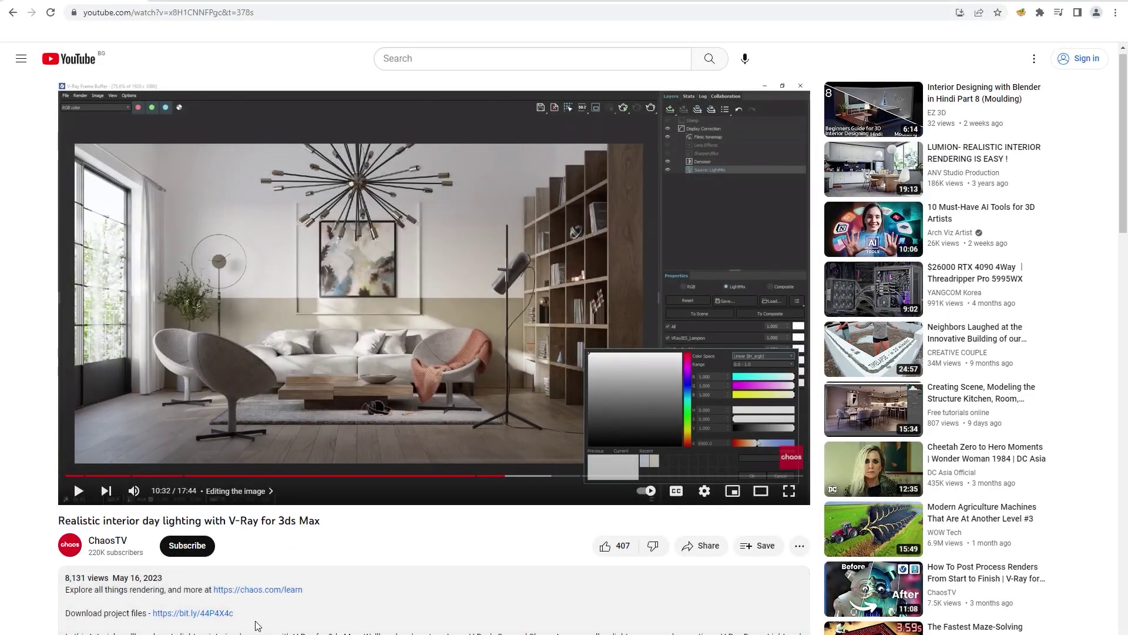
# - Scroll down the YouTube video page to the description's Download project files link
pyautogui.scroll(-2, 256, 623)
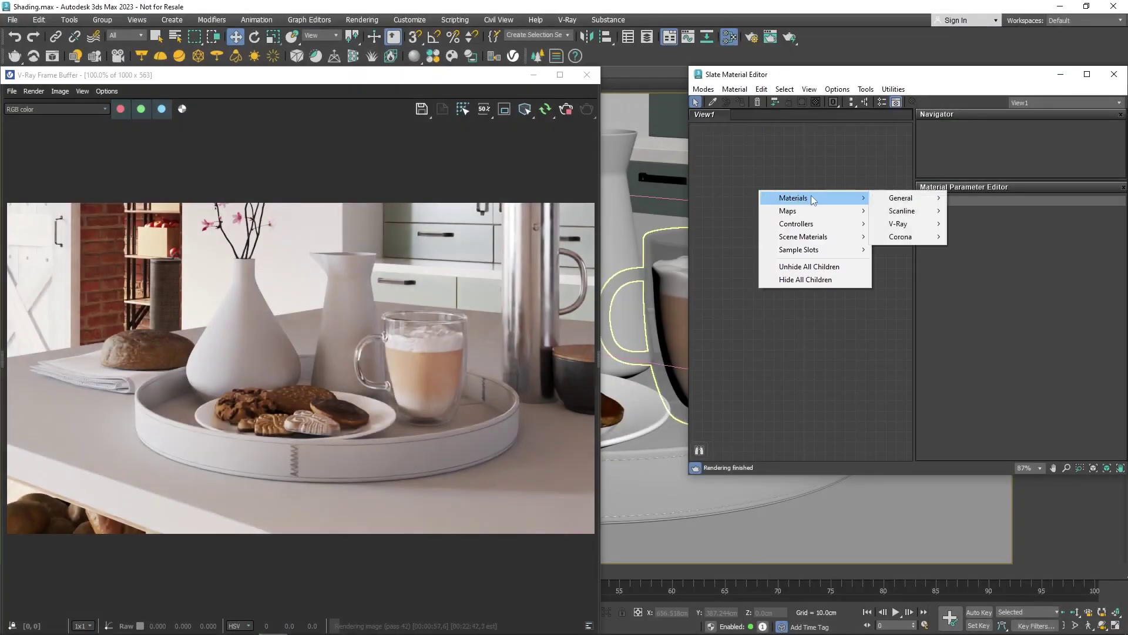
# - Add a new VRayMtl to the Slate node view and name it Vase_Mtl
pyautogui.moveTo(902, 226)
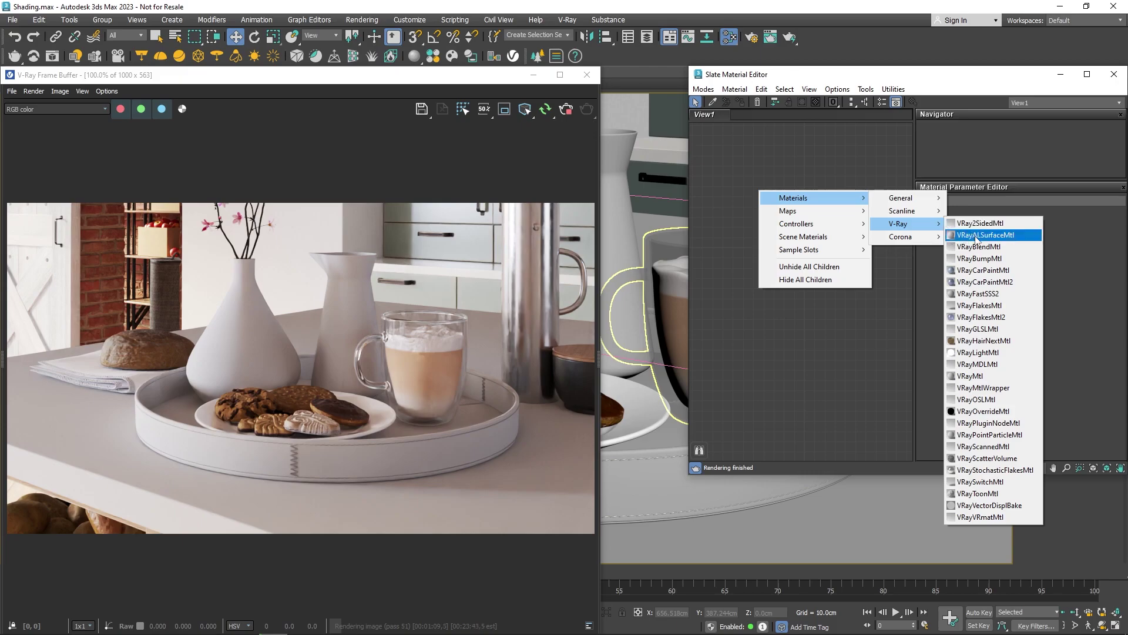
pyautogui.click(990, 376)
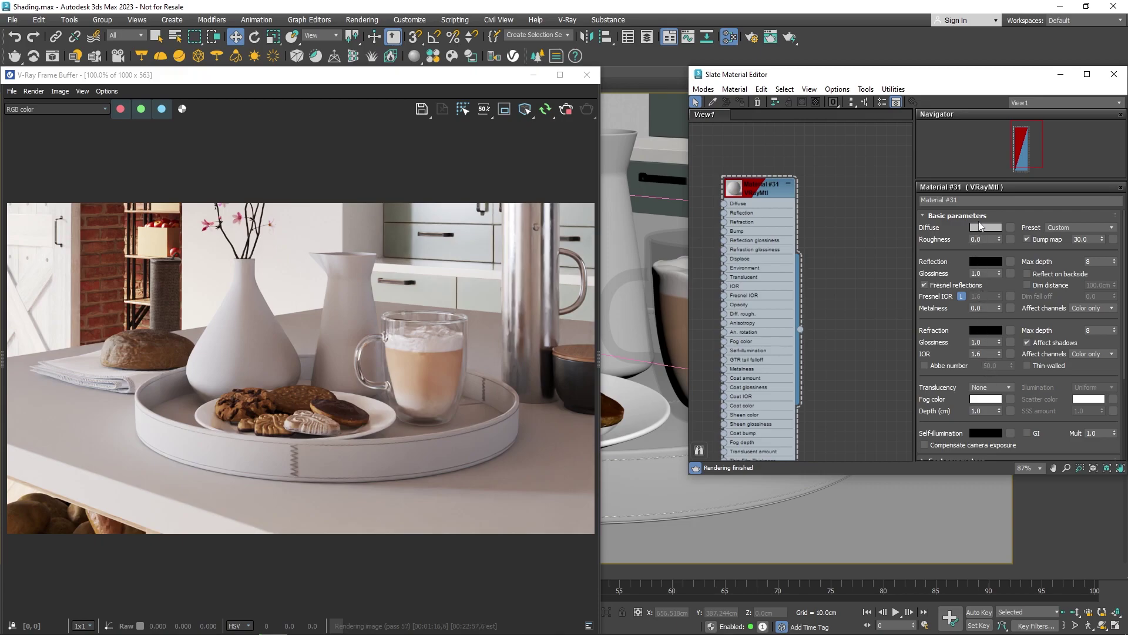
pyautogui.click(979, 201)
pyautogui.doubleClick(979, 201)
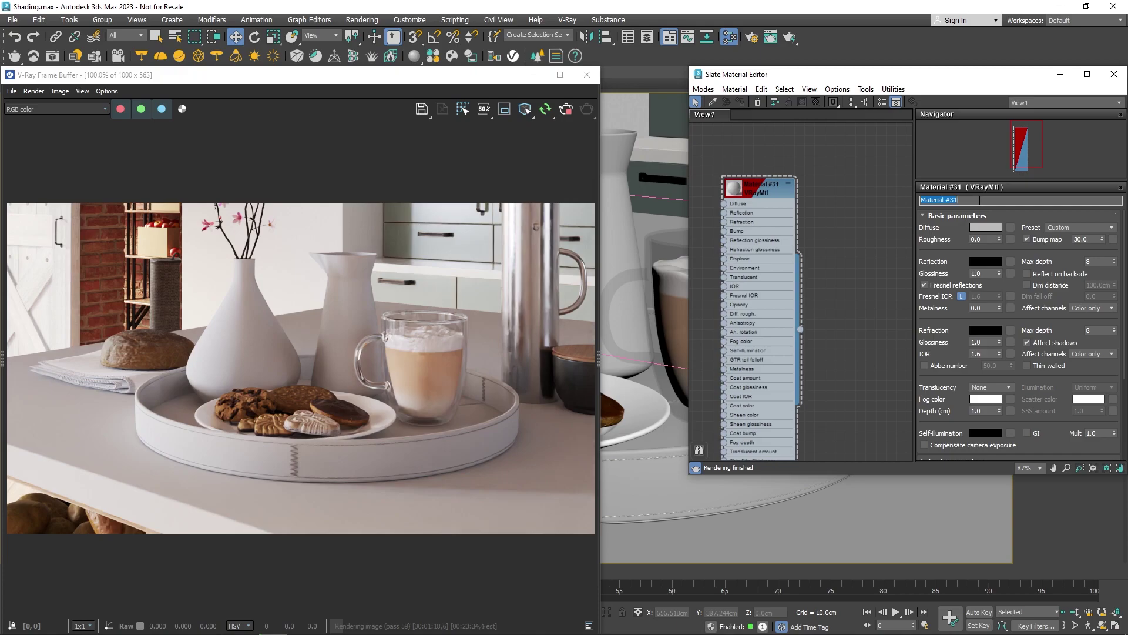
pyautogui.write('Vase_Mtl')
pyautogui.press('Return')
# - Restrict the V-Ray Frame Buffer render to a region around the vase and select the vase
pyautogui.click(653, 276)
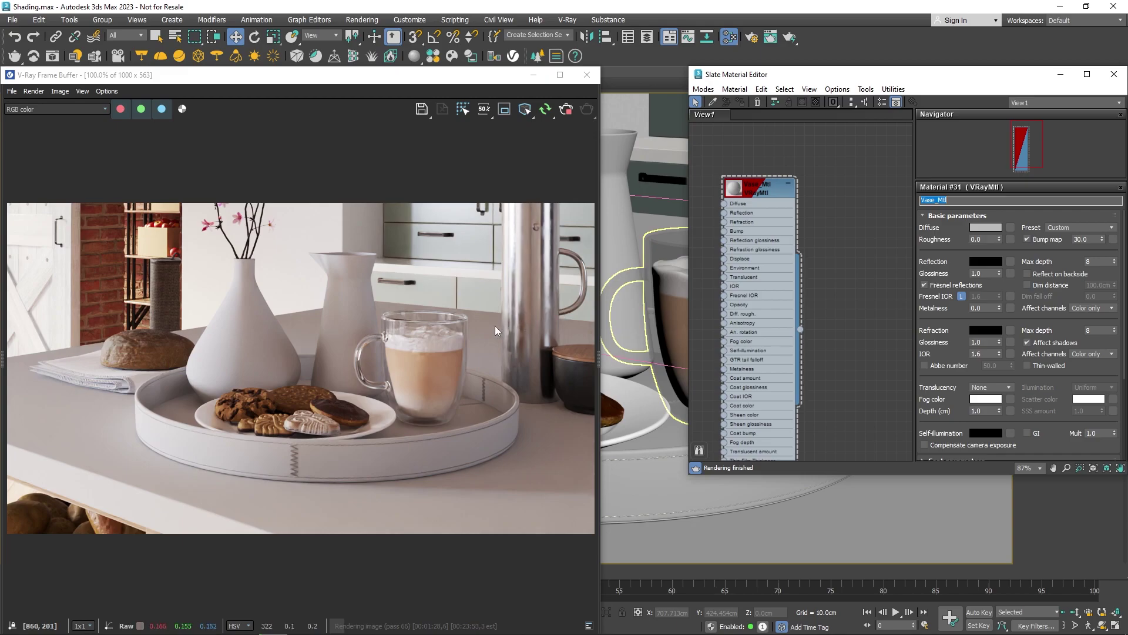
pyautogui.rightClick(256, 345)
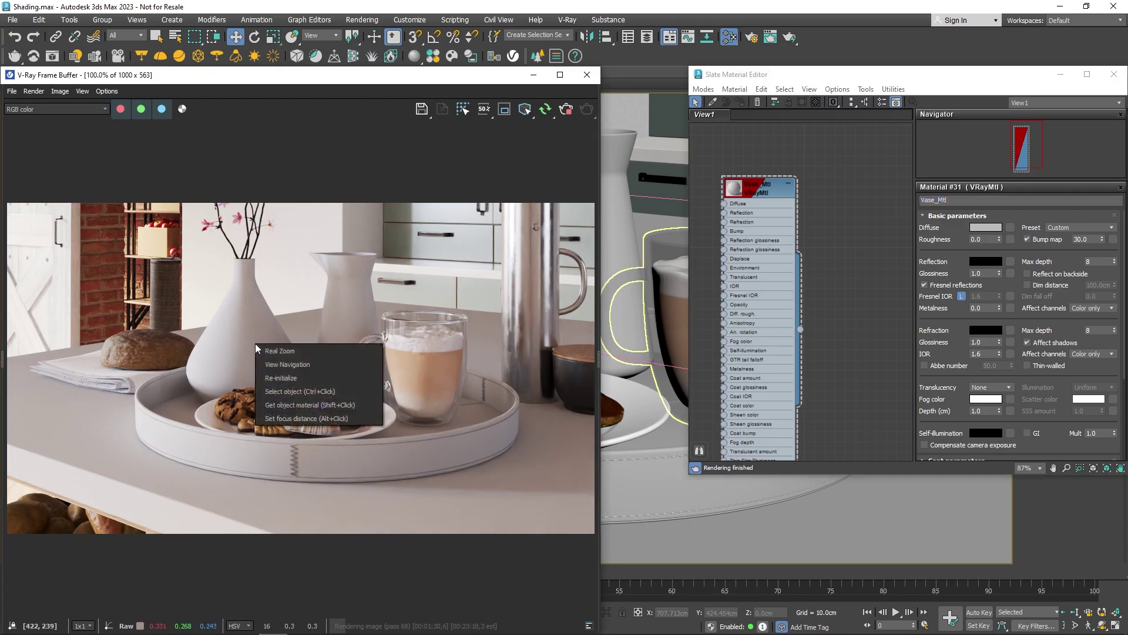
pyautogui.click(266, 389)
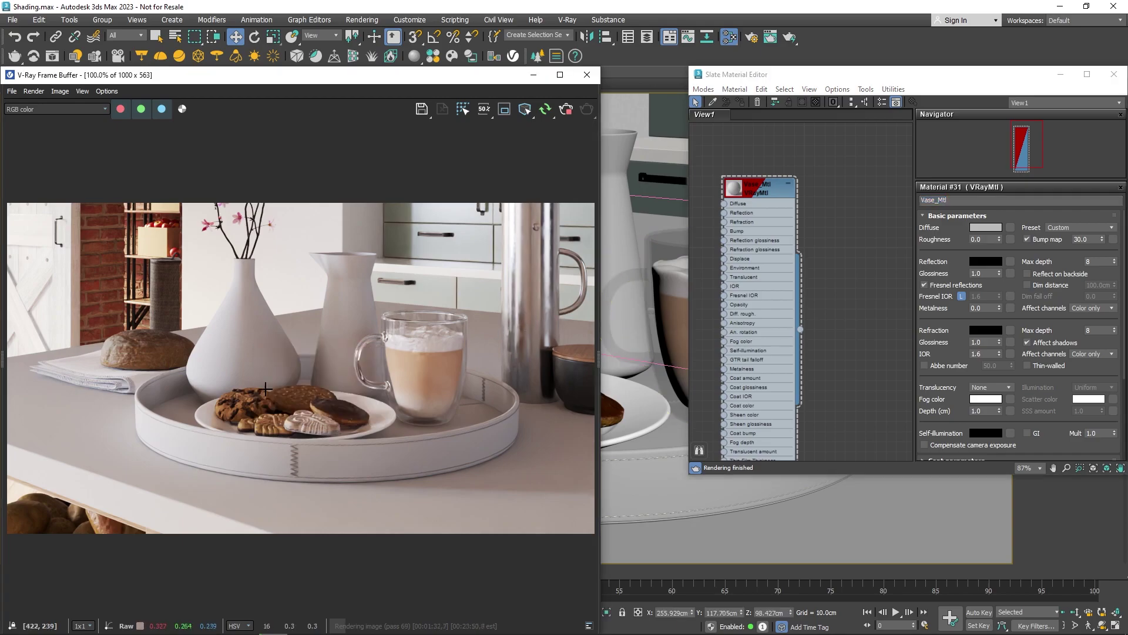
pyautogui.click(508, 110)
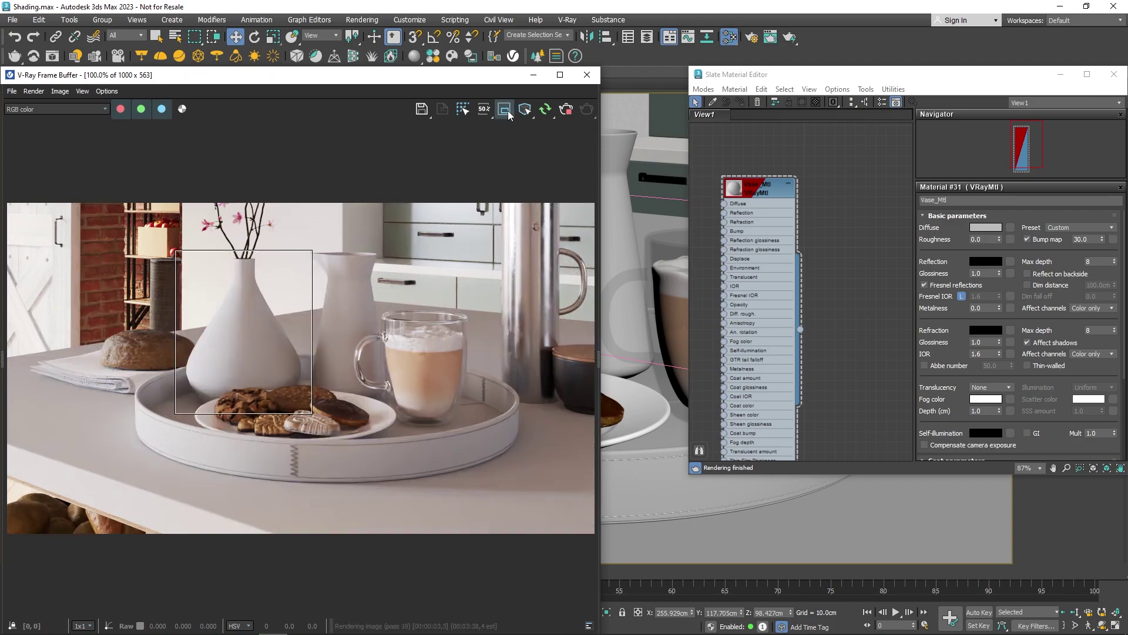
pyautogui.click(663, 178)
# - Assign Vase_Mtl to the selected vase
pyautogui.rightClick(761, 189)
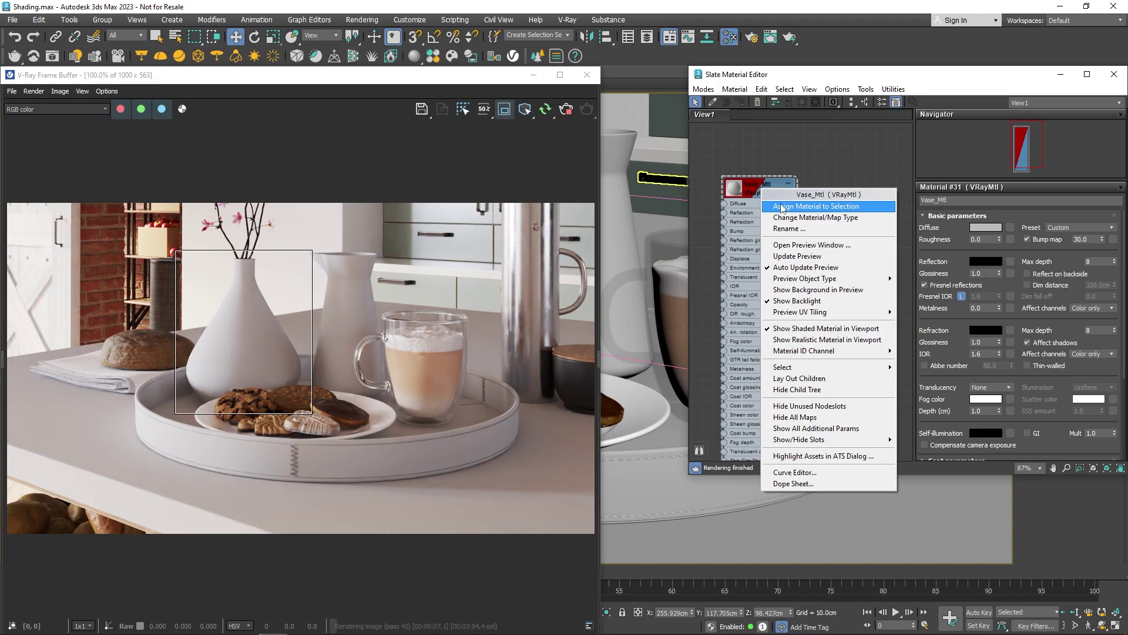
pyautogui.click(781, 206)
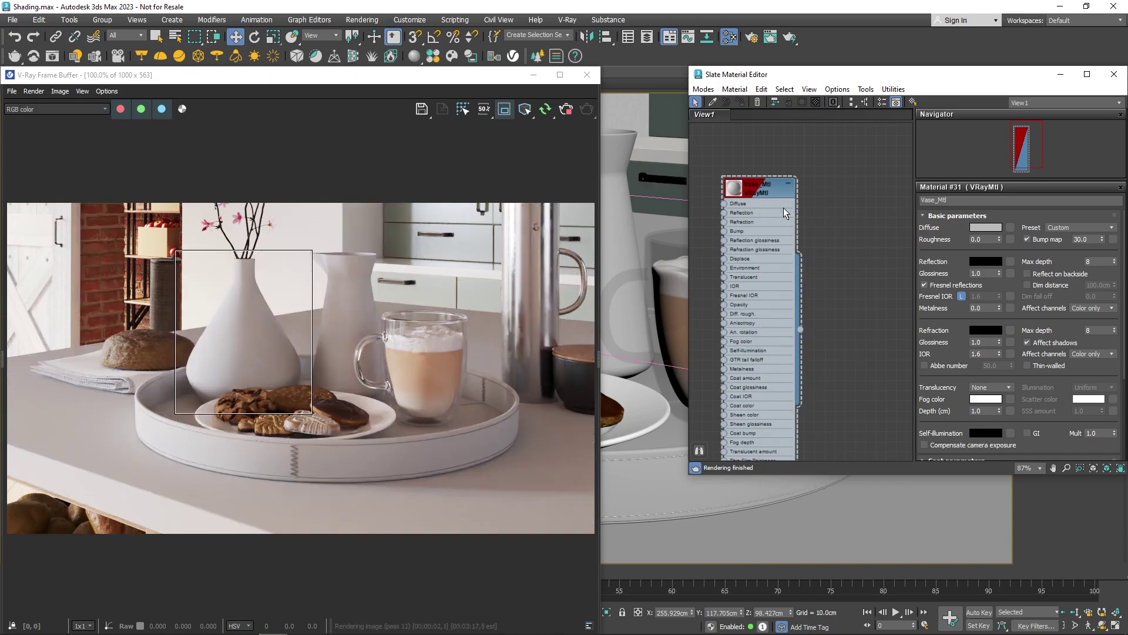
pyautogui.scroll(2, 770, 211)
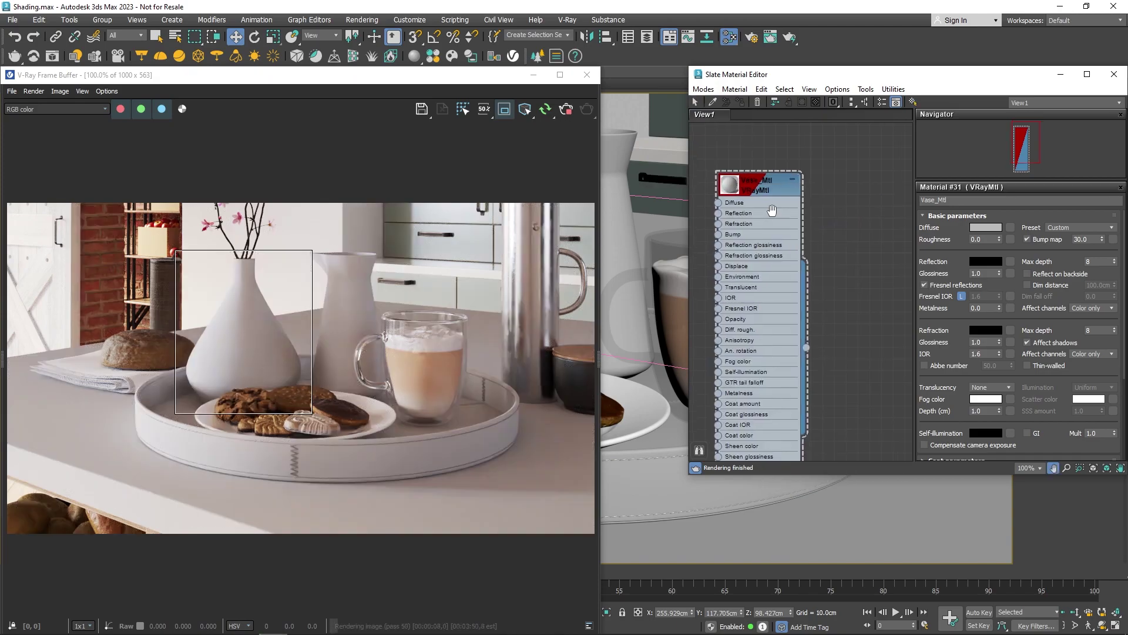
pyautogui.moveTo(771, 211); pyautogui.dragTo(816, 200, button='middle')
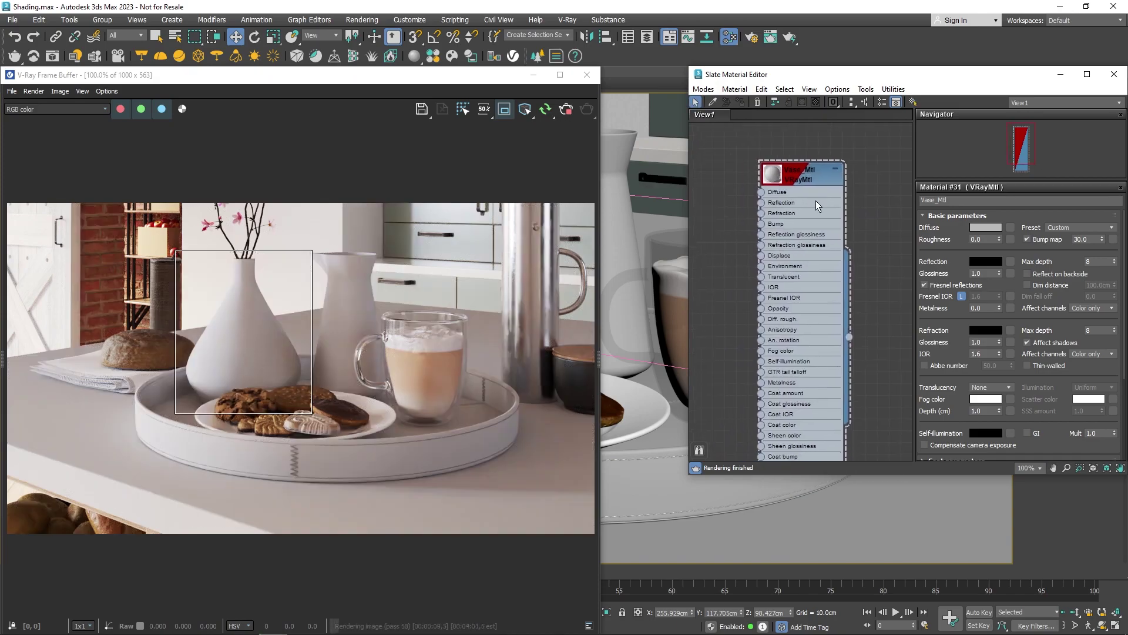
# - After trying red, blue-grey and green, set Vase_Mtl's diffuse colour to pure black (0,0,0)
pyautogui.click(986, 227)
pyautogui.click(928, 151)
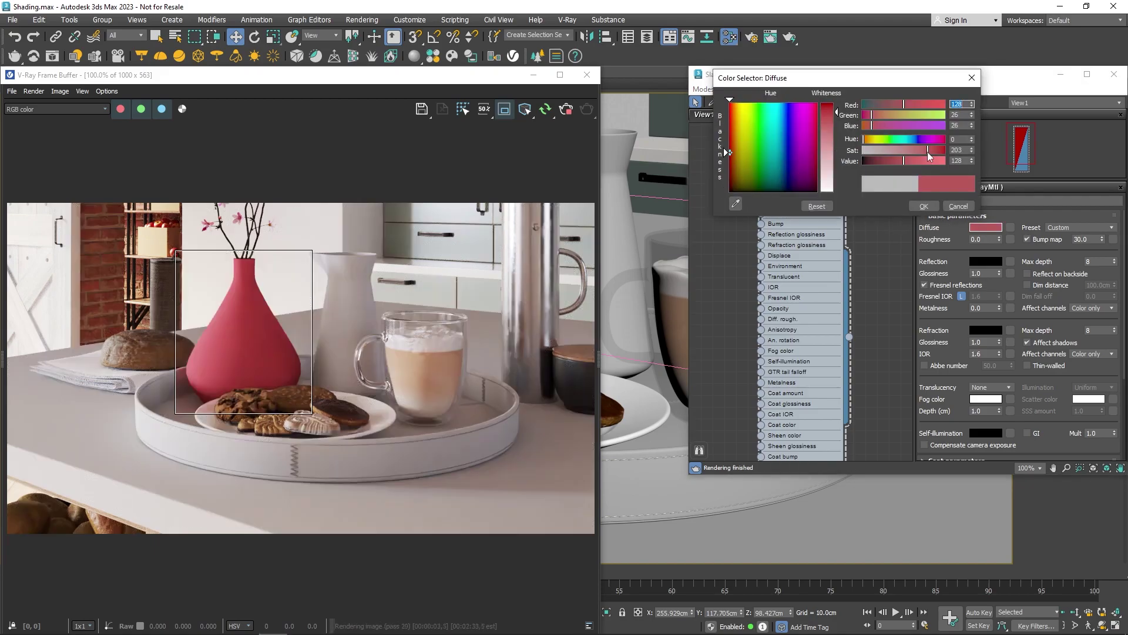
pyautogui.click(911, 140)
pyautogui.click(891, 151)
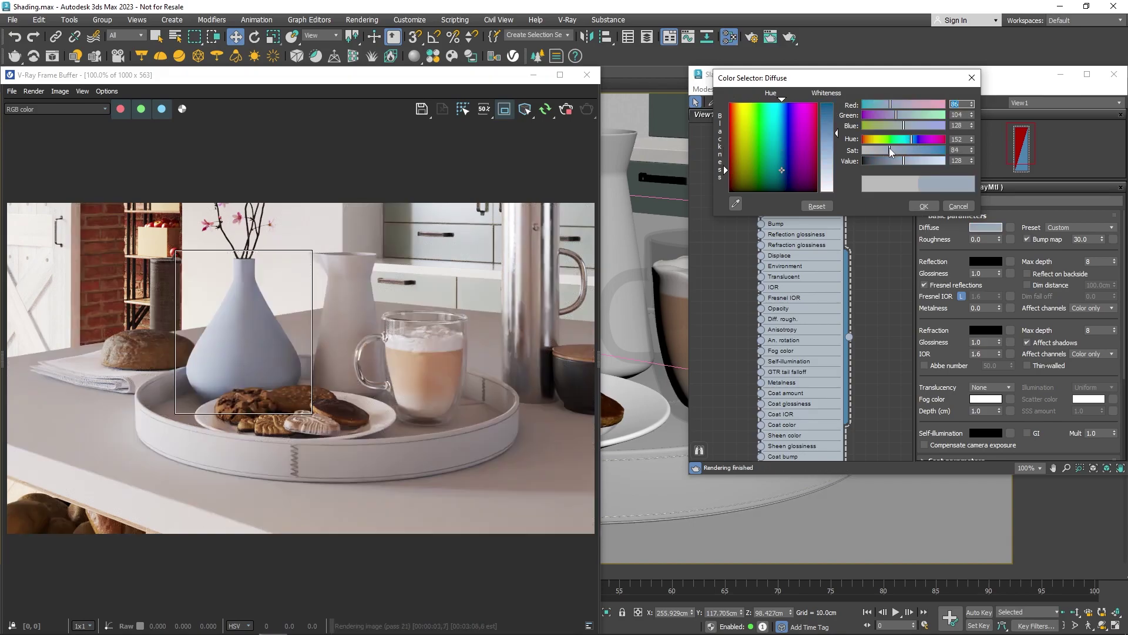
pyautogui.click(888, 140)
pyautogui.click(870, 160)
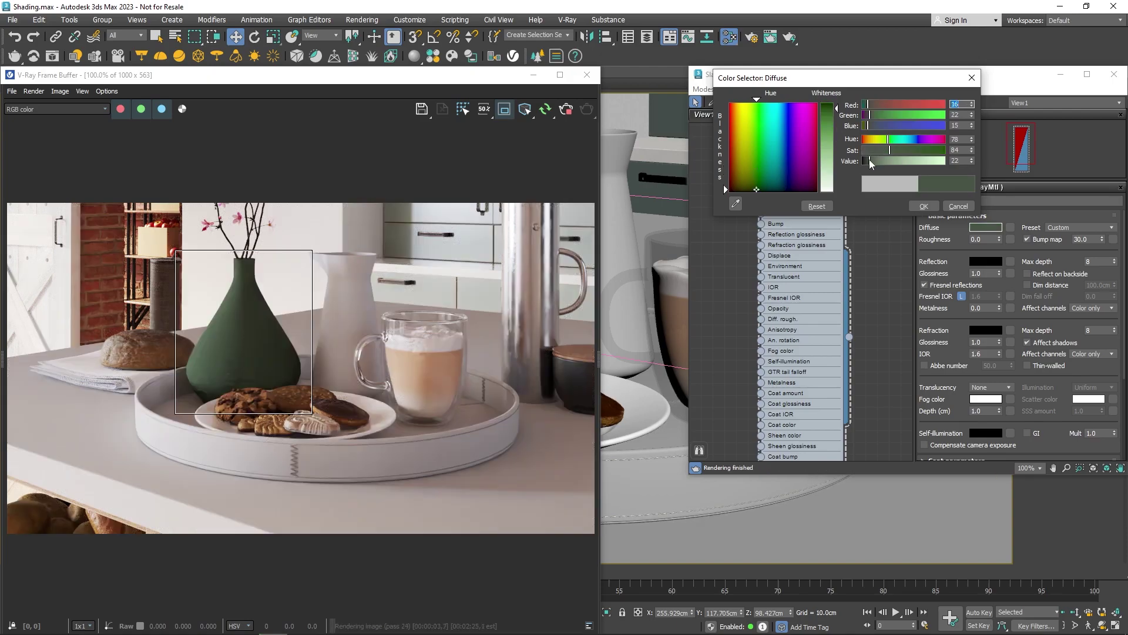
pyautogui.moveTo(870, 162); pyautogui.dragTo(863, 161)
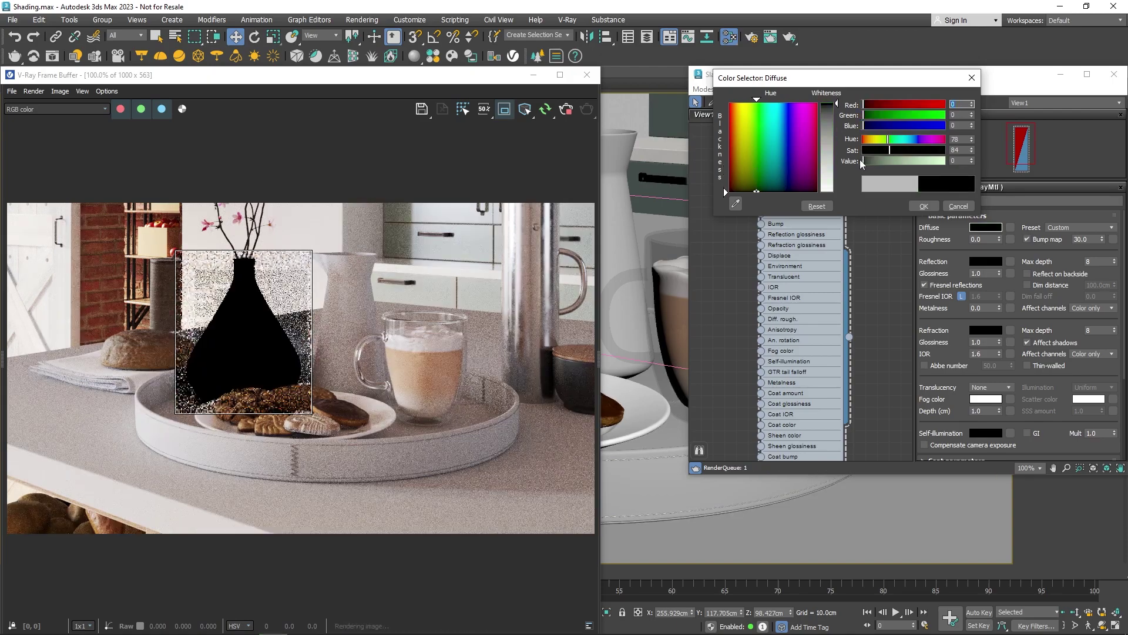
pyautogui.click(921, 205)
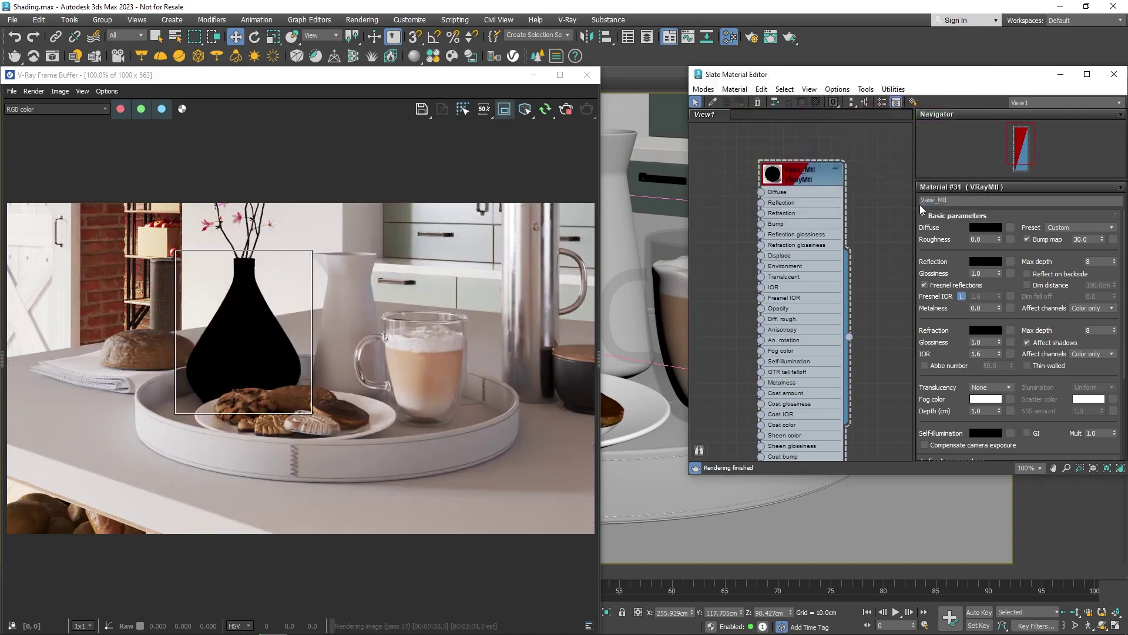
# - Set Vase_Mtl's reflection colour to untinted pure white (255,255,255)
pyautogui.click(987, 262)
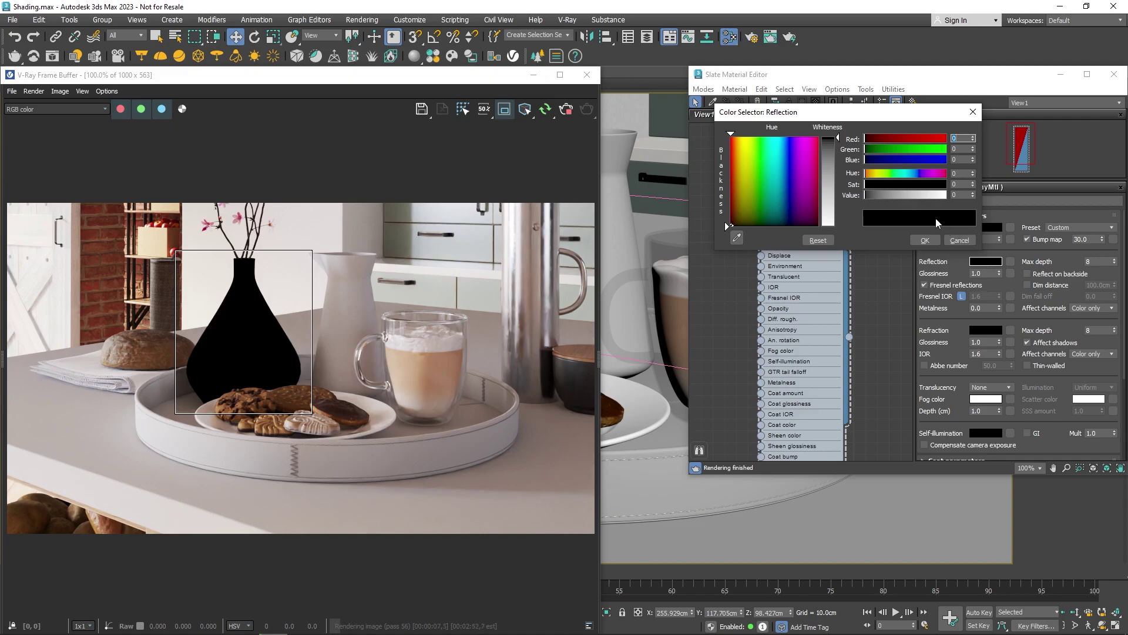
pyautogui.click(893, 197)
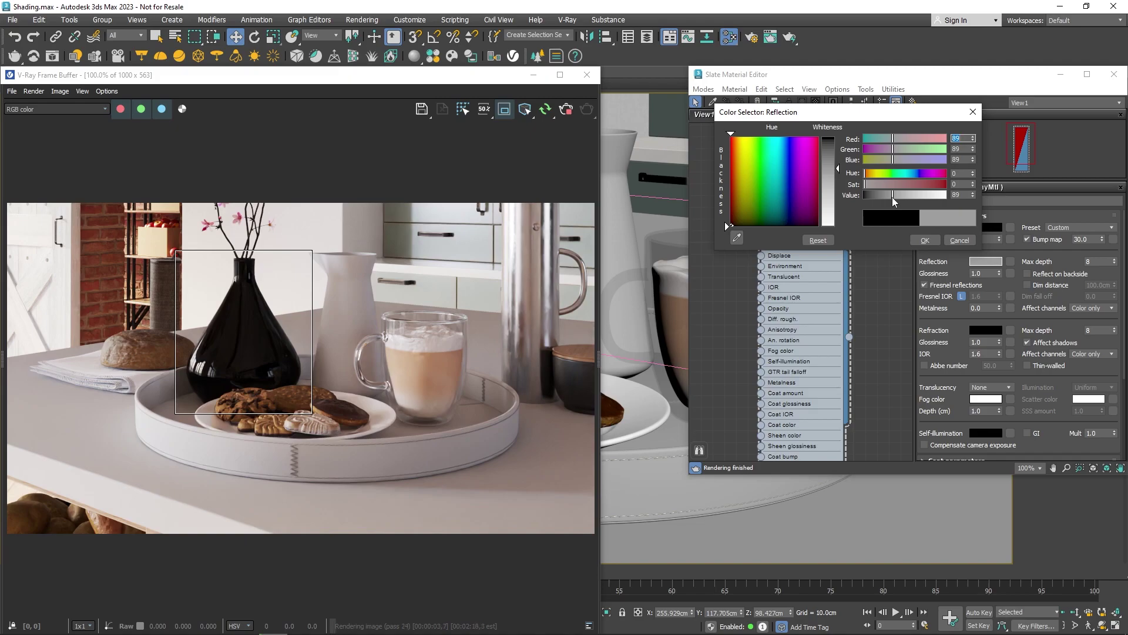
pyautogui.moveTo(893, 199); pyautogui.dragTo(947, 201)
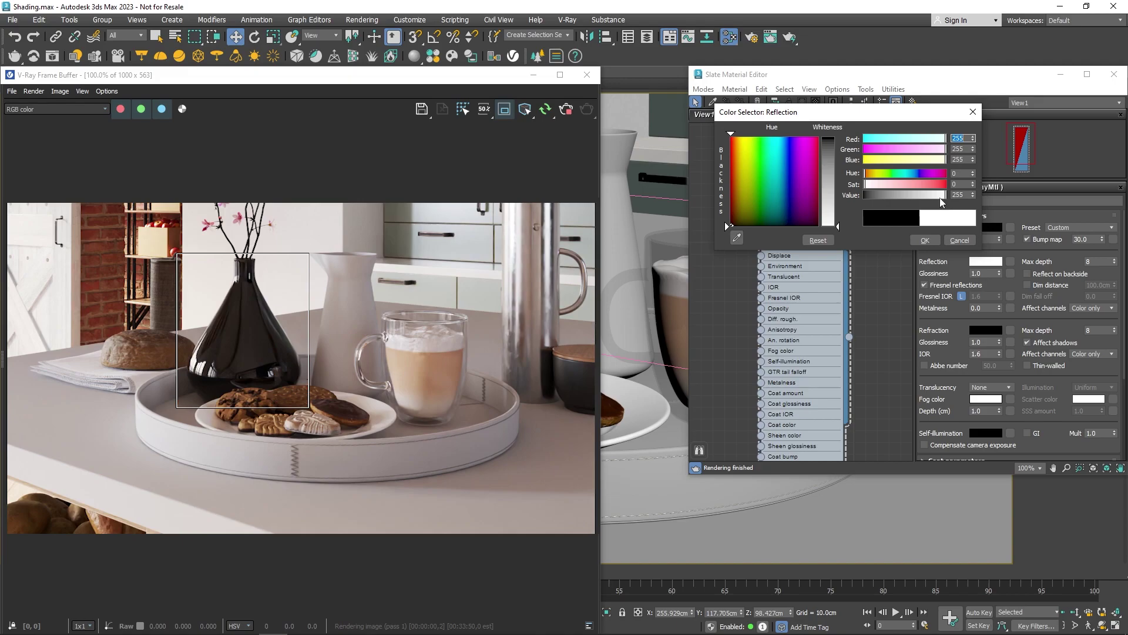
pyautogui.click(926, 184)
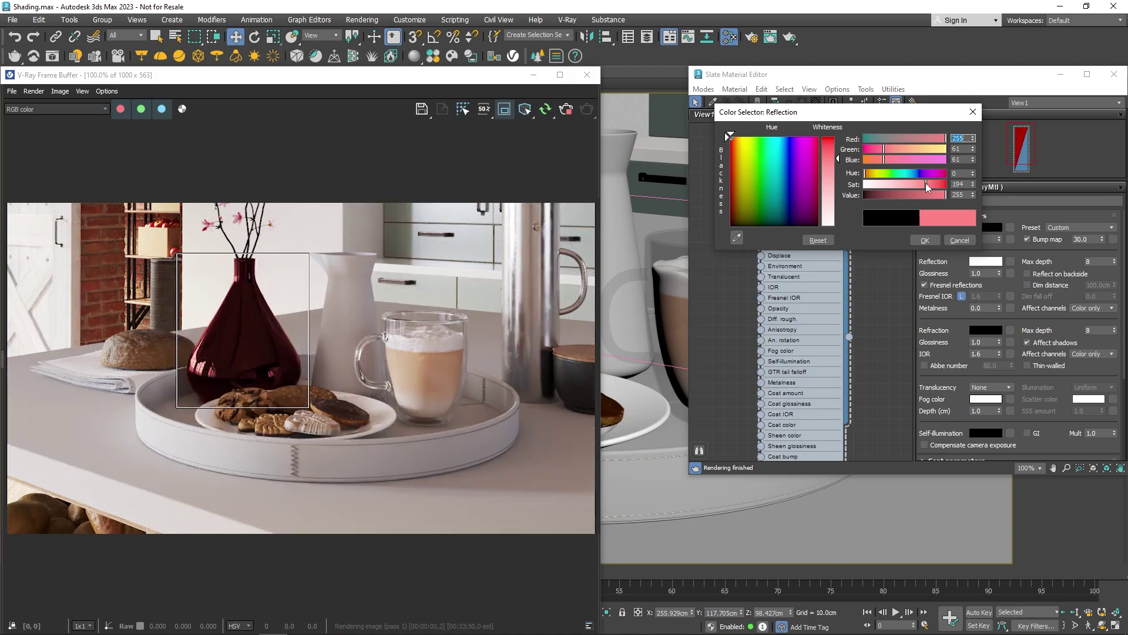
pyautogui.moveTo(927, 184); pyautogui.dragTo(864, 185)
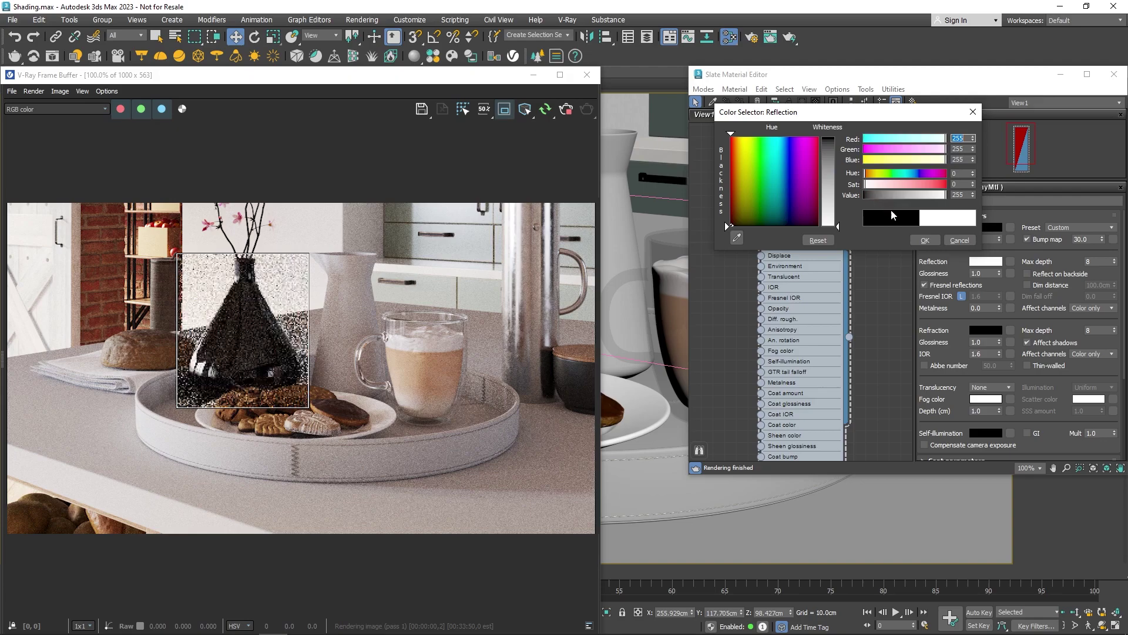
pyautogui.click(925, 240)
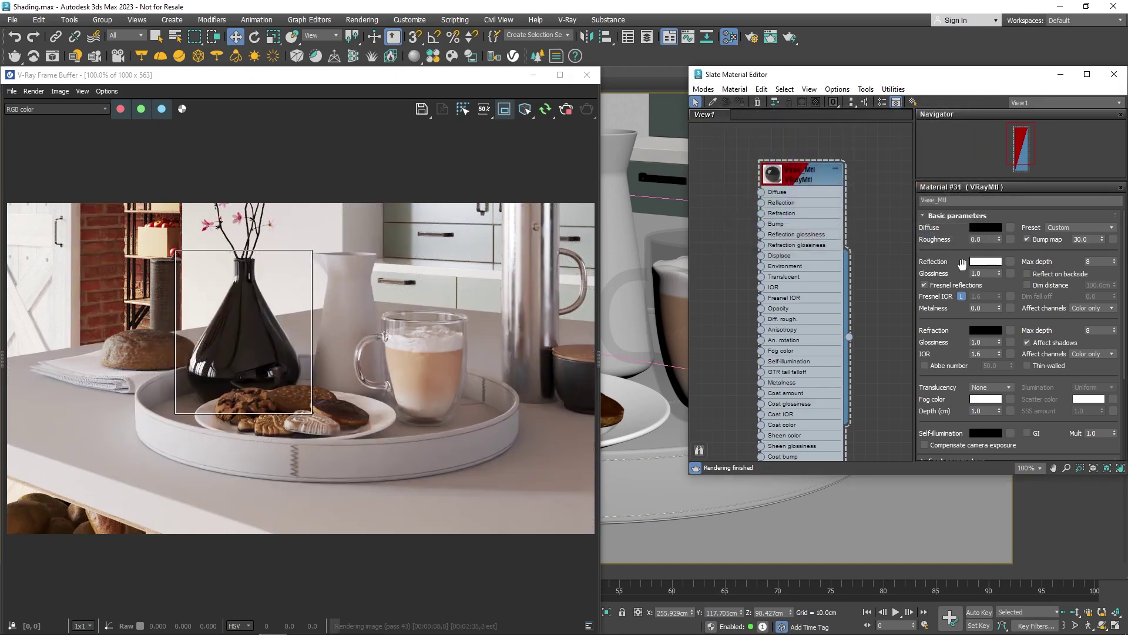
# - Test reflection glossiness at 0.85 and 0.7, then return it to 1.0
pyautogui.doubleClick(988, 274)
pyautogui.write('0.85')
pyautogui.press('Return')
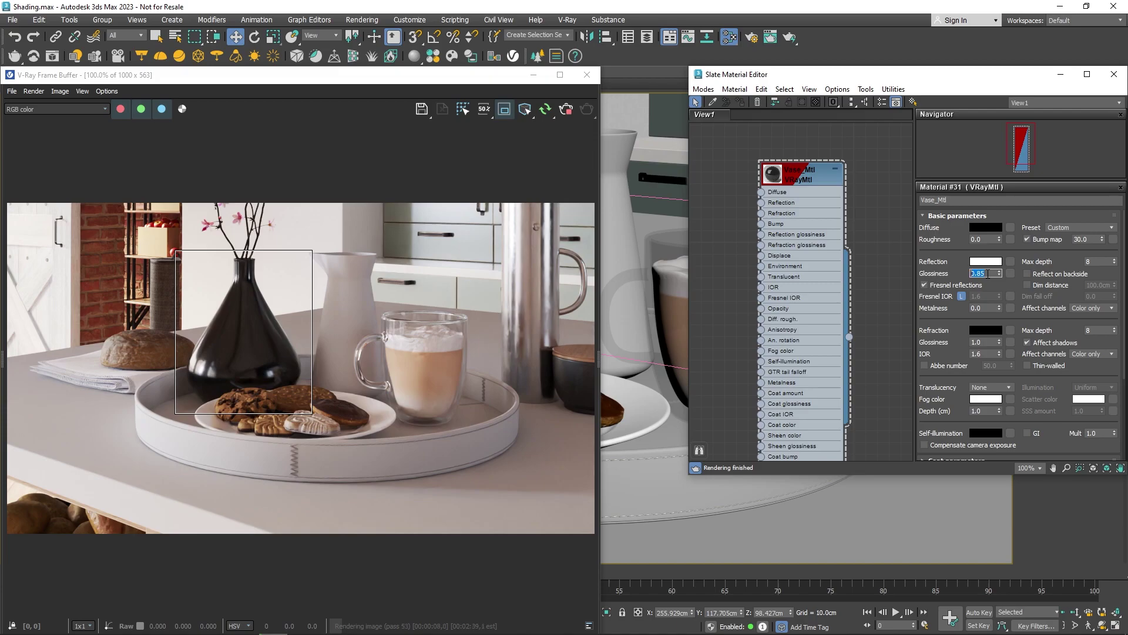
pyautogui.write('0.7')
pyautogui.press('Return')
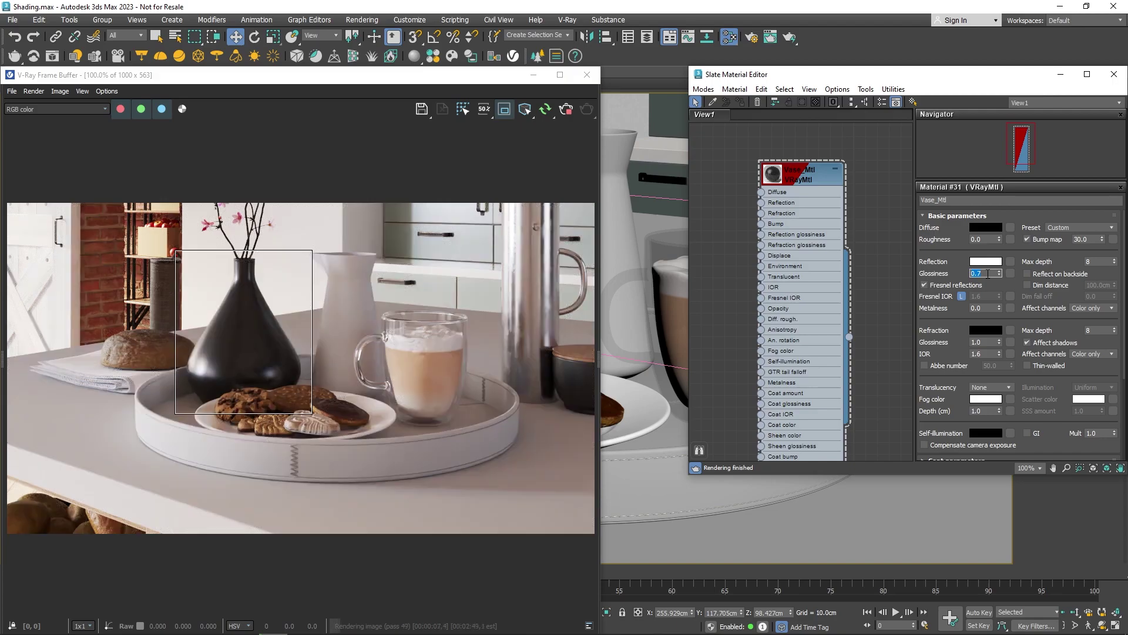
pyautogui.write('1')
pyautogui.press('Return')
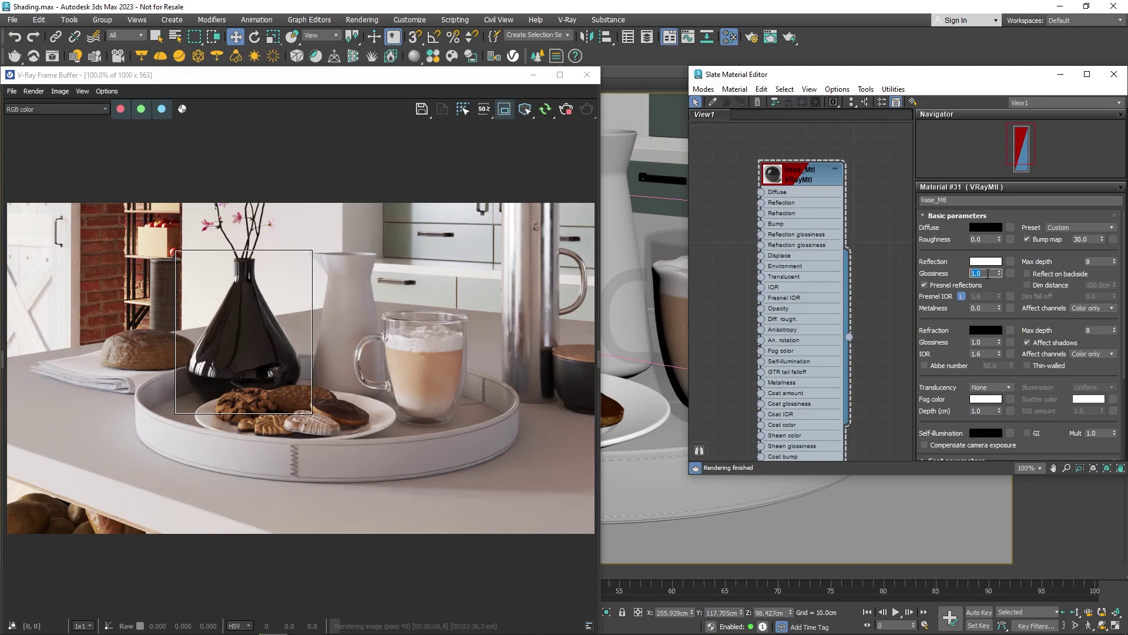
# - Unlock Fresnel IOR, try 2.8 and 7.6, and settle on 1.6
pyautogui.click(962, 295)
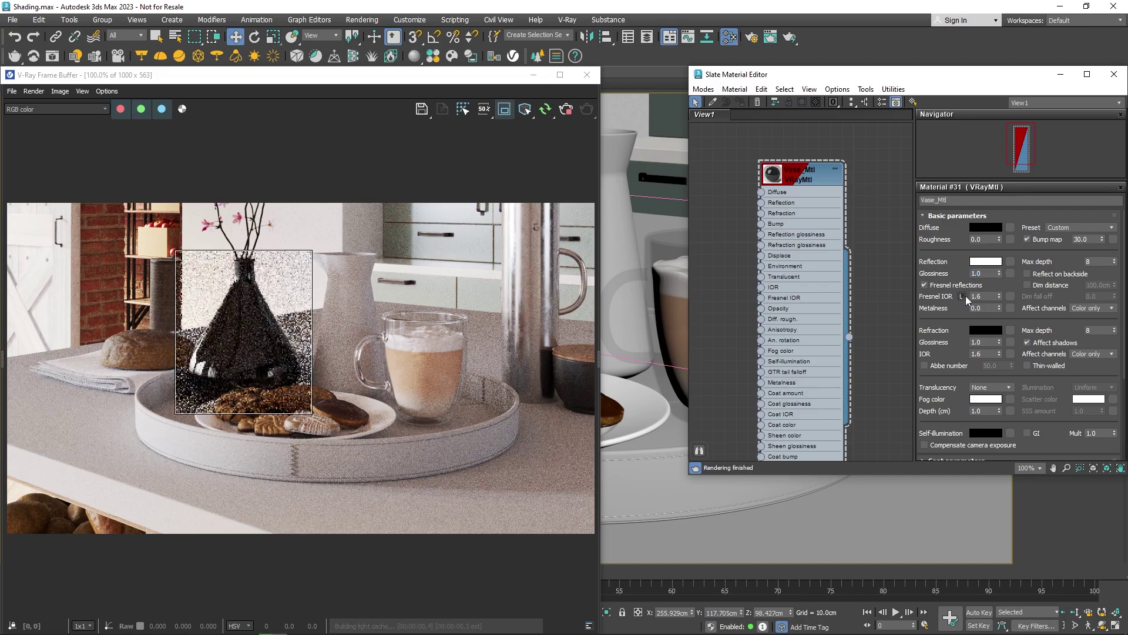
pyautogui.doubleClick(986, 296)
pyautogui.write('2')
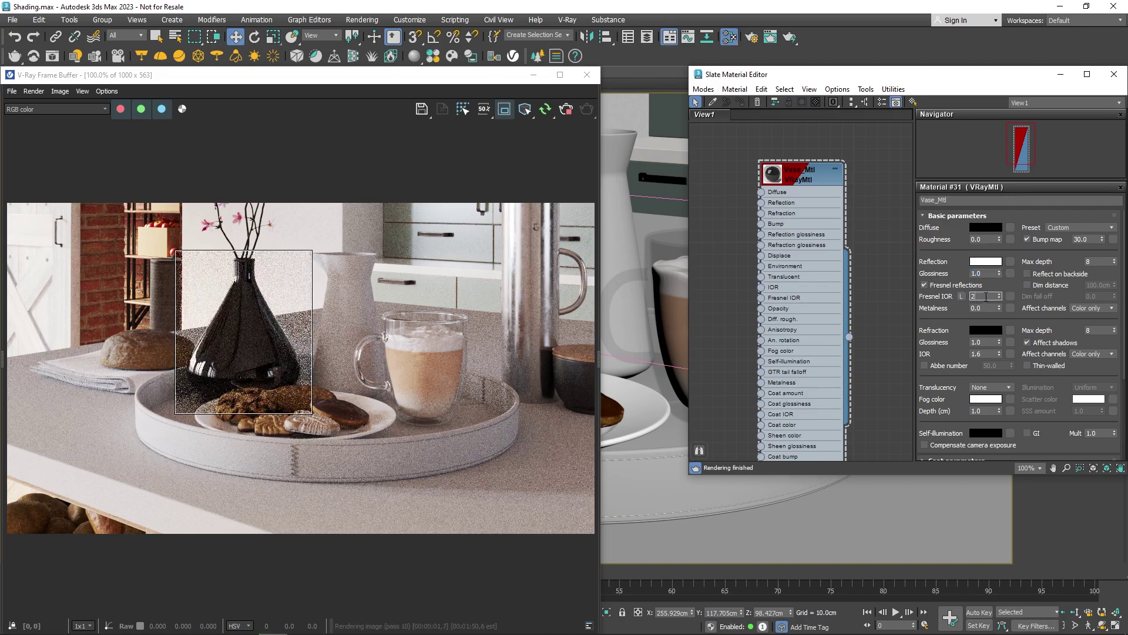
pyautogui.write('.8')
pyautogui.press('Return')
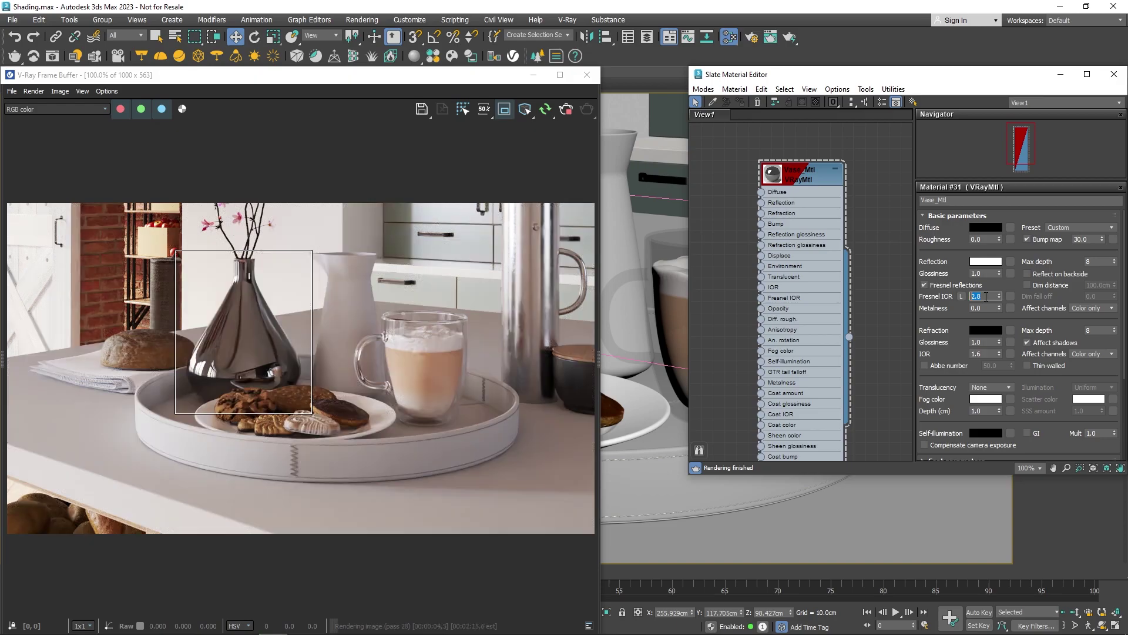
pyautogui.write('7.6')
pyautogui.press('Return')
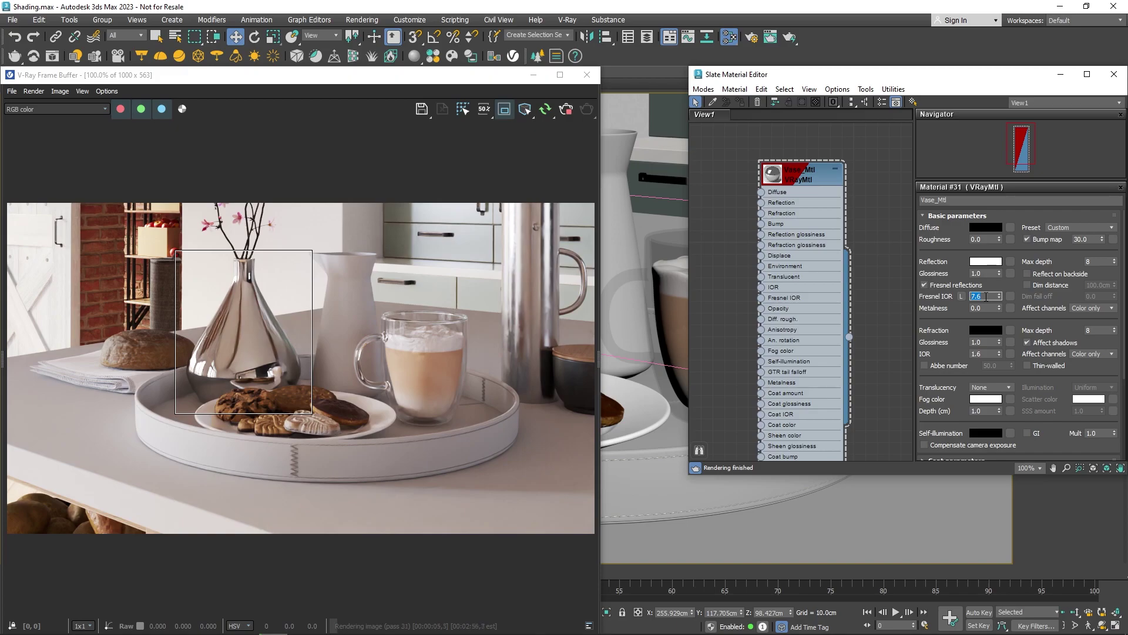
pyautogui.write('1.6')
pyautogui.press('Return')
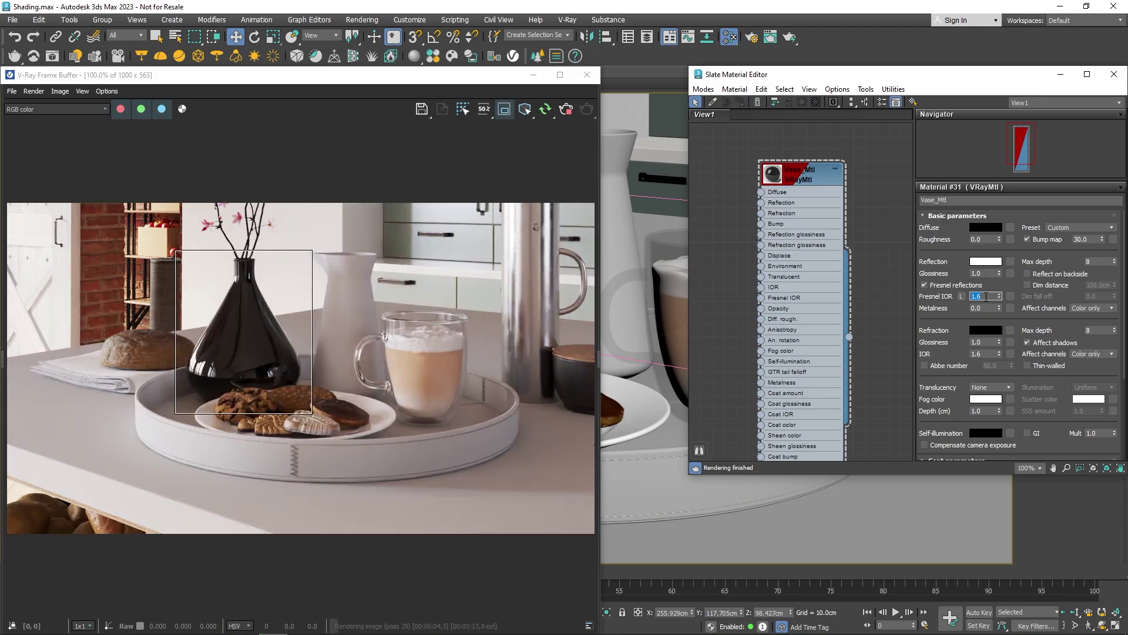
# - Set Vase_Mtl's refraction colour to pure white (Value 255)
pyautogui.click(992, 333)
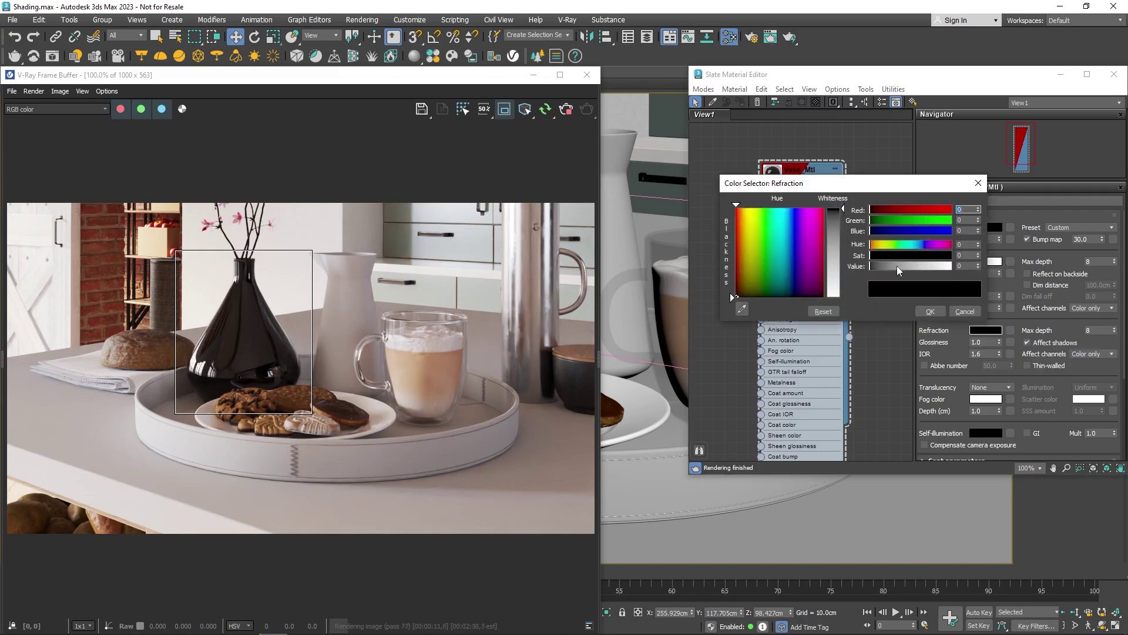
pyautogui.moveTo(897, 265); pyautogui.dragTo(909, 268)
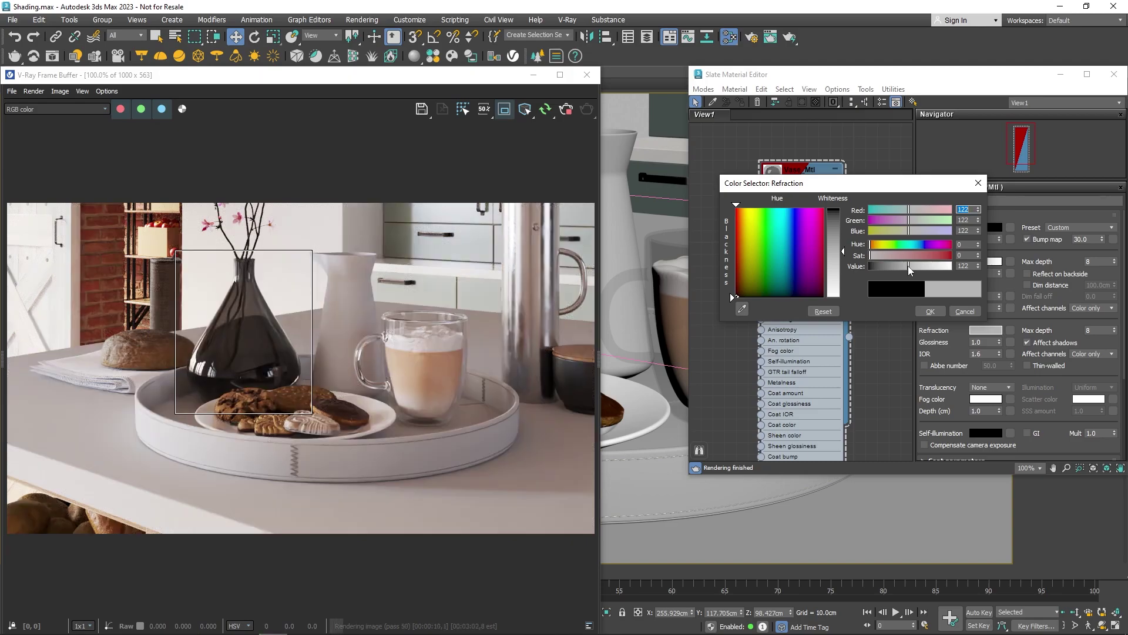
pyautogui.moveTo(909, 268); pyautogui.dragTo(954, 289)
pyautogui.click(938, 311)
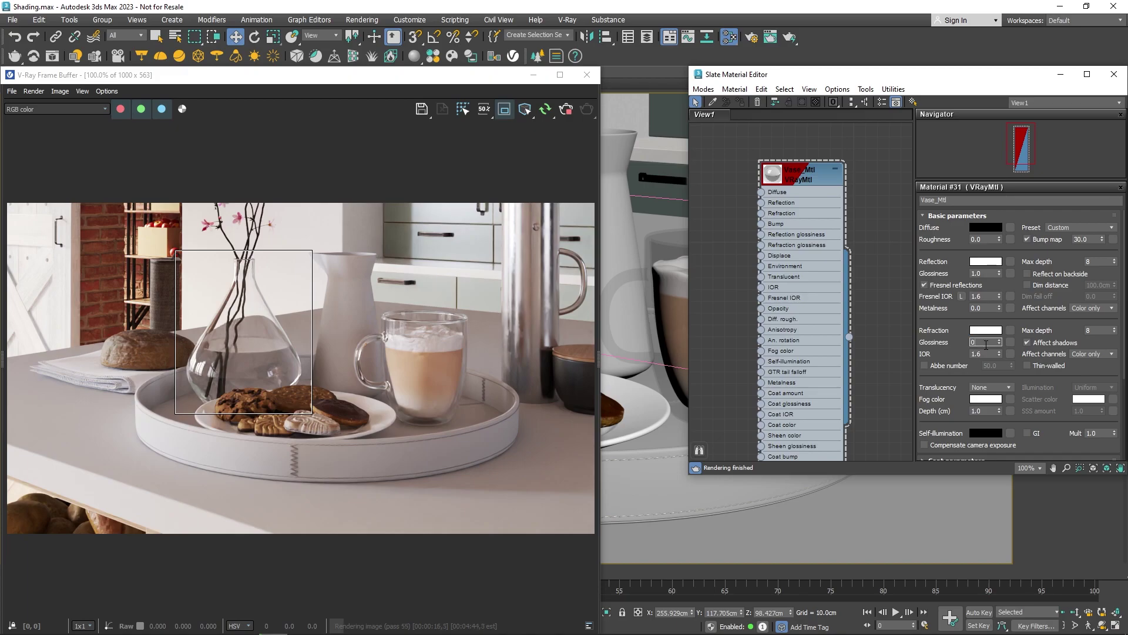
# - Try refraction glossiness 0.8, then set it back to 1.0
pyautogui.write('8')
pyautogui.press('Return')
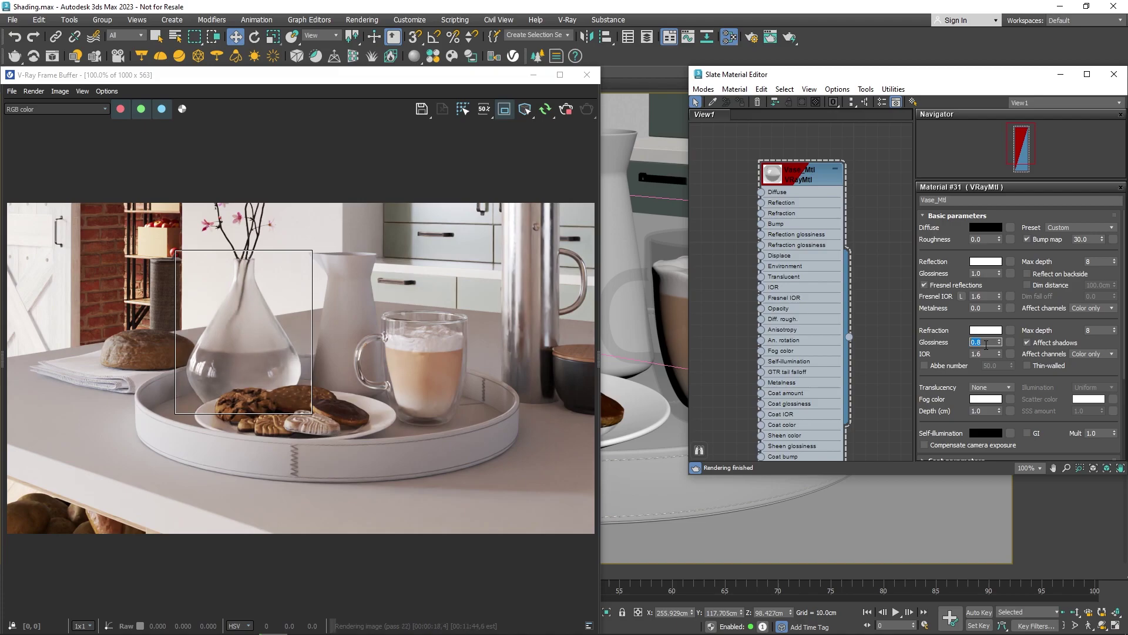
pyautogui.write('1')
pyautogui.press('Return')
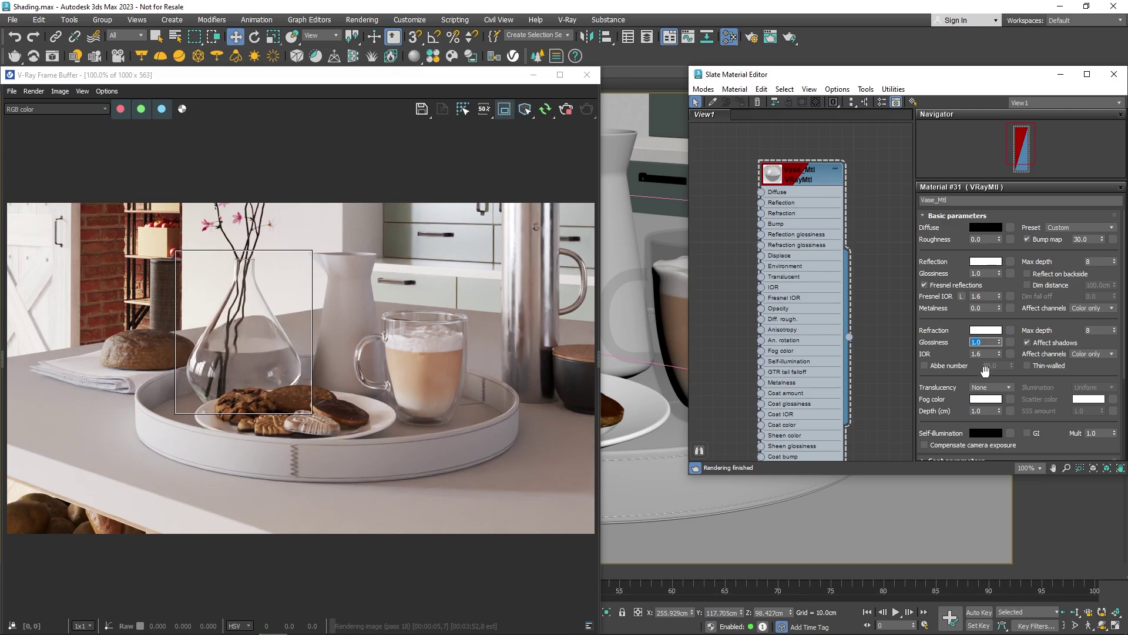
# - Set the refraction fog colour to light blue (Hue 150, Sat 89)
pyautogui.click(987, 399)
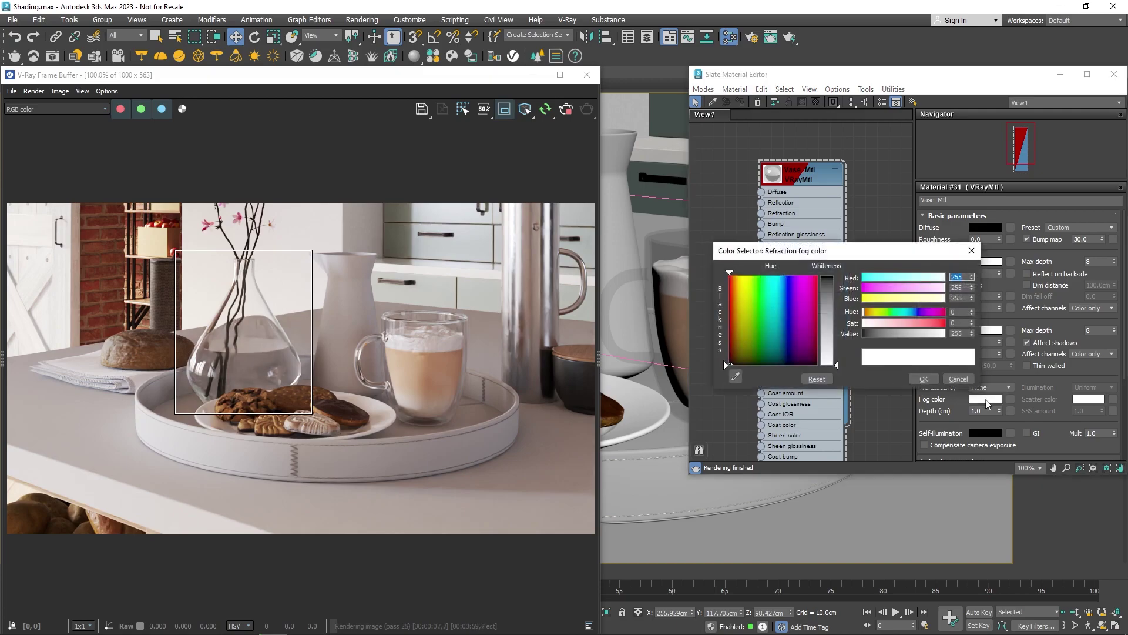
pyautogui.click(911, 312)
pyautogui.click(891, 323)
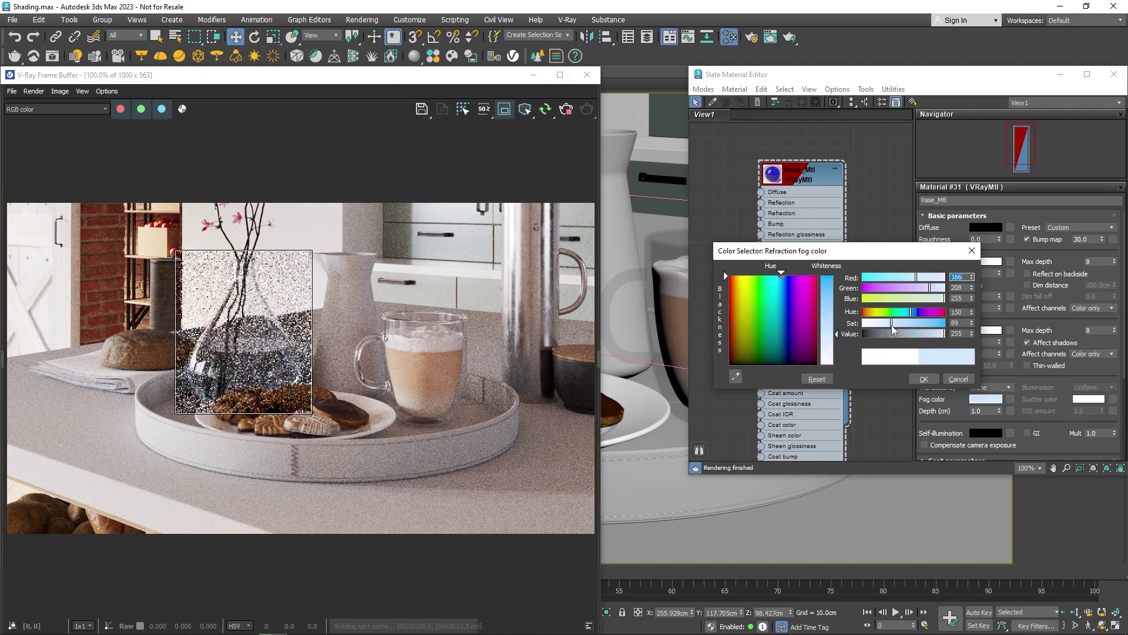
pyautogui.click(925, 379)
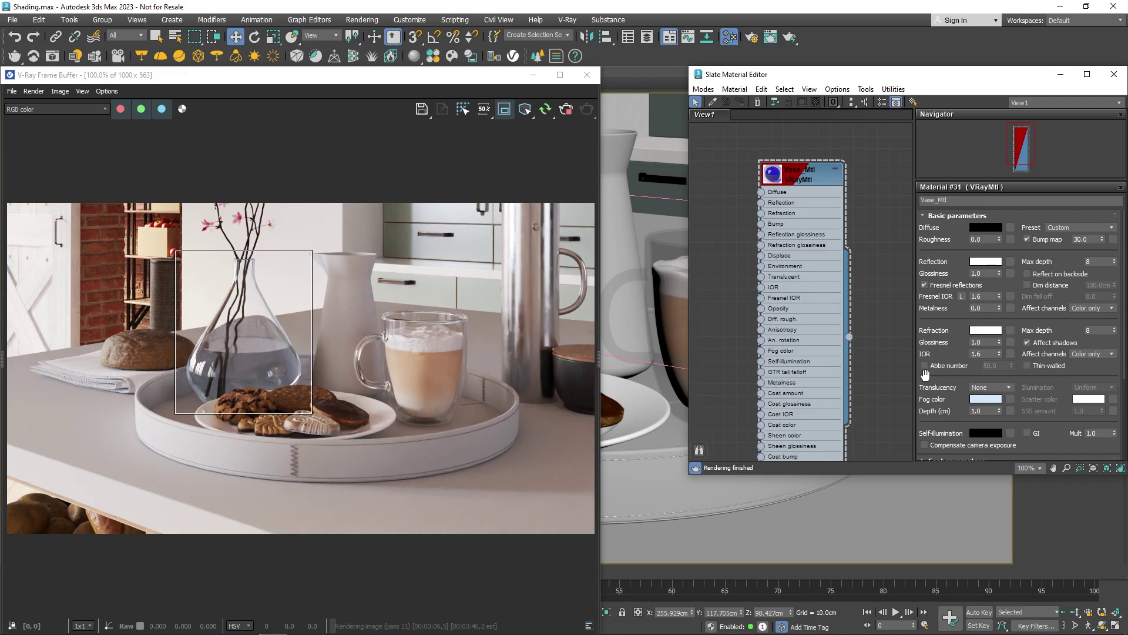
# - Try fog depths of 0.5 and 0.1, then settle on 1.0 cm
pyautogui.doubleClick(985, 411)
pyautogui.write('0.5')
pyautogui.press('Return')
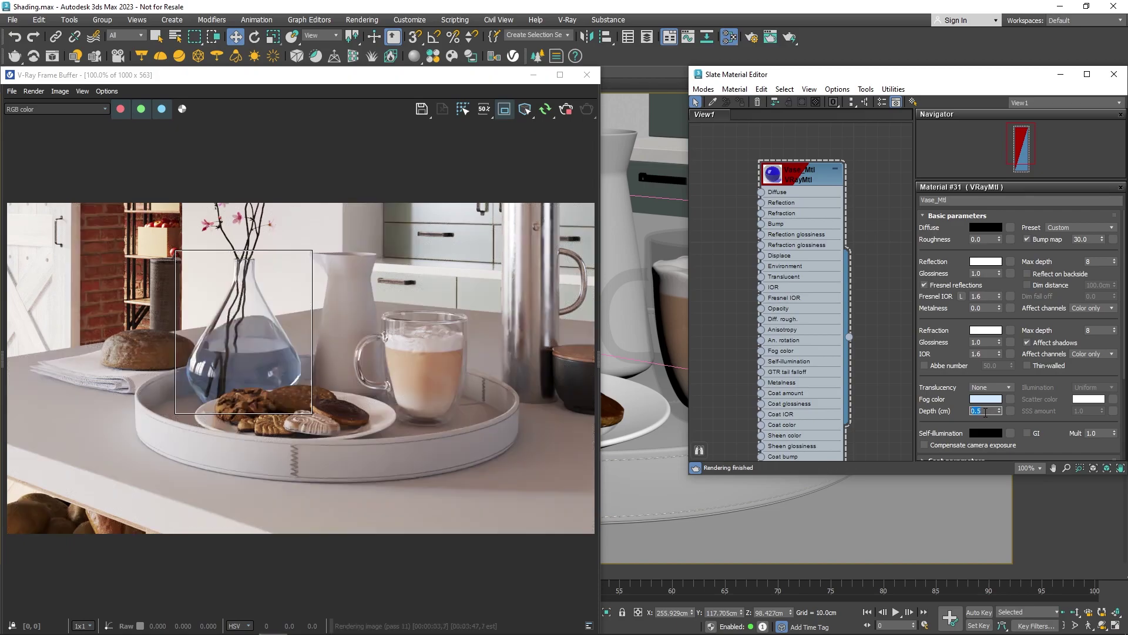
pyautogui.write('0.1')
pyautogui.press('Return')
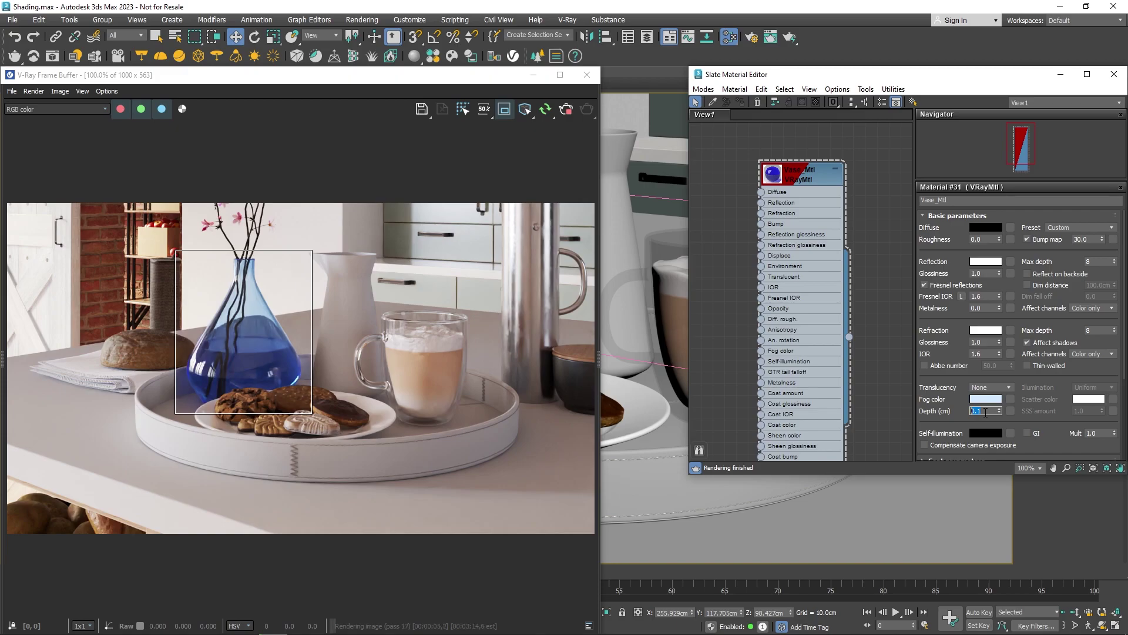
pyautogui.press('Return')
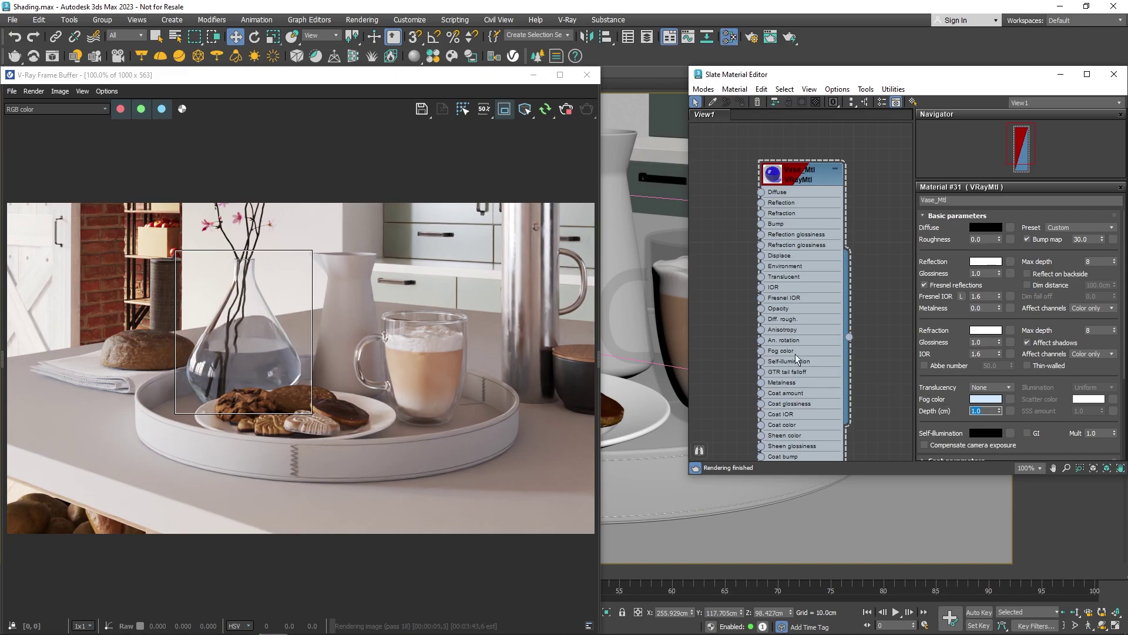
# - Wire a new Noise map into Vase_Mtl's Bump slot and set its size to 0.3
pyautogui.moveTo(723, 313); pyautogui.dragTo(756, 309, button='middle')
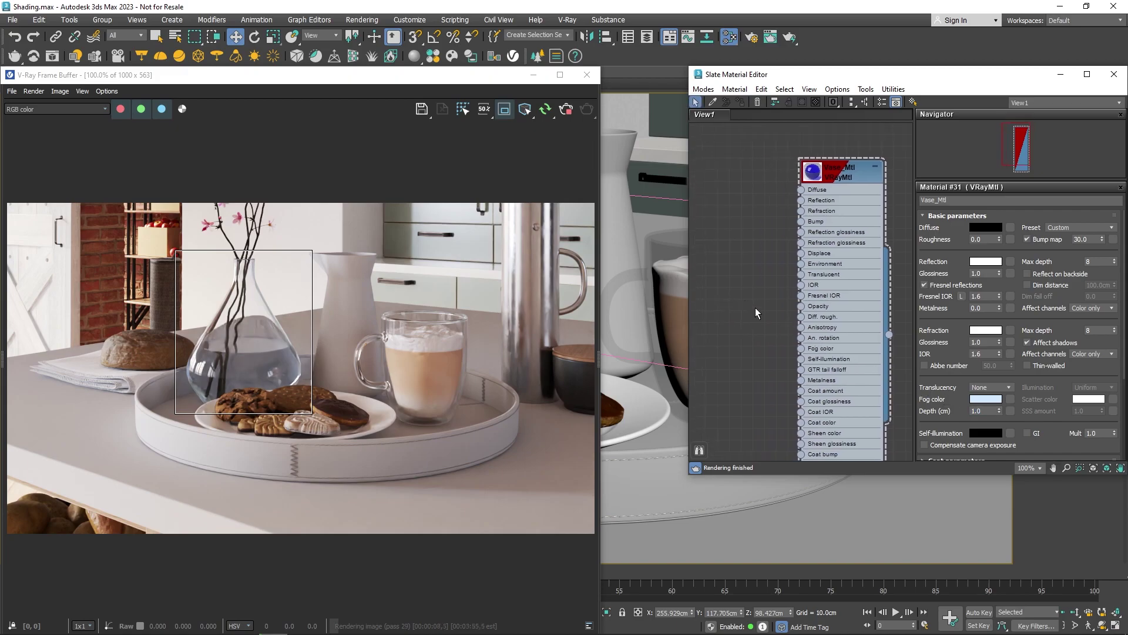
pyautogui.rightClick(709, 210)
pyautogui.moveTo(796, 234)
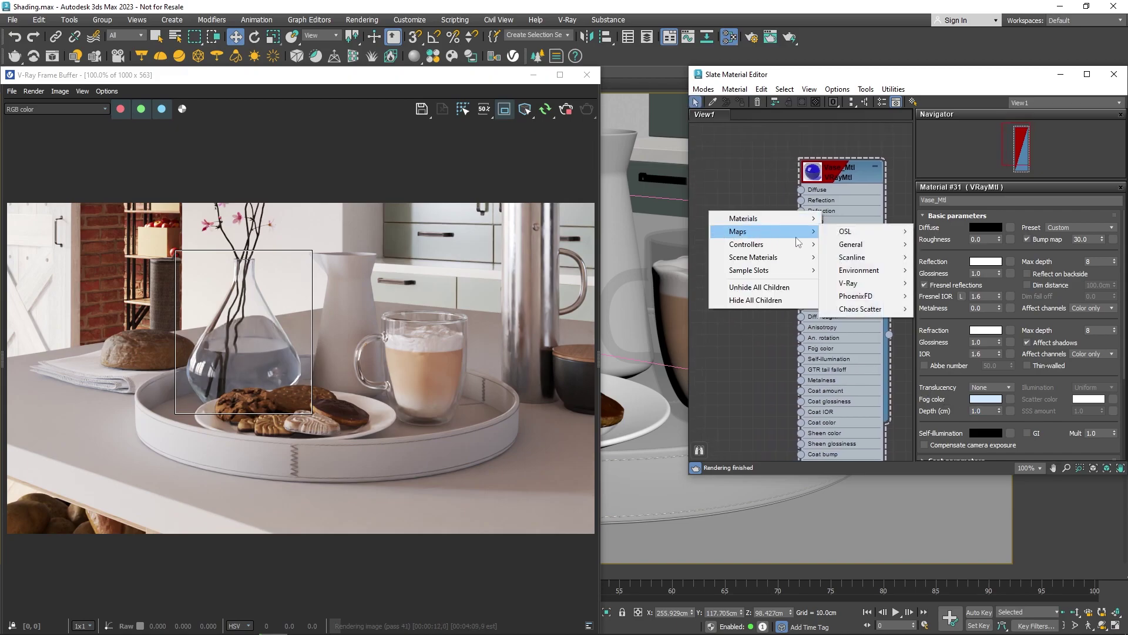
pyautogui.moveTo(851, 245)
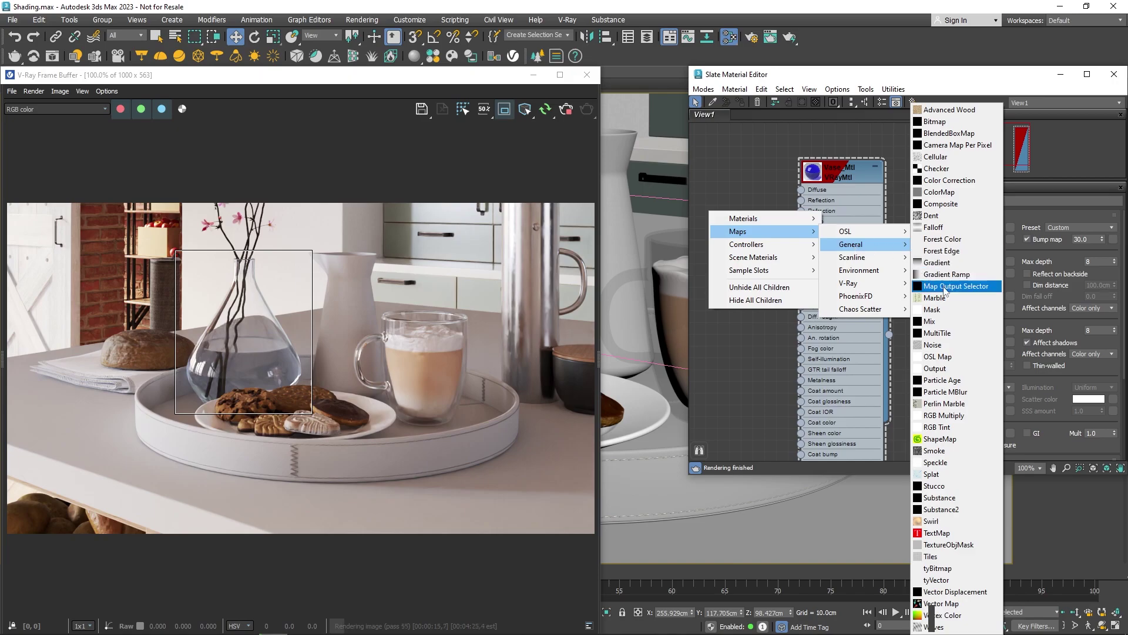
pyautogui.click(949, 346)
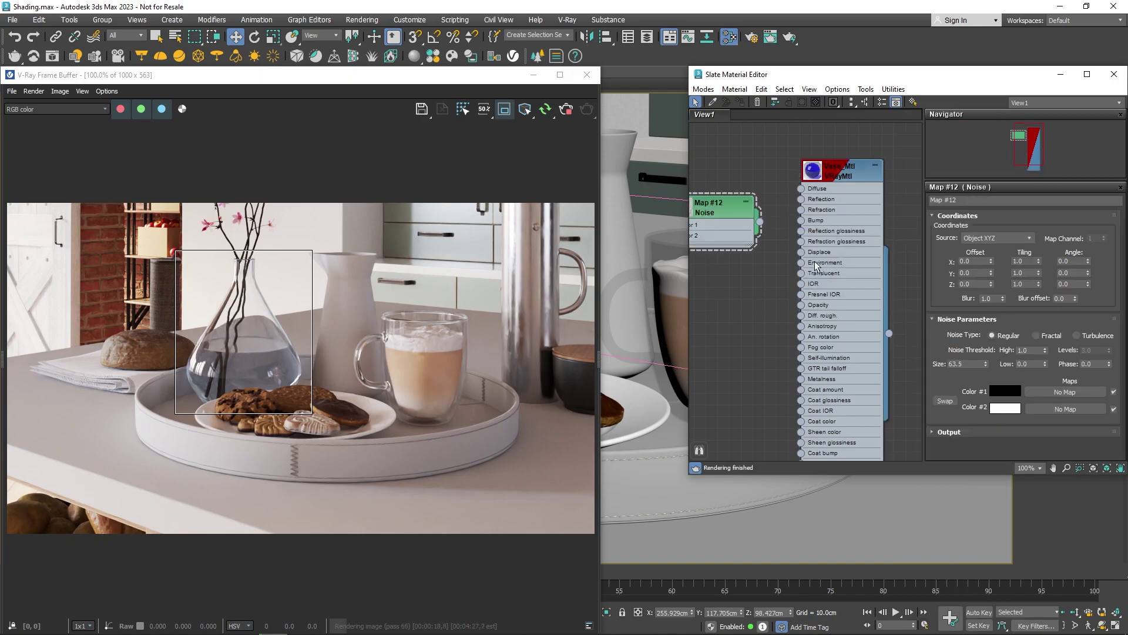
pyautogui.moveTo(762, 223); pyautogui.dragTo(802, 220)
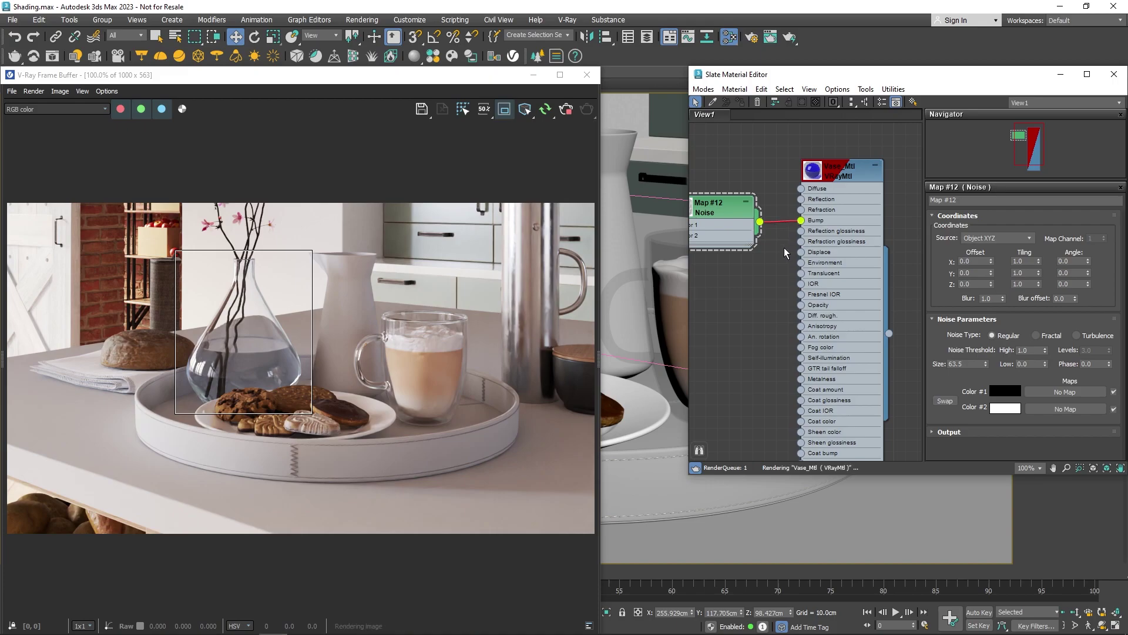
pyautogui.moveTo(777, 258); pyautogui.dragTo(801, 257, button='middle')
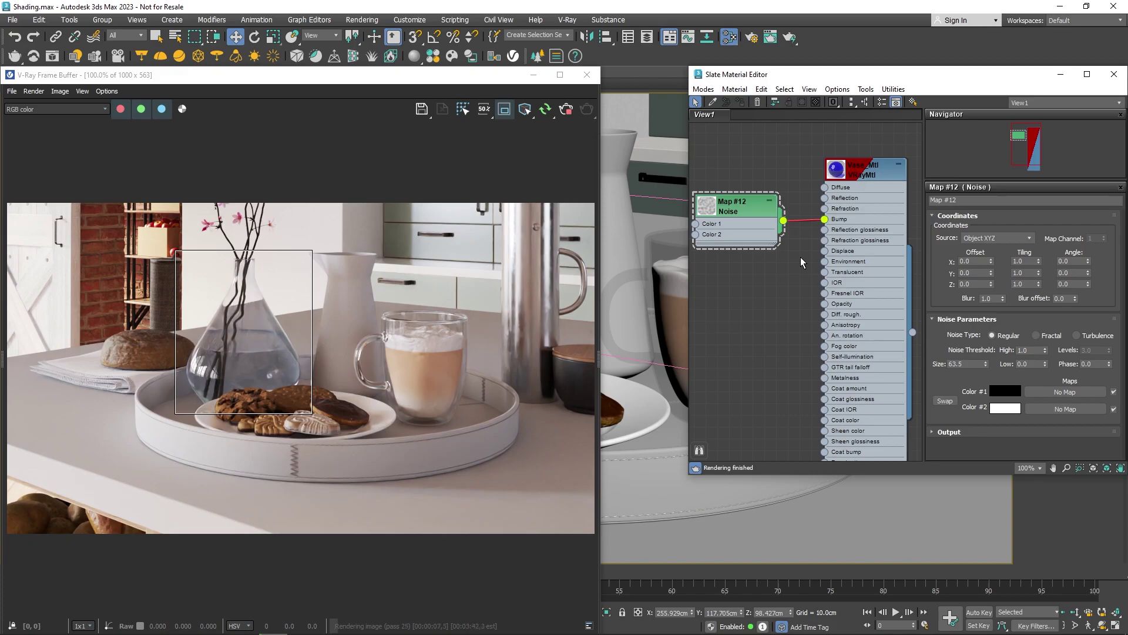
pyautogui.doubleClick(966, 364)
pyautogui.write('0.3')
pyautogui.press('Return')
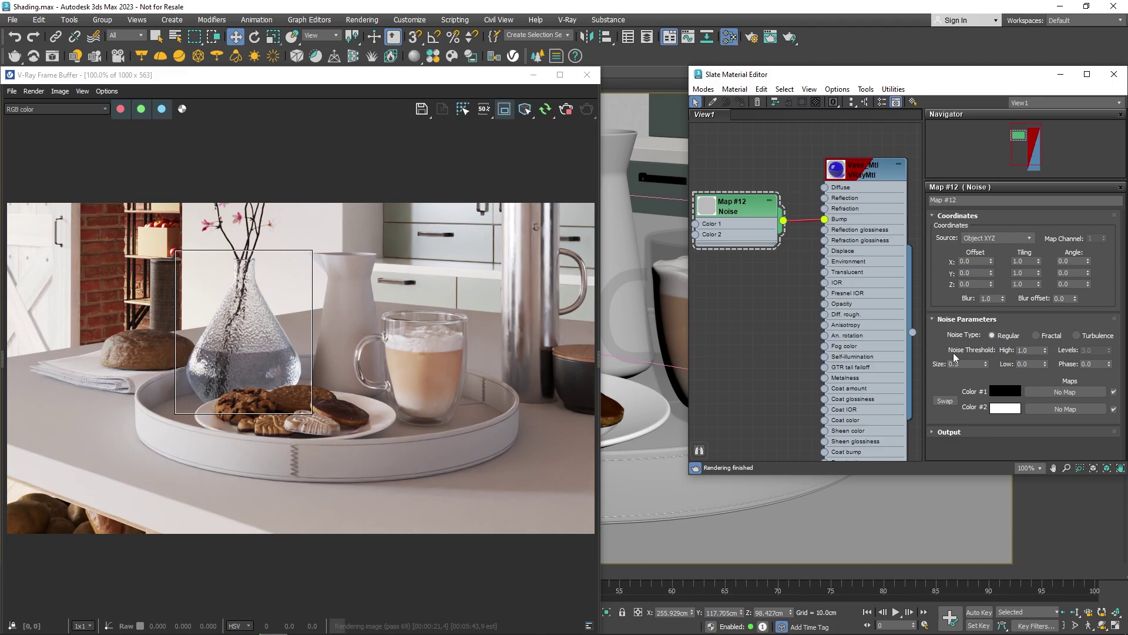
# - Set Vase_Mtl's bump map amount to 5.0
pyautogui.doubleClick(853, 167)
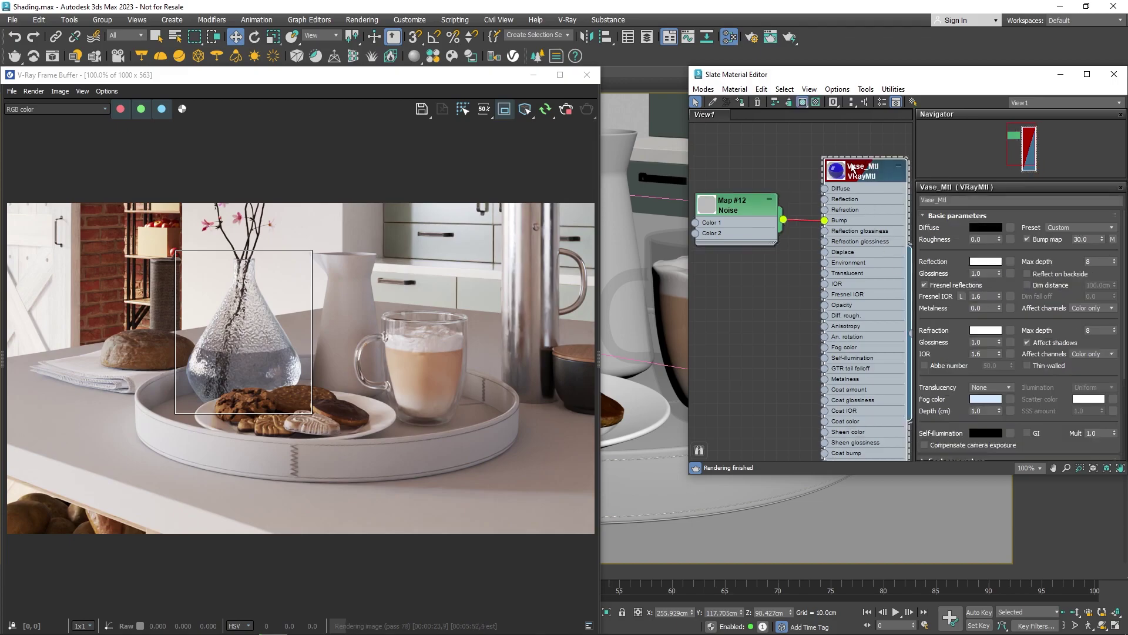
pyautogui.doubleClick(1093, 239)
pyautogui.write('5')
pyautogui.press('Return')
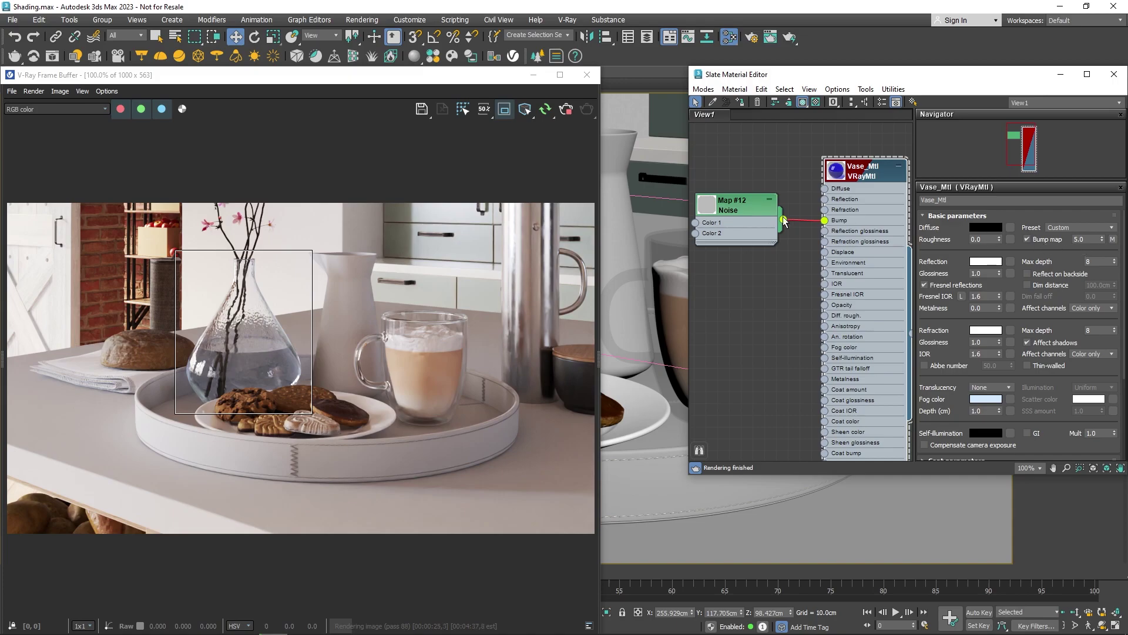
# - Move the V-Ray render region onto the jug and glass mug
pyautogui.moveTo(390, 248); pyautogui.dragTo(297, 411)
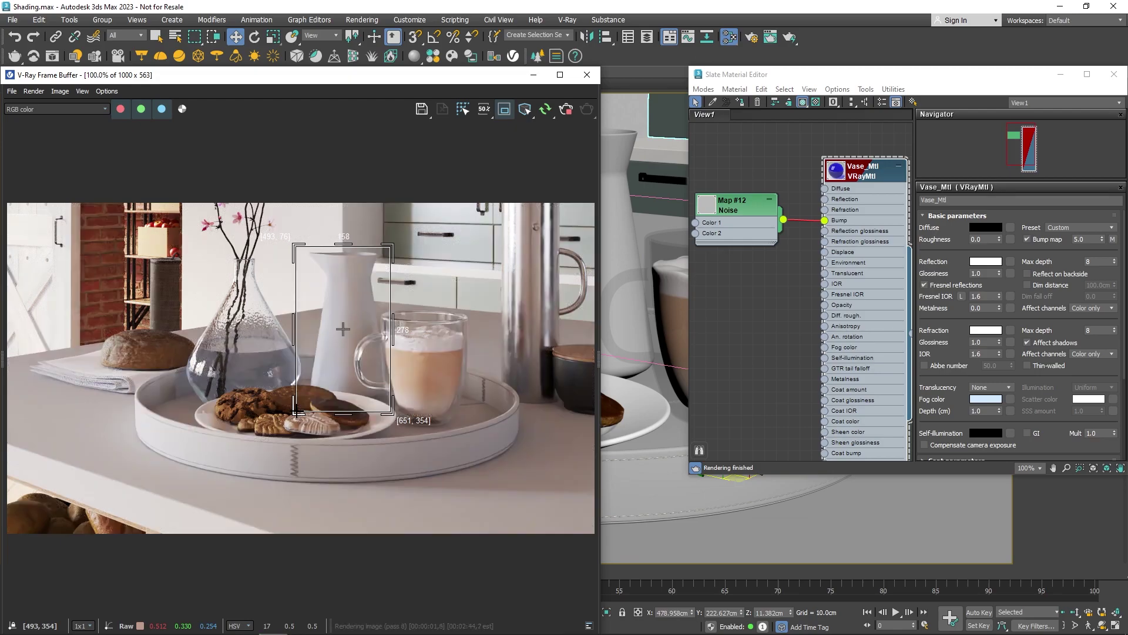
pyautogui.scroll(-3, 745, 351)
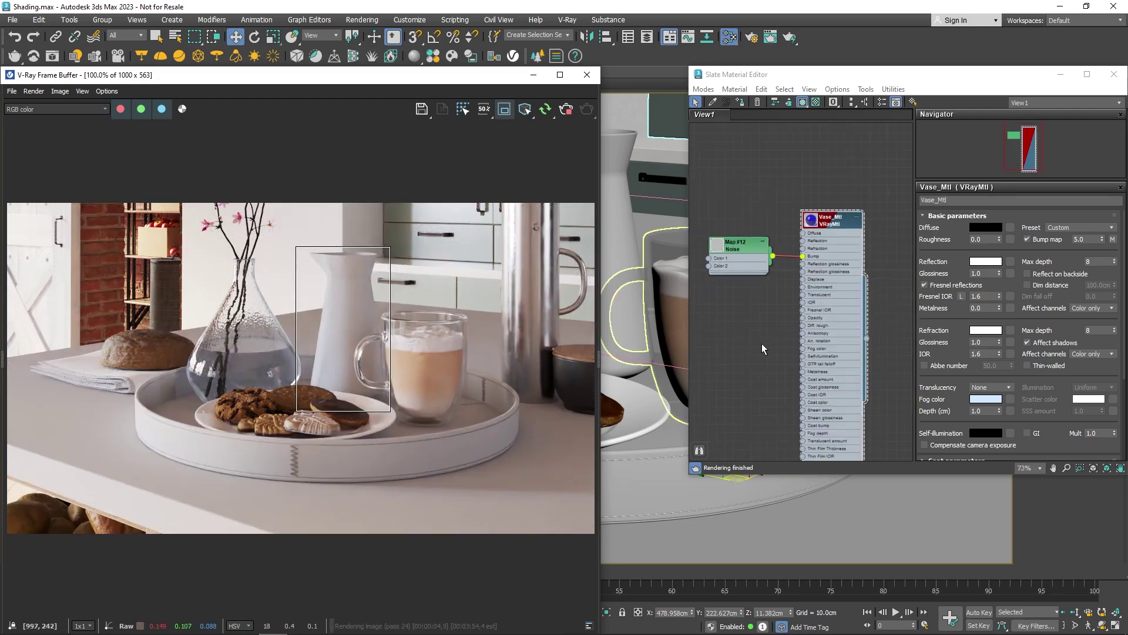
pyautogui.moveTo(891, 326); pyautogui.dragTo(778, 241, button='middle')
# - Add a new VRayMtl node and name it Jug_Mtl
pyautogui.rightClick(800, 202)
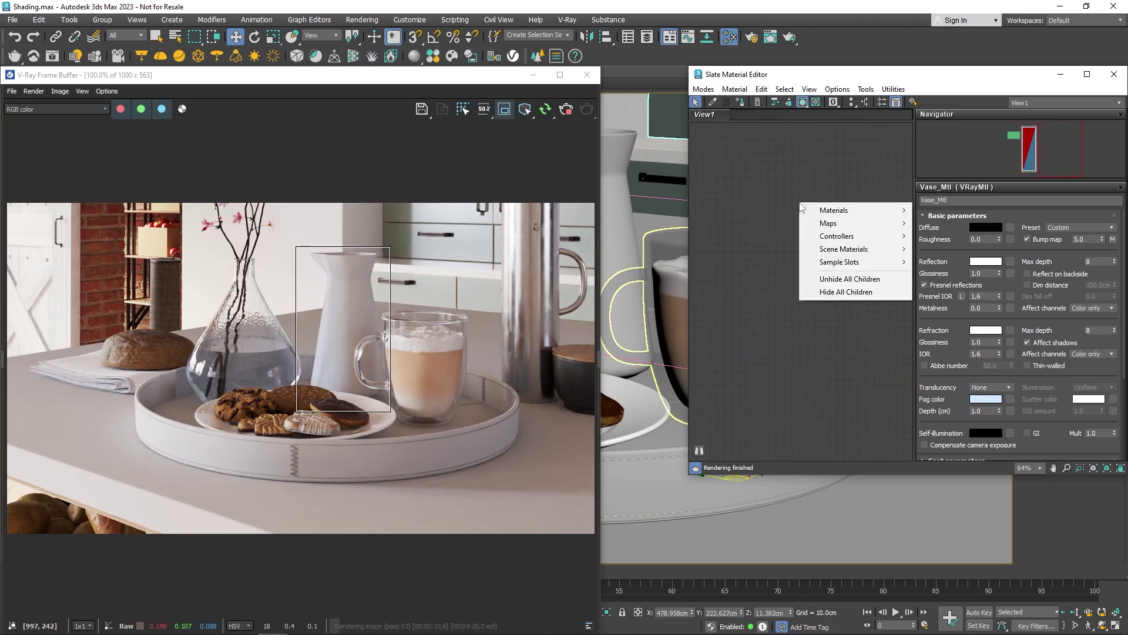
pyautogui.moveTo(897, 210)
pyautogui.moveTo(949, 236)
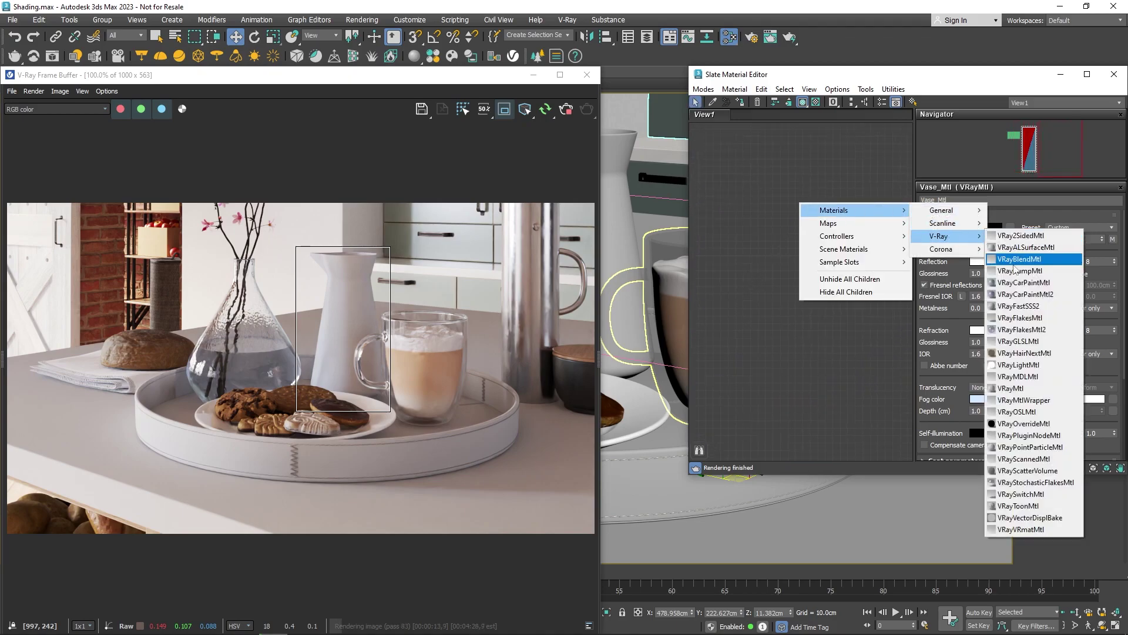
pyautogui.click(1031, 389)
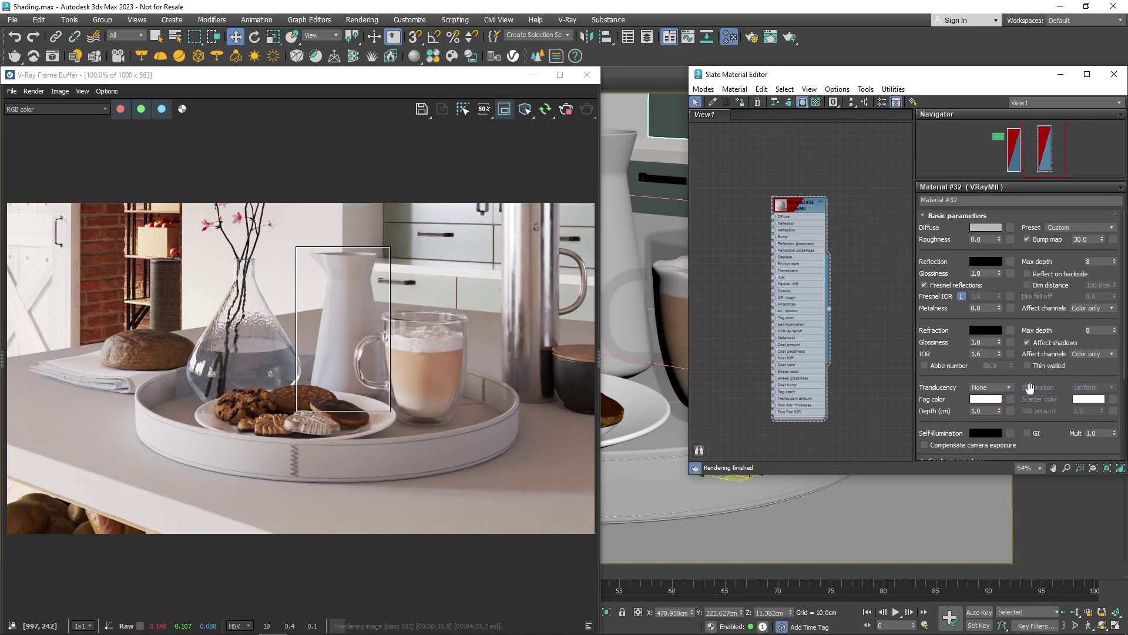
pyautogui.click(969, 203)
pyautogui.write('Jul')
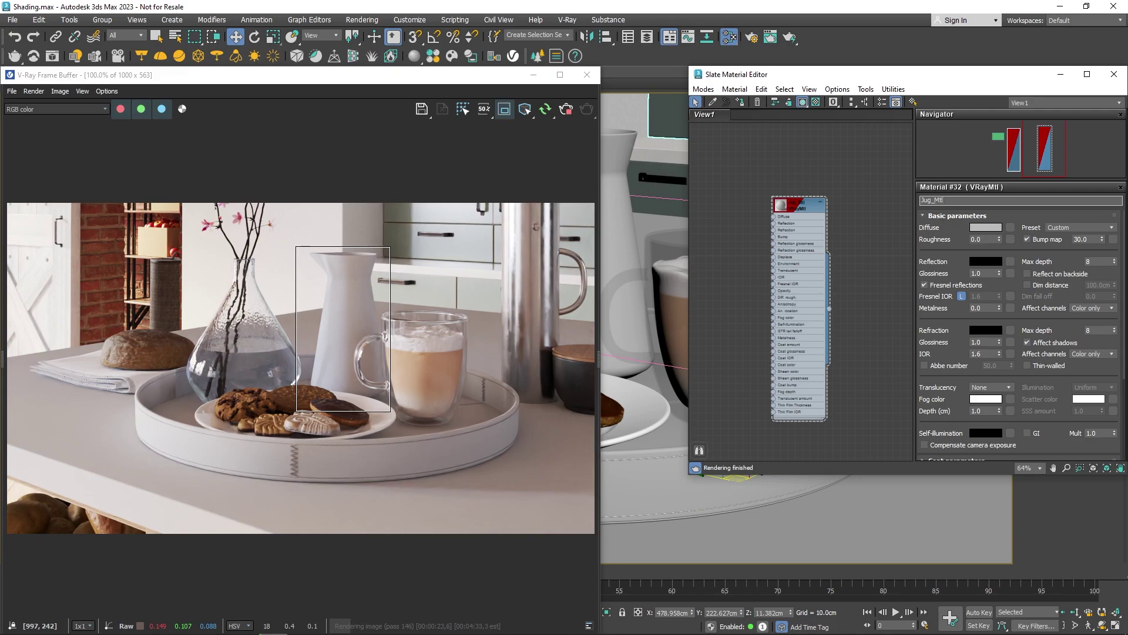
pyautogui.write('_Mtl')
pyautogui.press('Return')
# - Select the jug and assign Jug_Mtl to it
pyautogui.click(618, 235)
pyautogui.rightClick(797, 206)
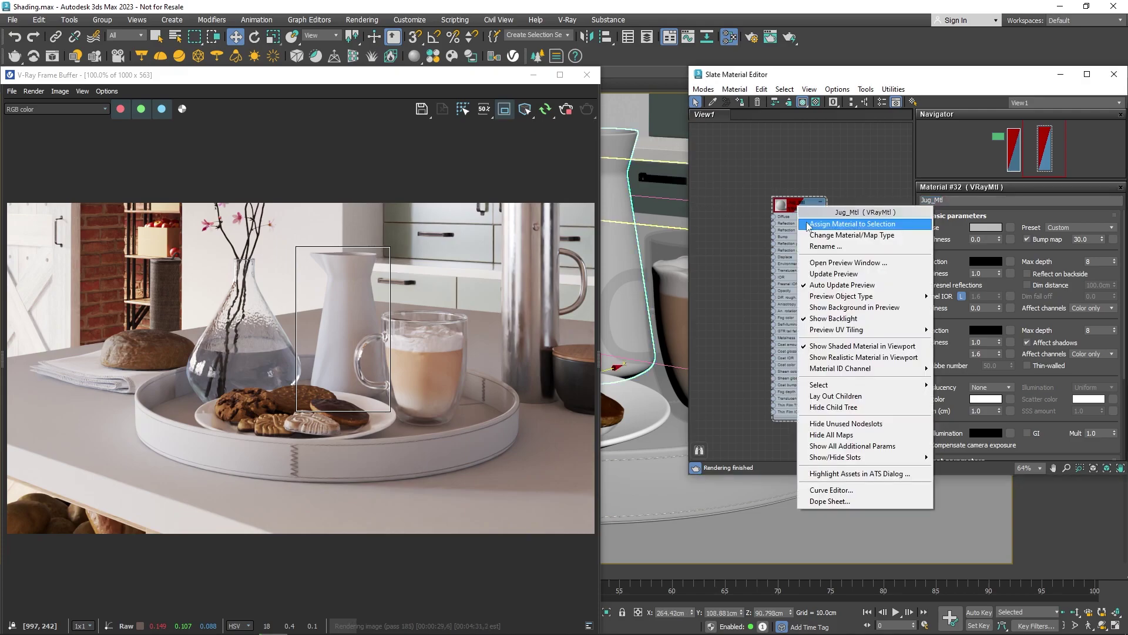
pyautogui.click(806, 221)
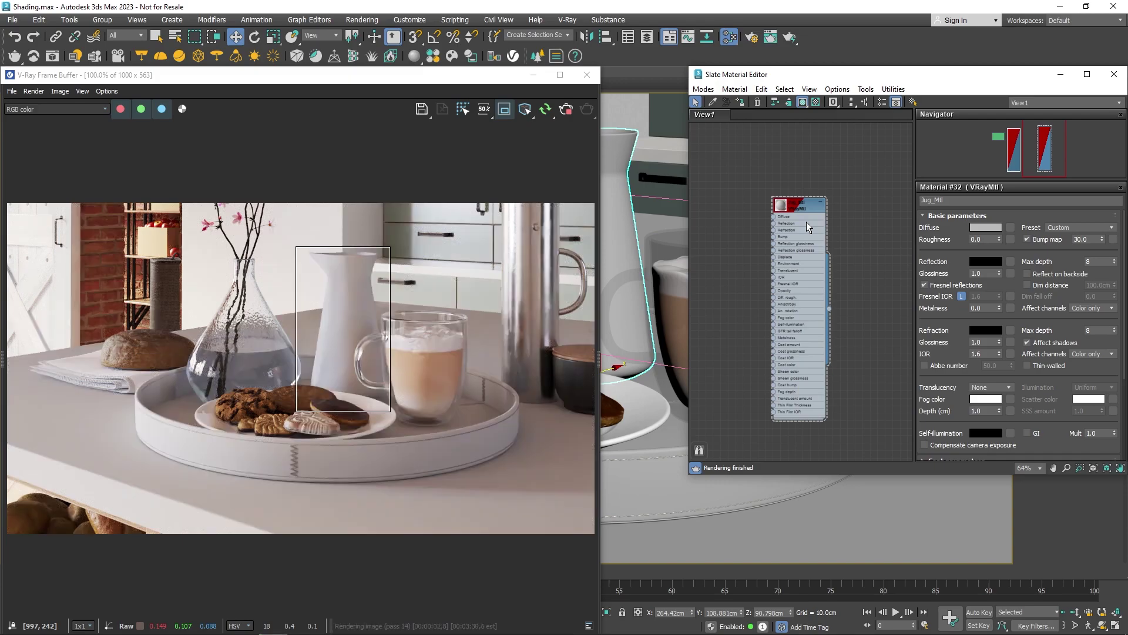
pyautogui.scroll(4, 800, 219)
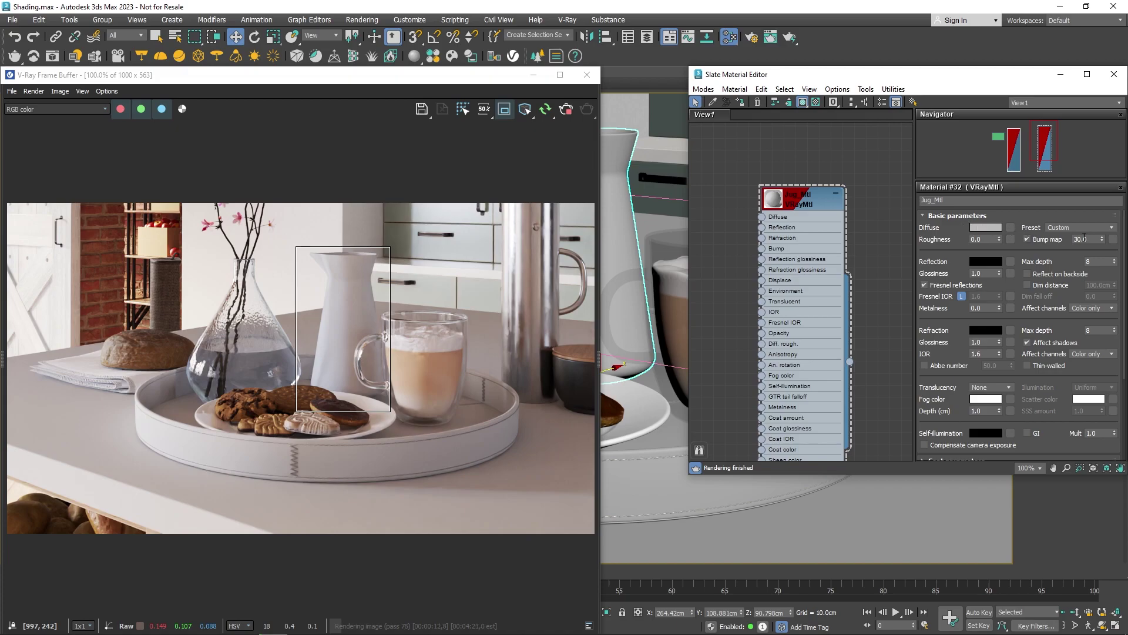
# - Preview the jug material with the Glass preset, then the Ceramic preset
pyautogui.click(1113, 228)
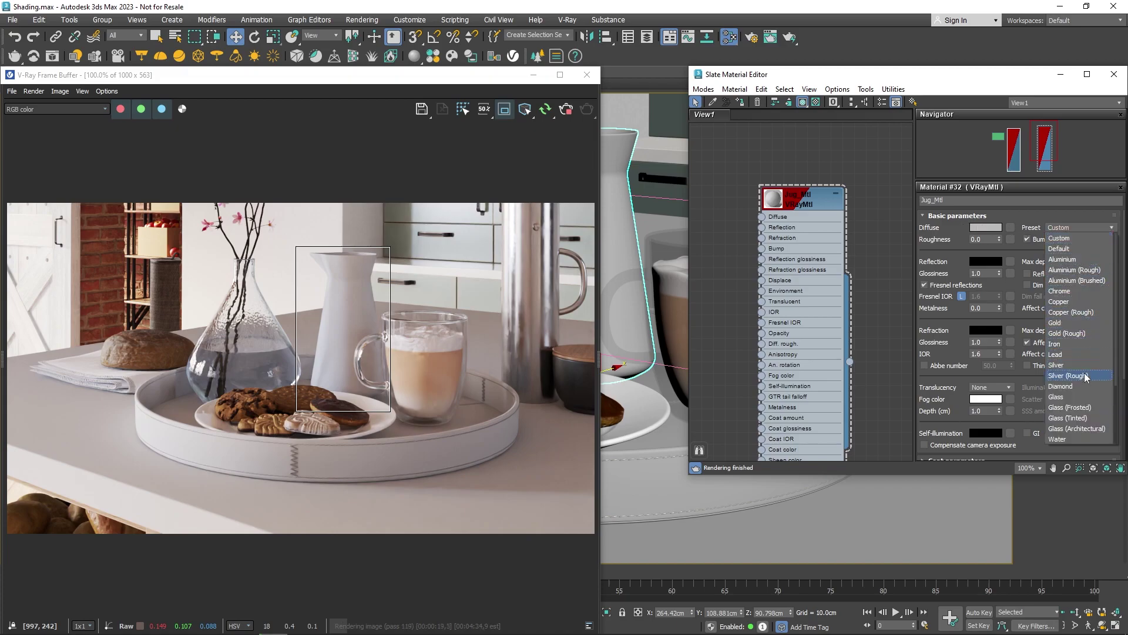
pyautogui.click(1087, 397)
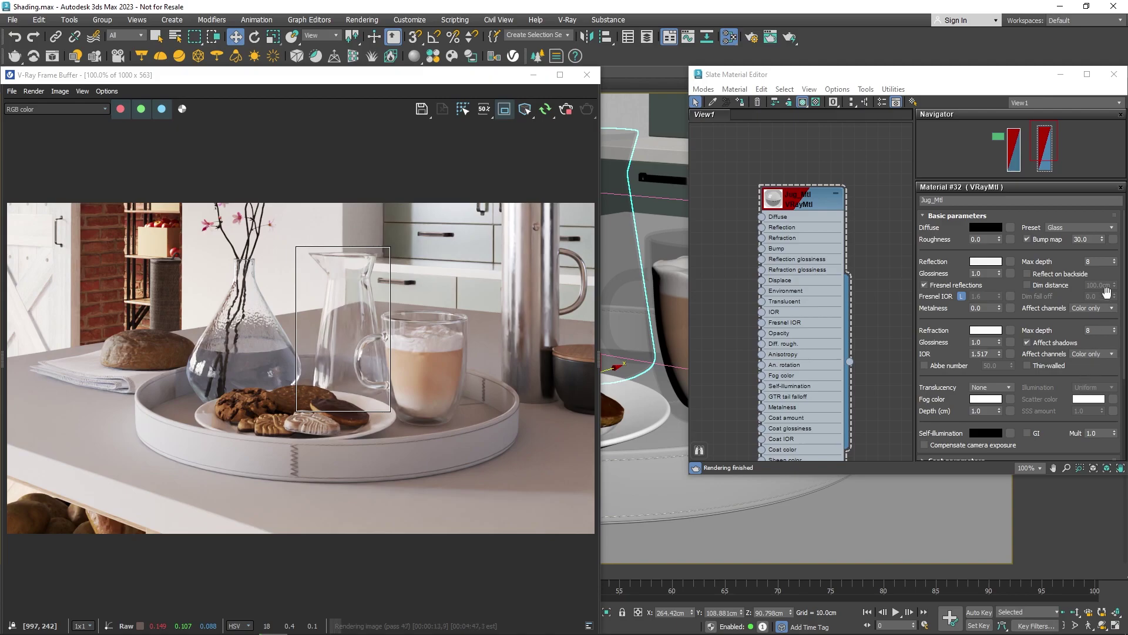
pyautogui.click(1112, 228)
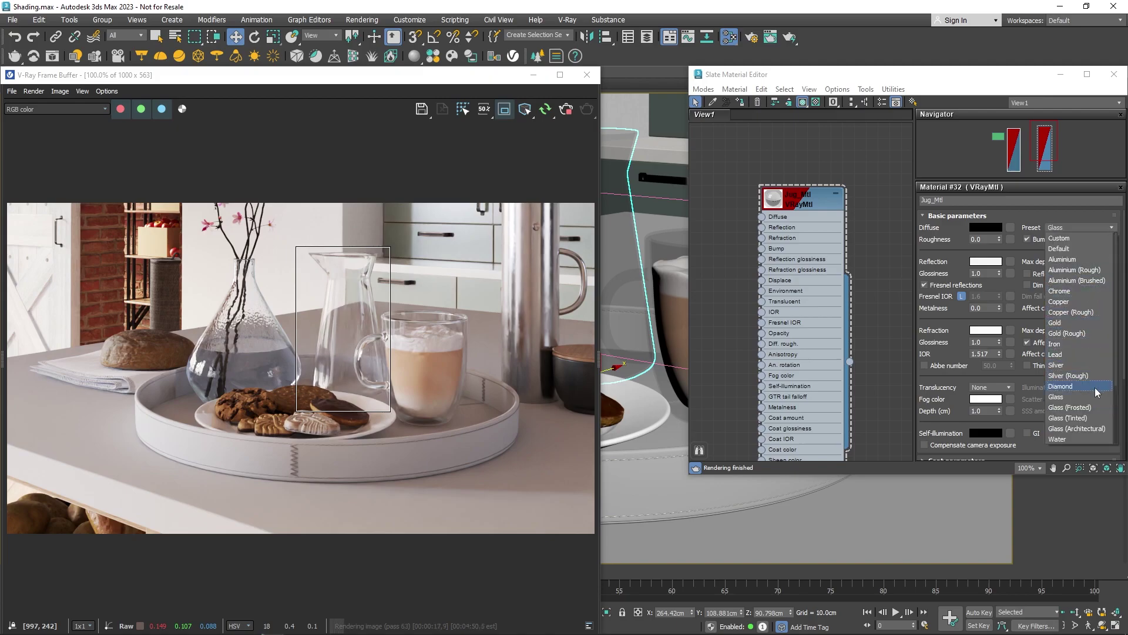
pyautogui.scroll(-2, 1088, 424)
pyautogui.click(1080, 407)
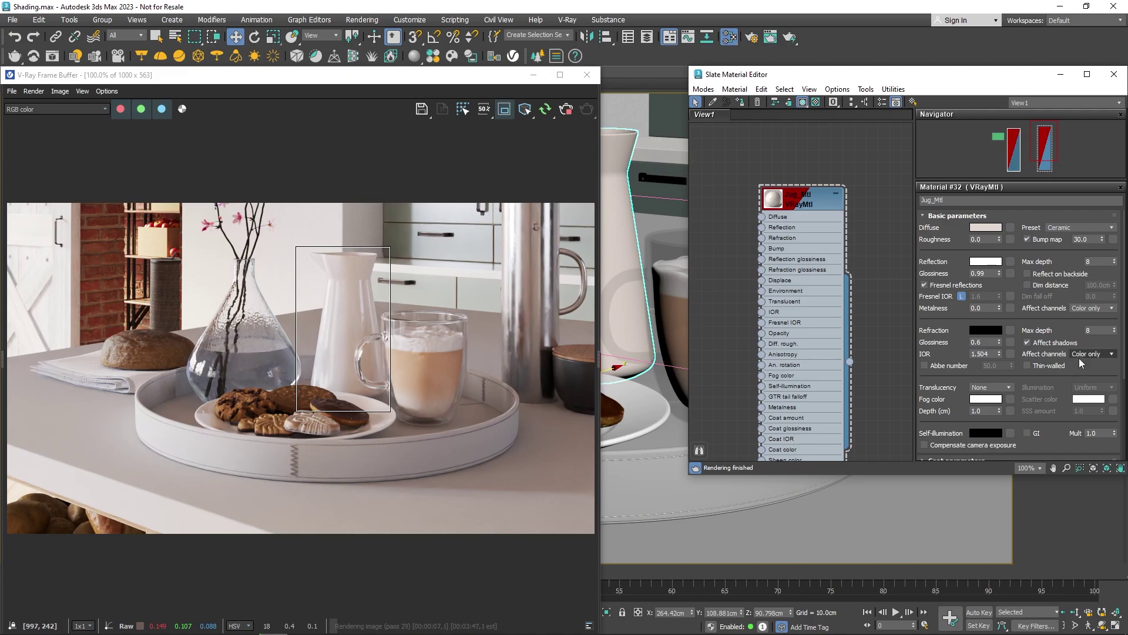
# - Switch the jug material's preset to Rubber, then to Gold (Rough)
pyautogui.click(1108, 229)
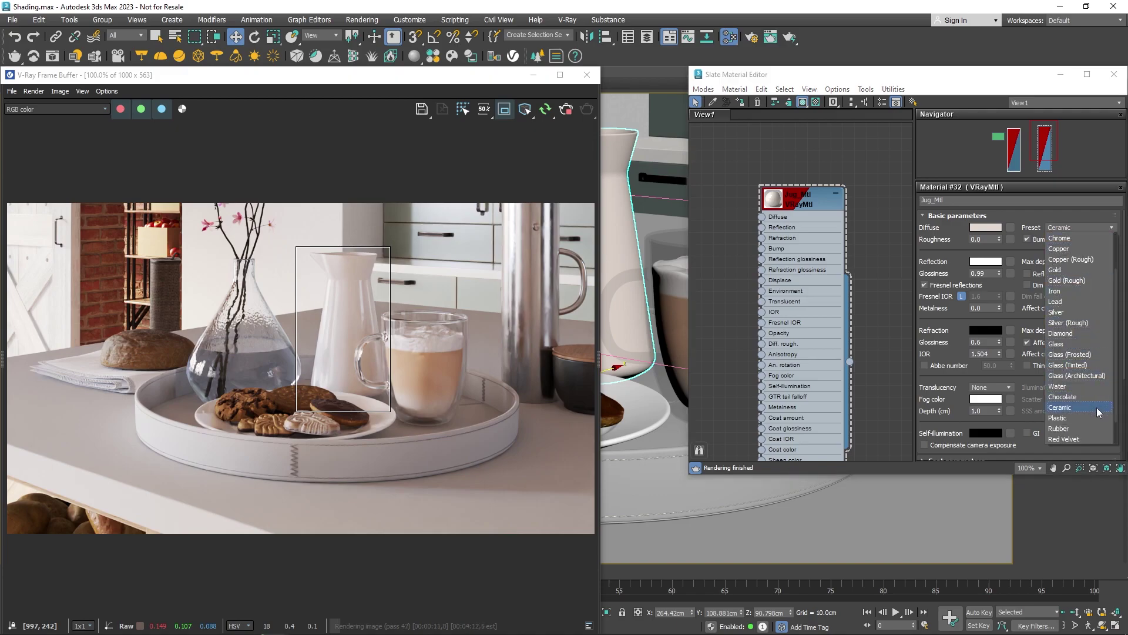
pyautogui.click(1099, 429)
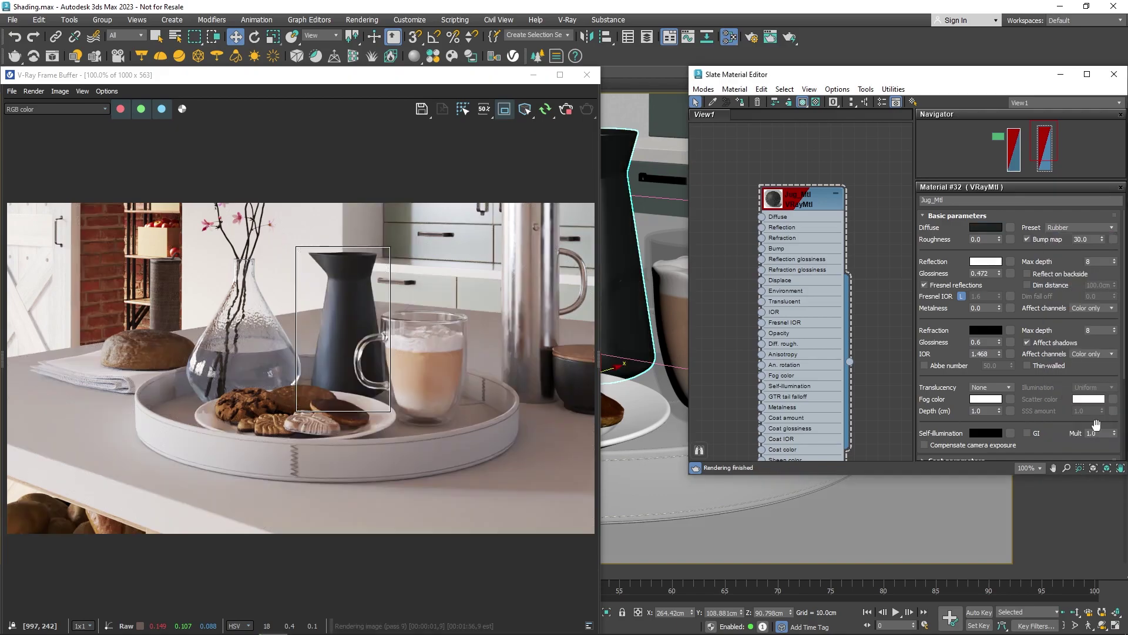
pyautogui.click(1101, 234)
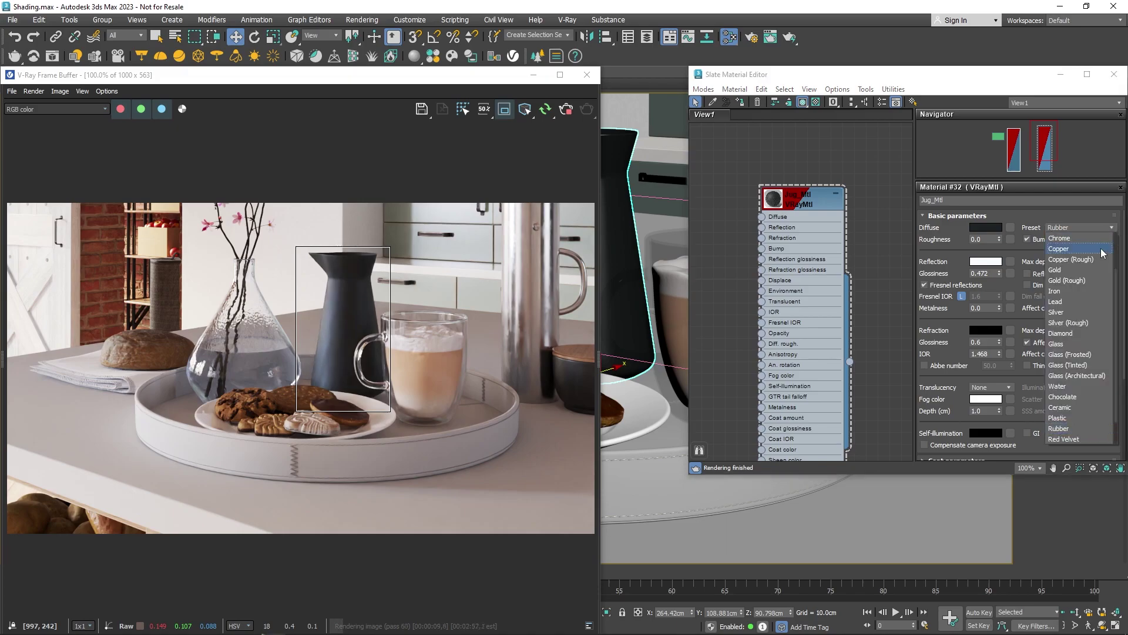
pyautogui.click(1102, 282)
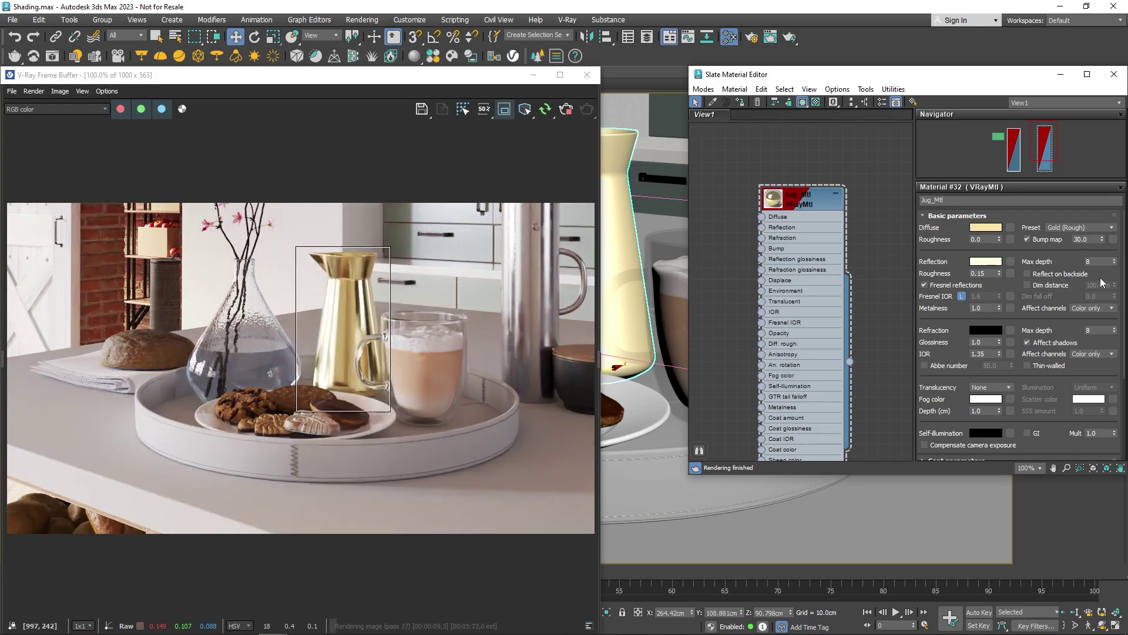
pyautogui.click(1103, 227)
# - Set Jug_Mtl's preset to Chrome and scroll its parameters down to the BRDF section
pyautogui.click(1104, 240)
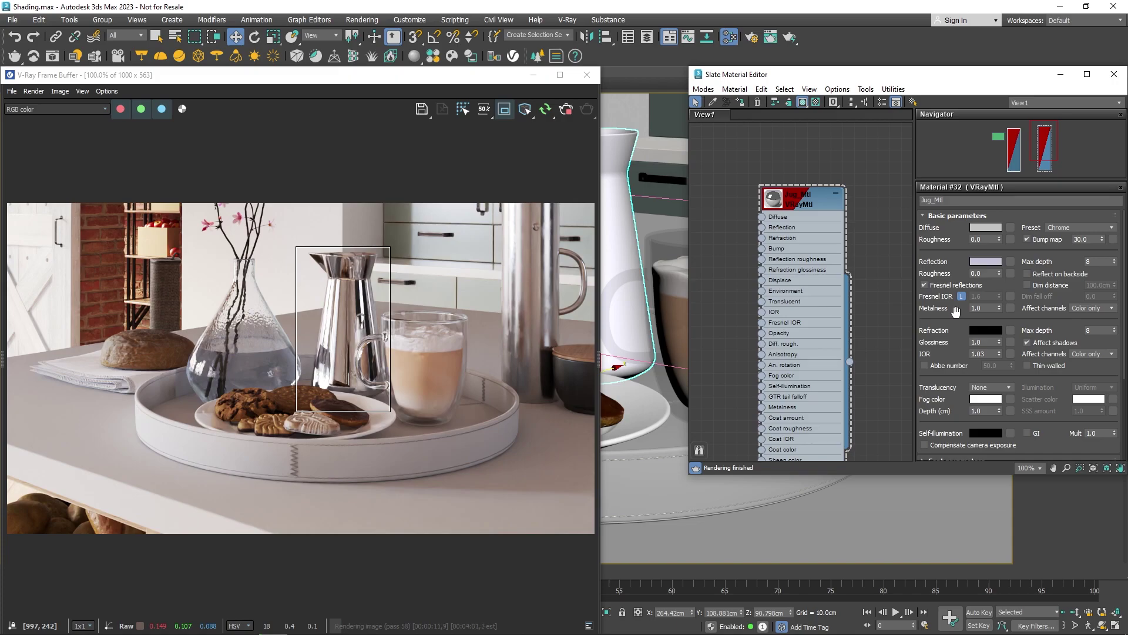
pyautogui.moveTo(957, 326); pyautogui.dragTo(962, 201)
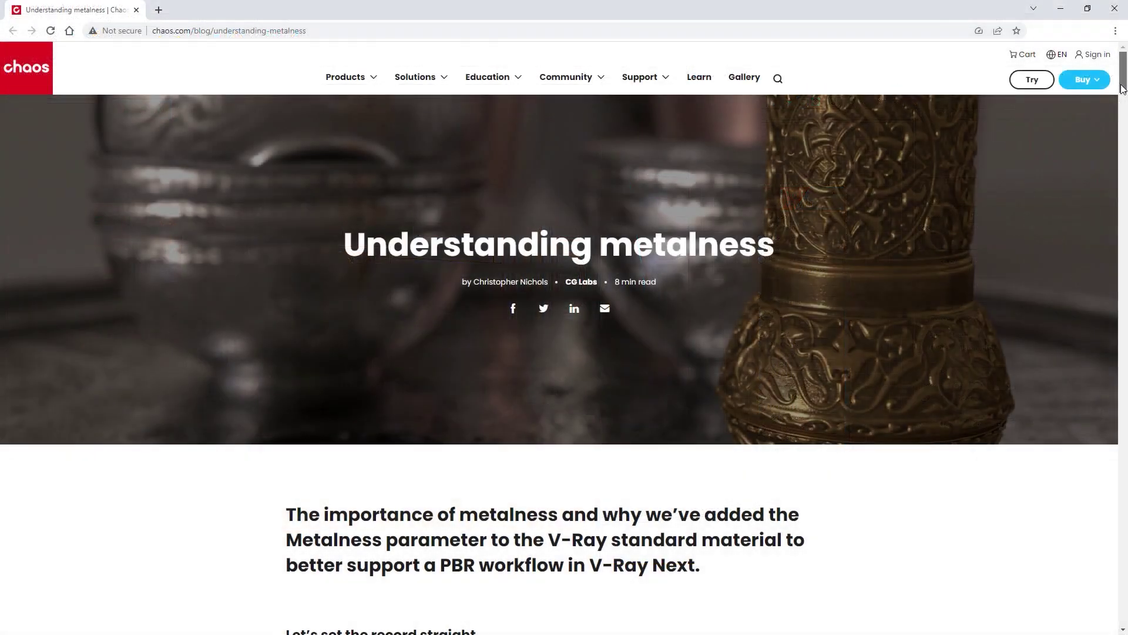
pyautogui.scroll(-5, 1122, 112)
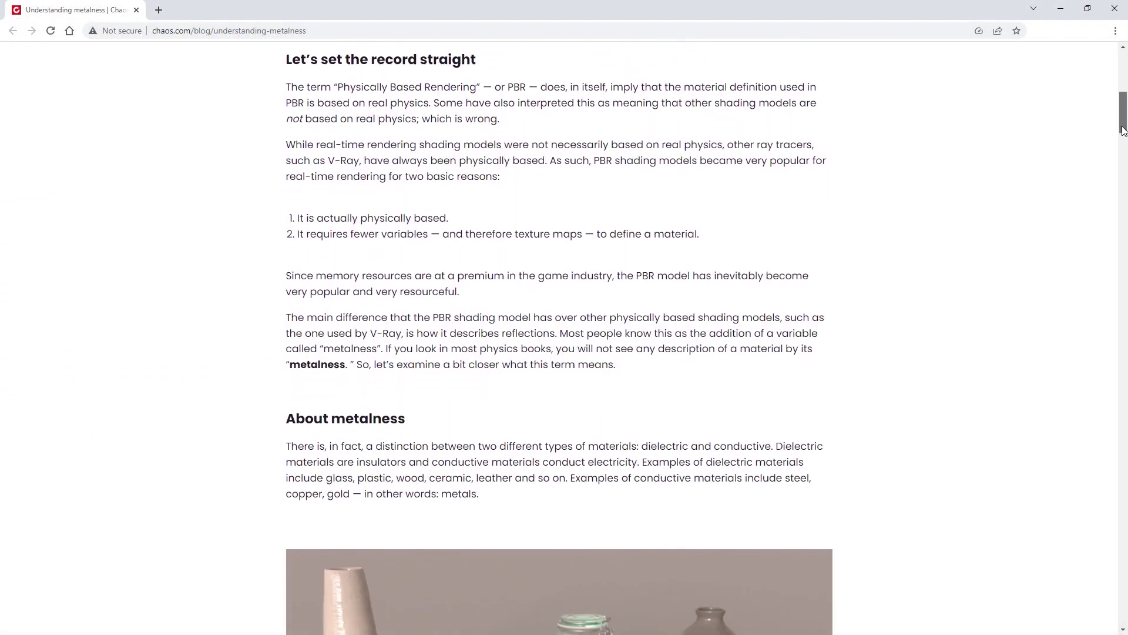
pyautogui.moveTo(1123, 130); pyautogui.dragTo(1123, 368)
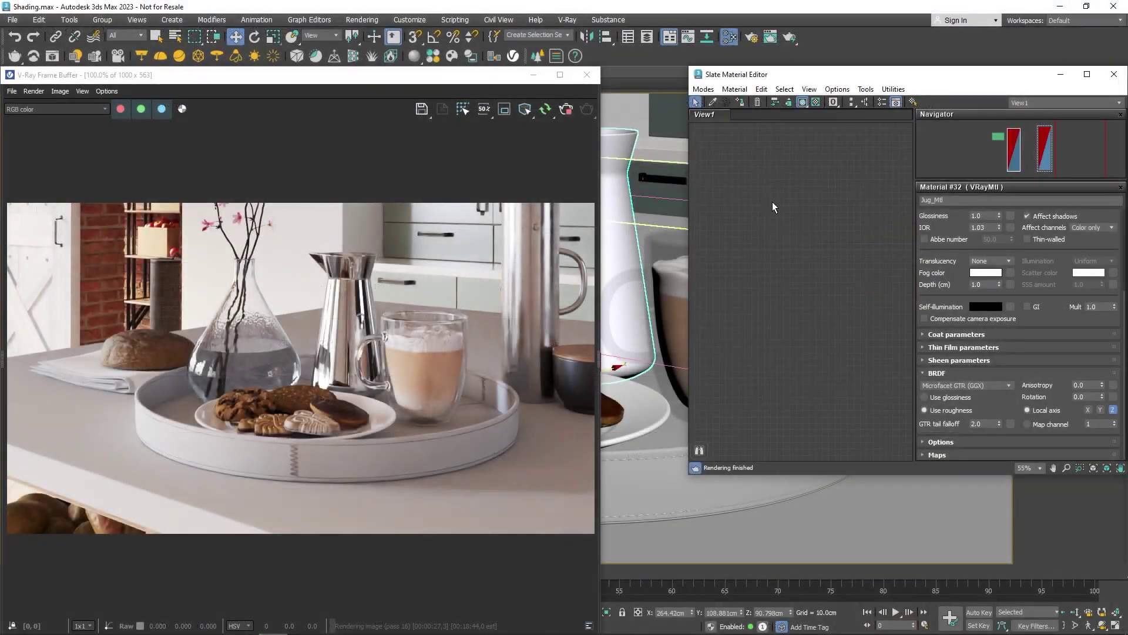
# - Add a new VRayMtl node in the Slate editor and name it Countertop_Mtl
pyautogui.rightClick(774, 202)
pyautogui.moveTo(831, 208)
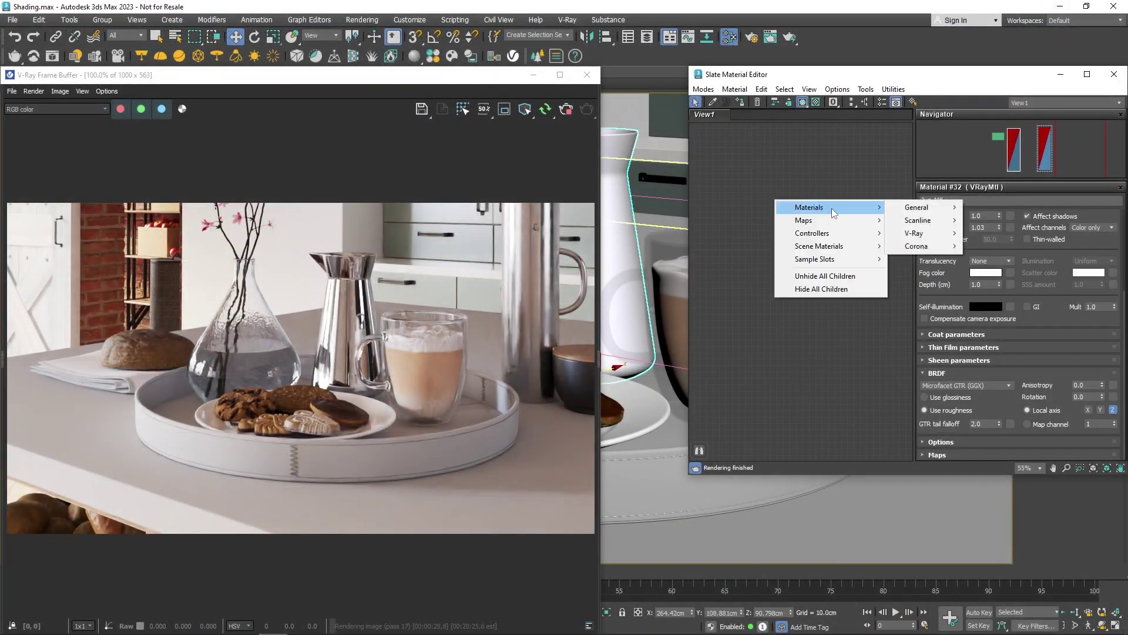
pyautogui.moveTo(925, 233)
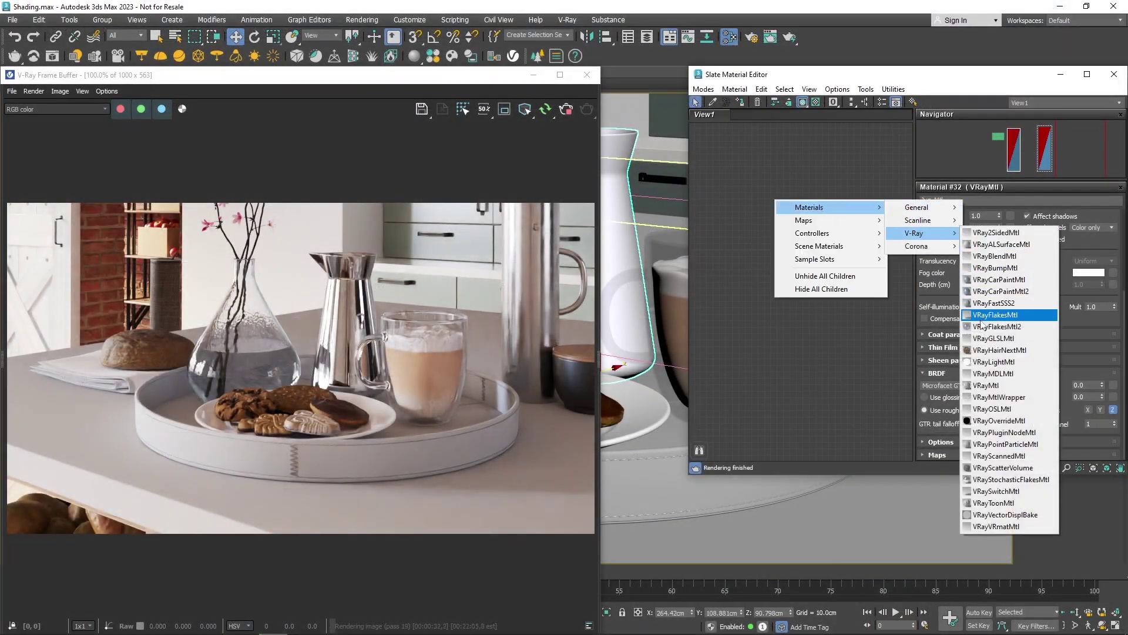
pyautogui.click(990, 386)
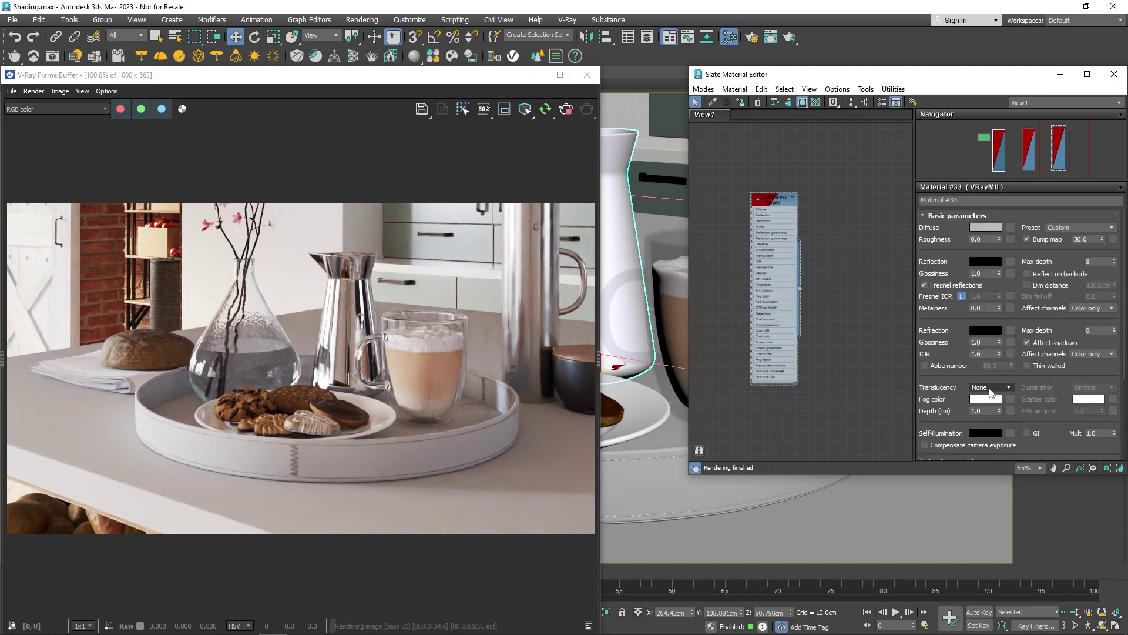
pyautogui.click(946, 201)
pyautogui.write('Co')
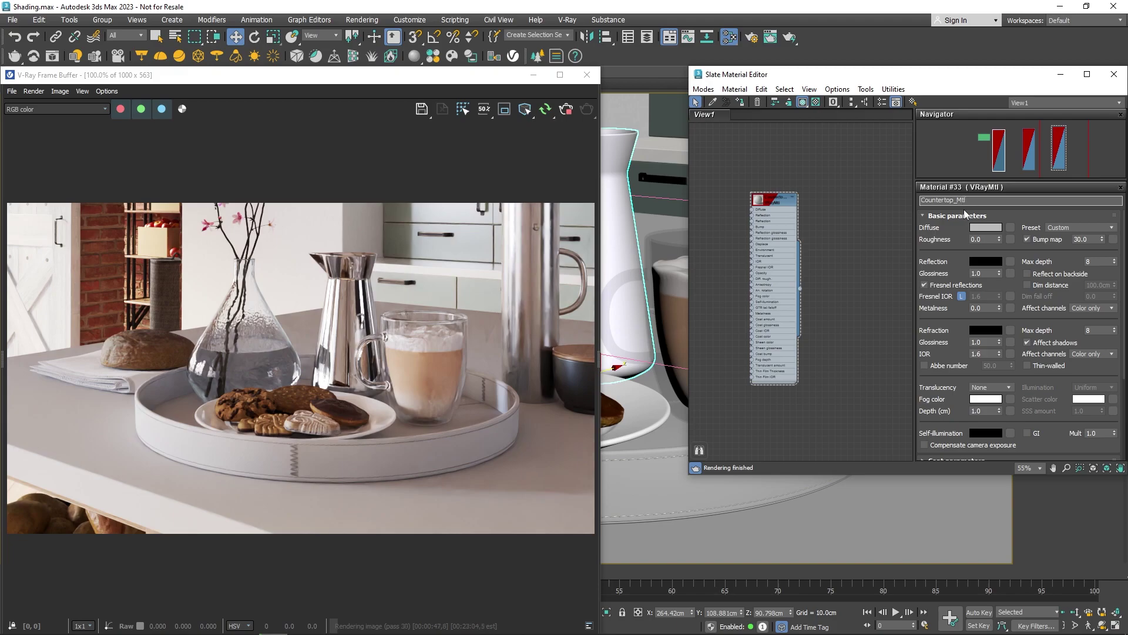
pyautogui.write('untertop_Mtl')
# - Assign Countertop_Mtl to the selected countertop
pyautogui.click(925, 496)
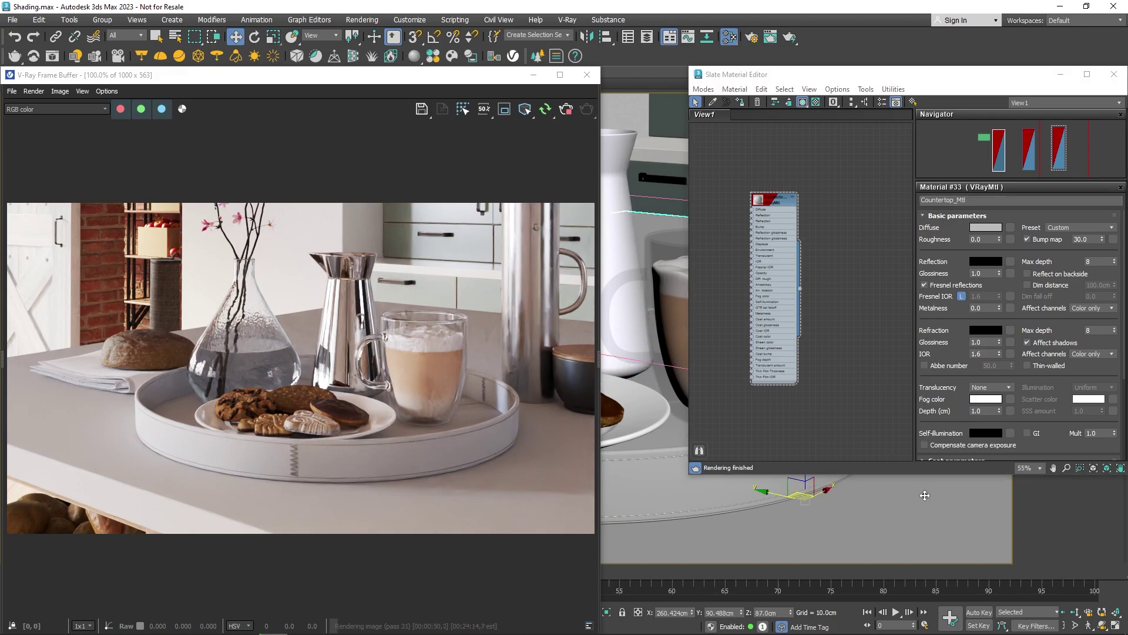
pyautogui.rightClick(776, 196)
pyautogui.click(791, 212)
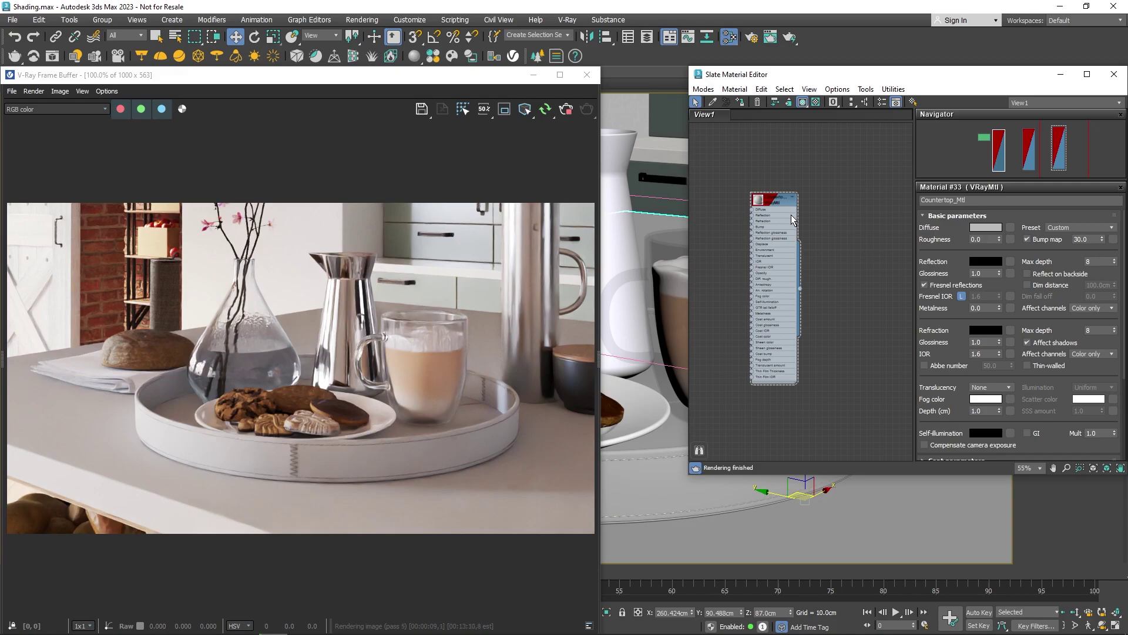
# - Add a VRayBitmap node beside the Countertop_Mtl node in the Slate editor
pyautogui.scroll(5, 728, 213)
pyautogui.moveTo(721, 220); pyautogui.dragTo(785, 202, button='middle')
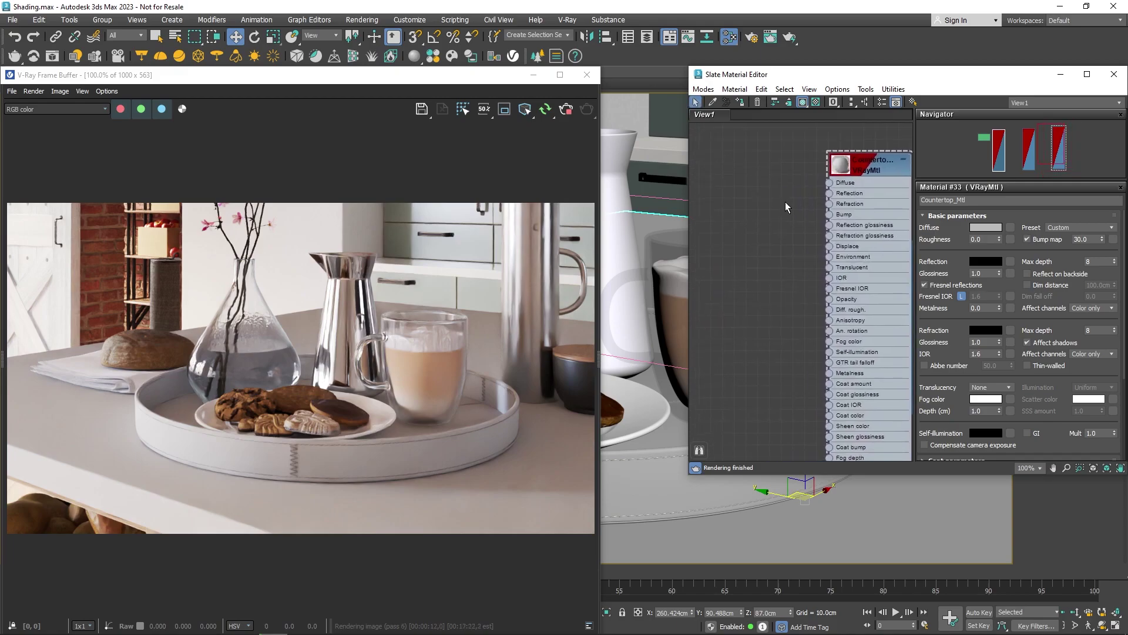
pyautogui.scroll(-2, 756, 214)
pyautogui.rightClick(723, 194)
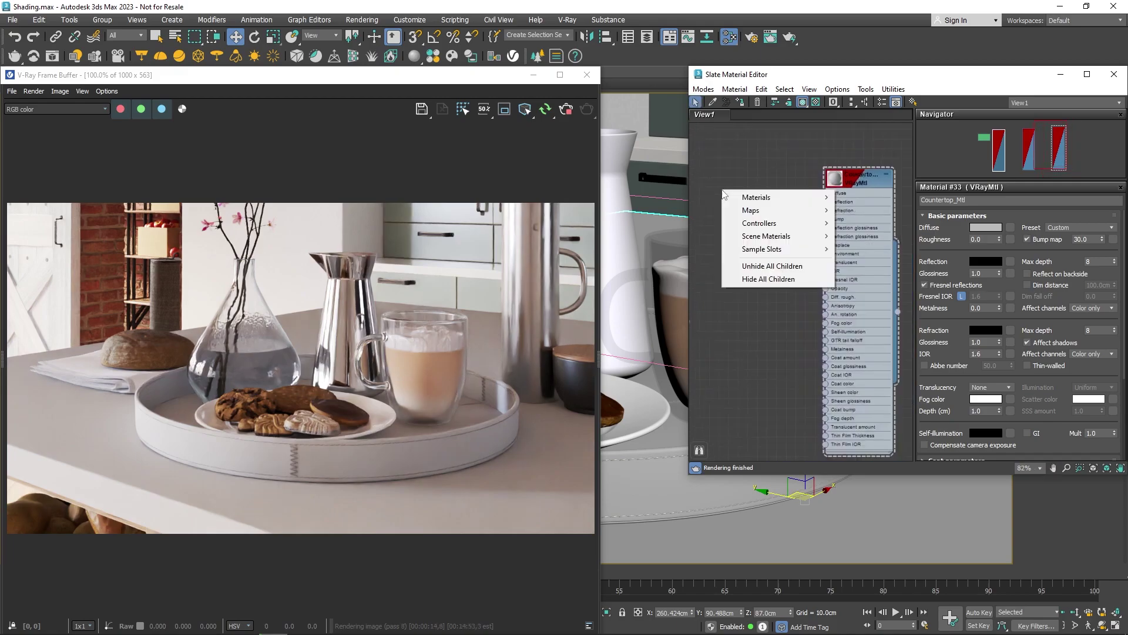
pyautogui.moveTo(815, 212)
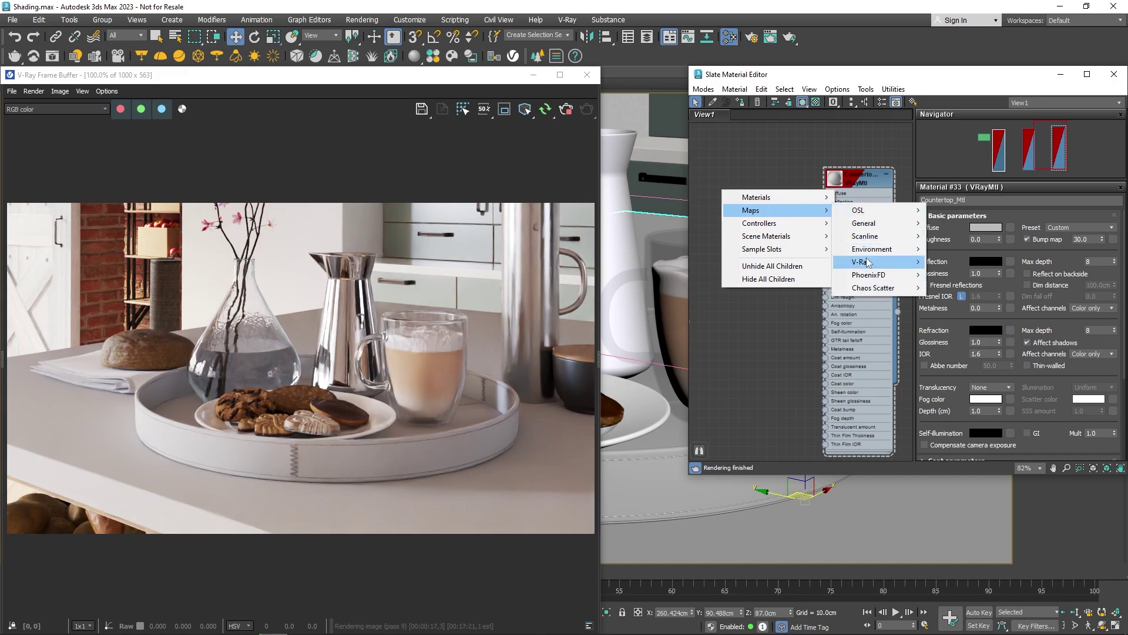
pyautogui.moveTo(873, 264)
pyautogui.click(956, 263)
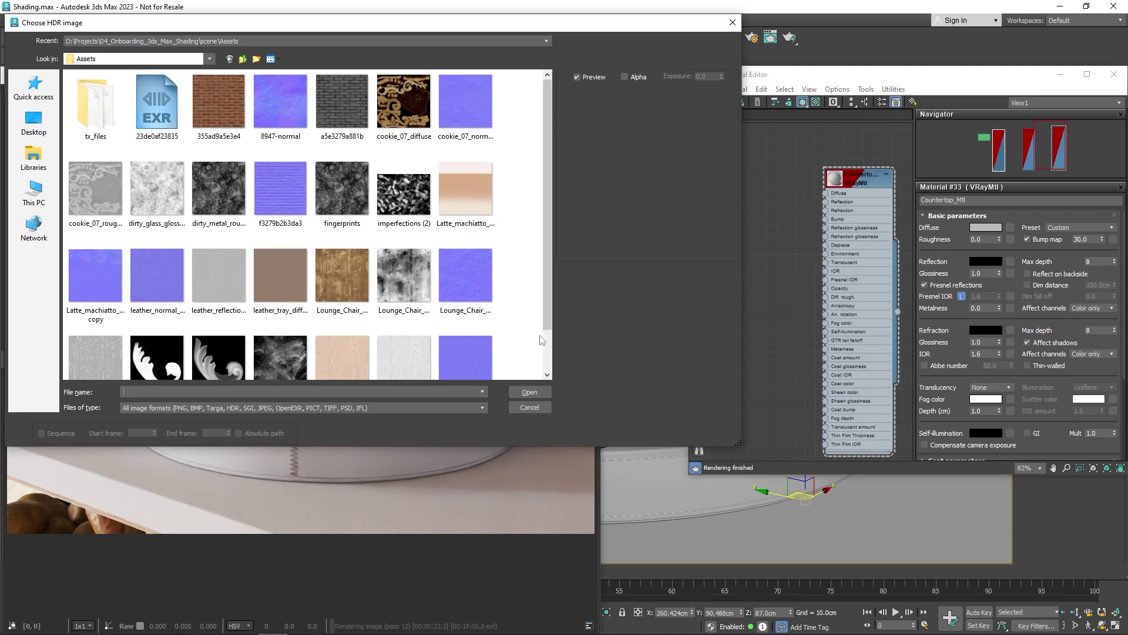
# - Load Wood_Diffuse.jpg into the bitmap and feed it into Countertop_Mtl's diffuse
pyautogui.scroll(-1, 470, 312)
pyautogui.click(349, 332)
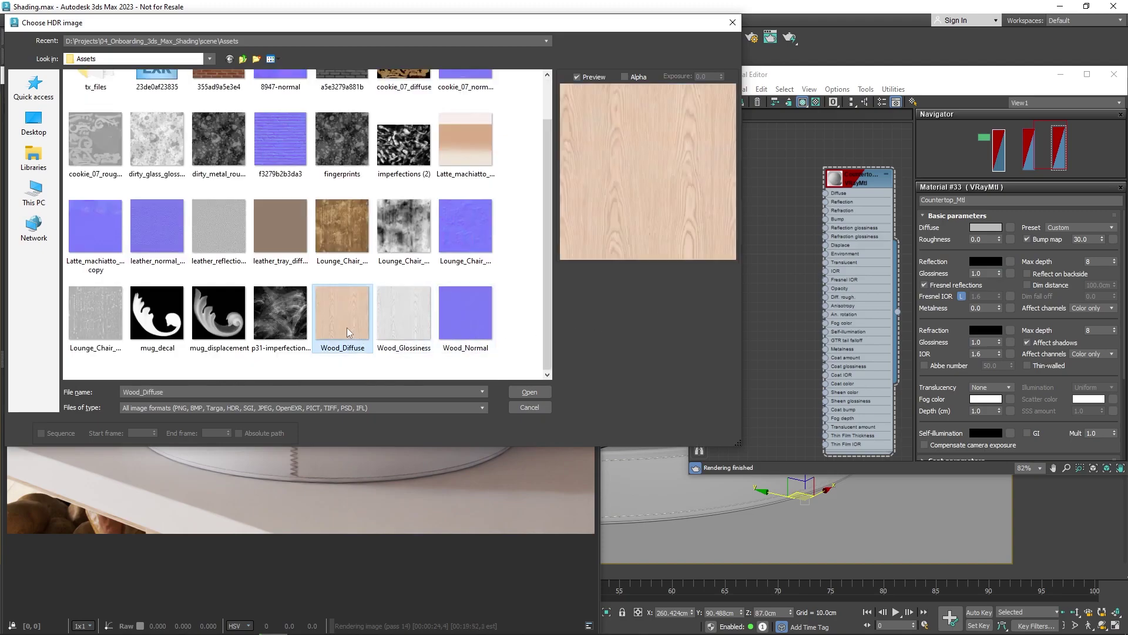
pyautogui.click(530, 392)
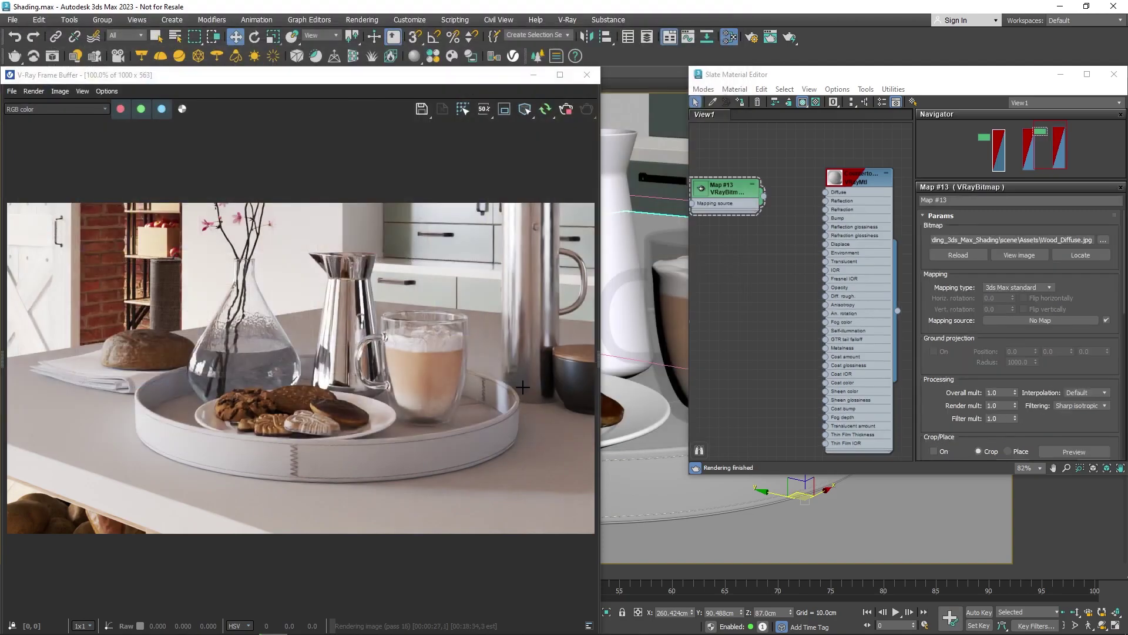
pyautogui.moveTo(732, 191); pyautogui.dragTo(827, 195)
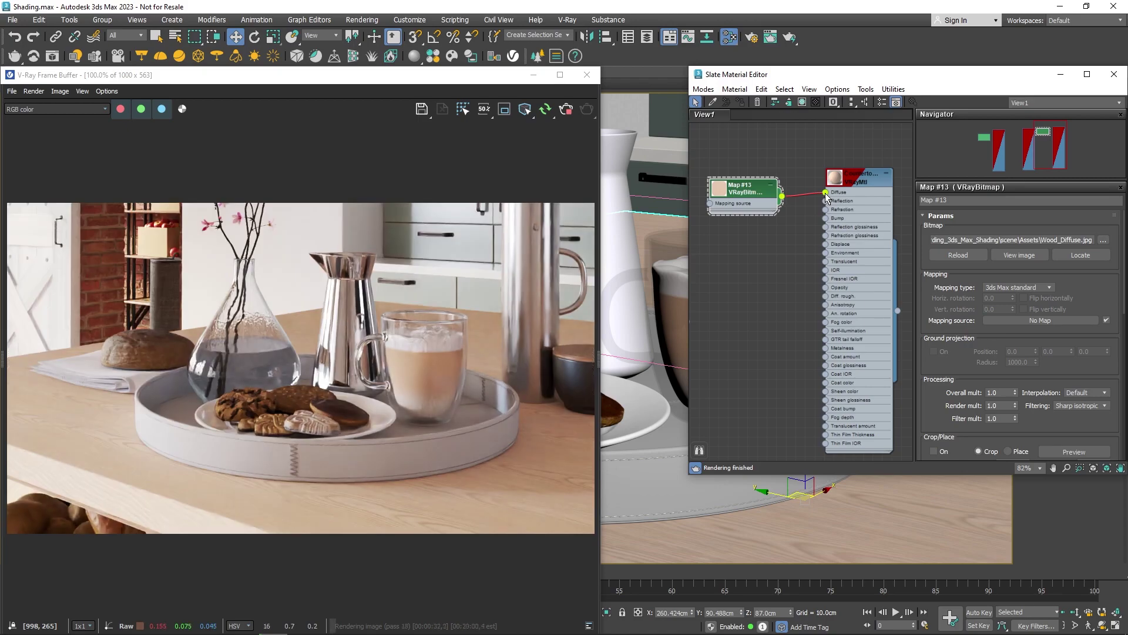
pyautogui.doubleClick(858, 183)
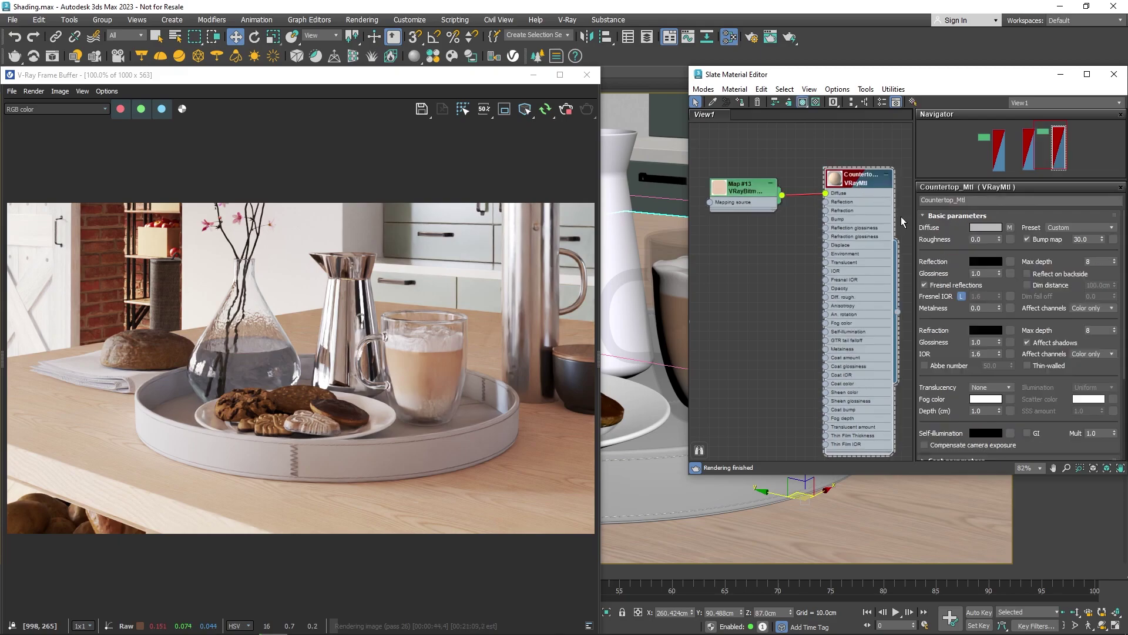
# - Set Countertop_Mtl's reflection colour to pure white (255,255,255)
pyautogui.click(985, 261)
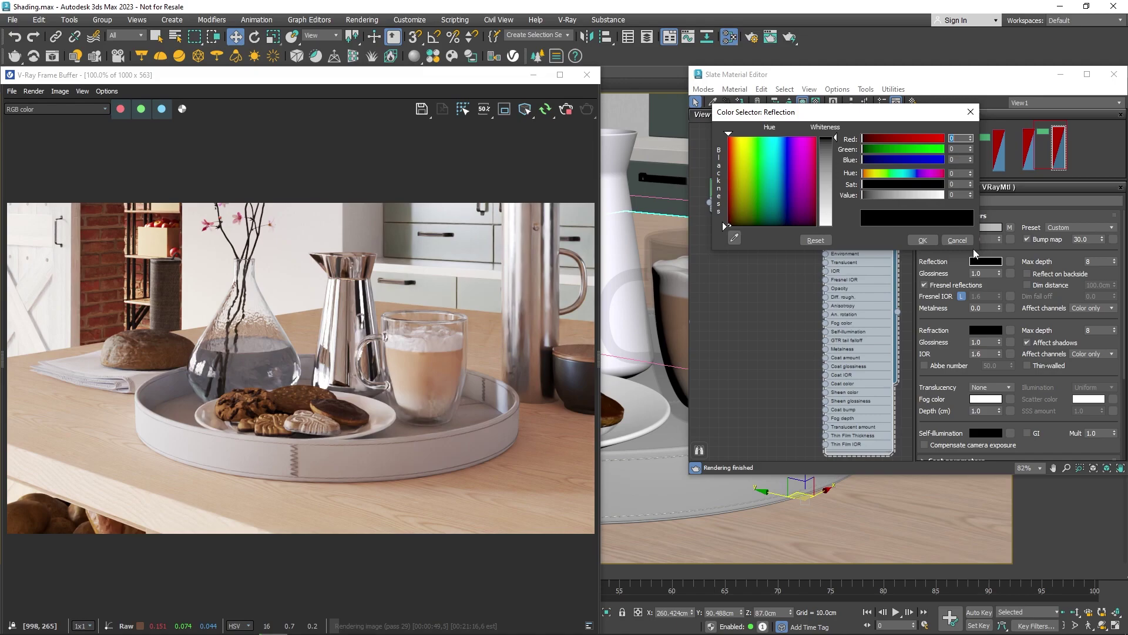
pyautogui.moveTo(938, 197); pyautogui.dragTo(944, 197)
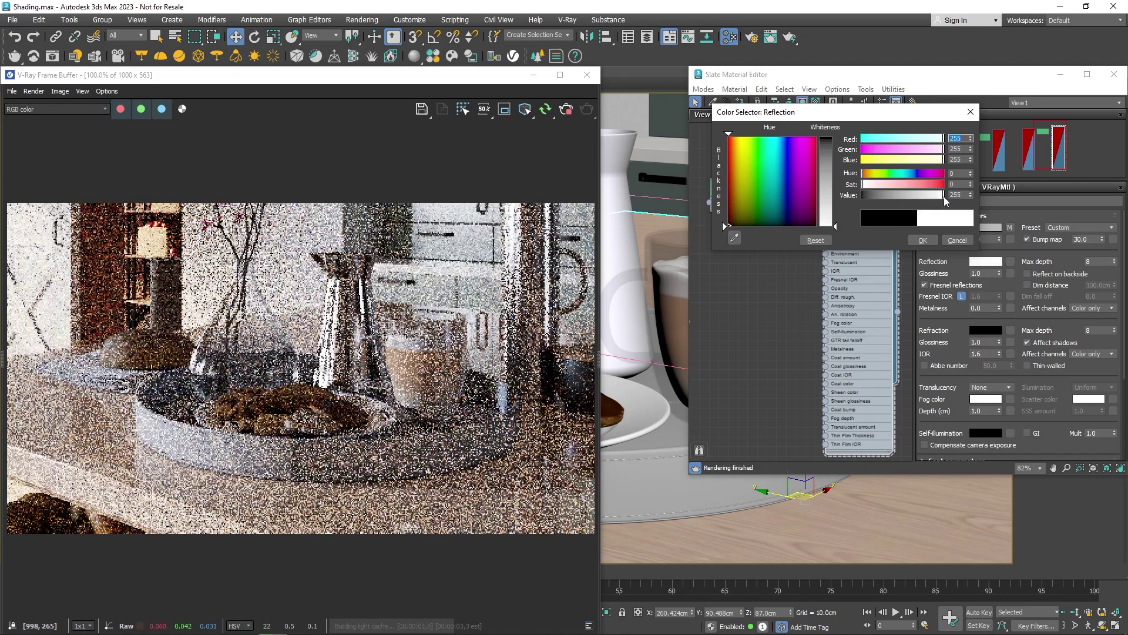
pyautogui.click(926, 239)
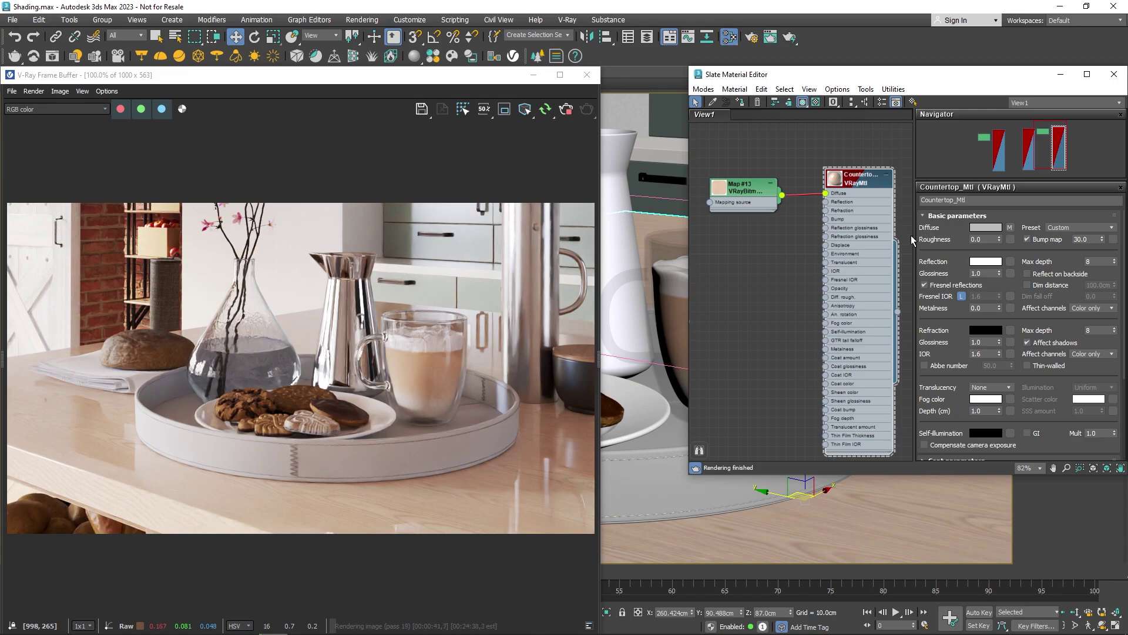
# - Clone the wood bitmap as Map #14 with Wood_Glossiness.jpg, wired to reflection glossiness
pyautogui.doubleClick(752, 187)
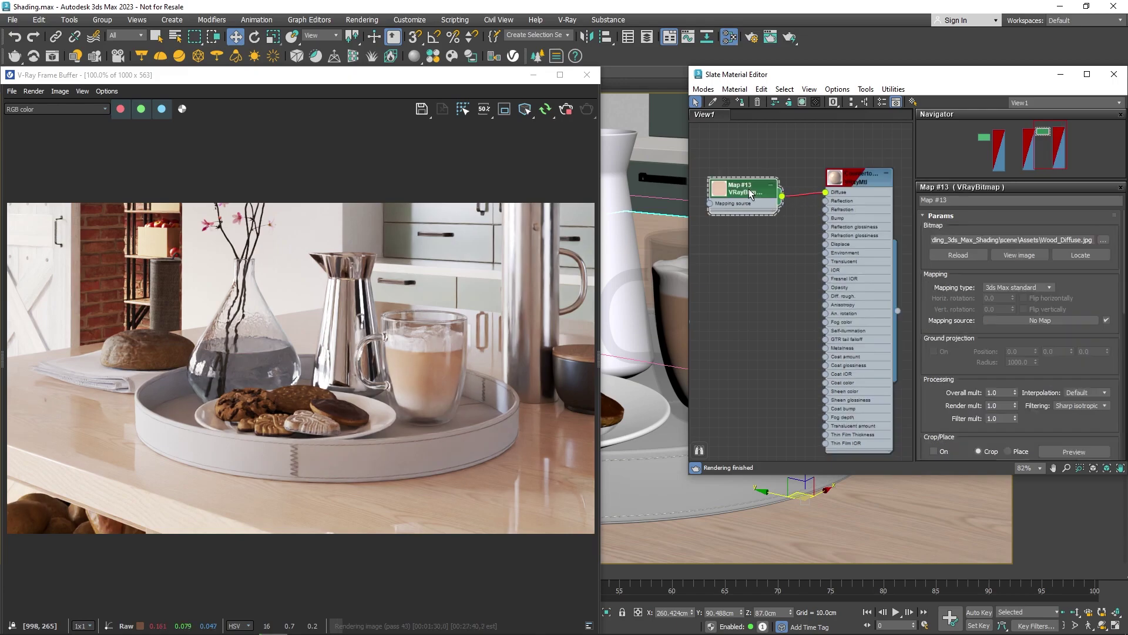
pyautogui.keyDown('shift'); pyautogui.moveTo(751, 189); pyautogui.dragTo(751, 238); pyautogui.keyUp('shift')
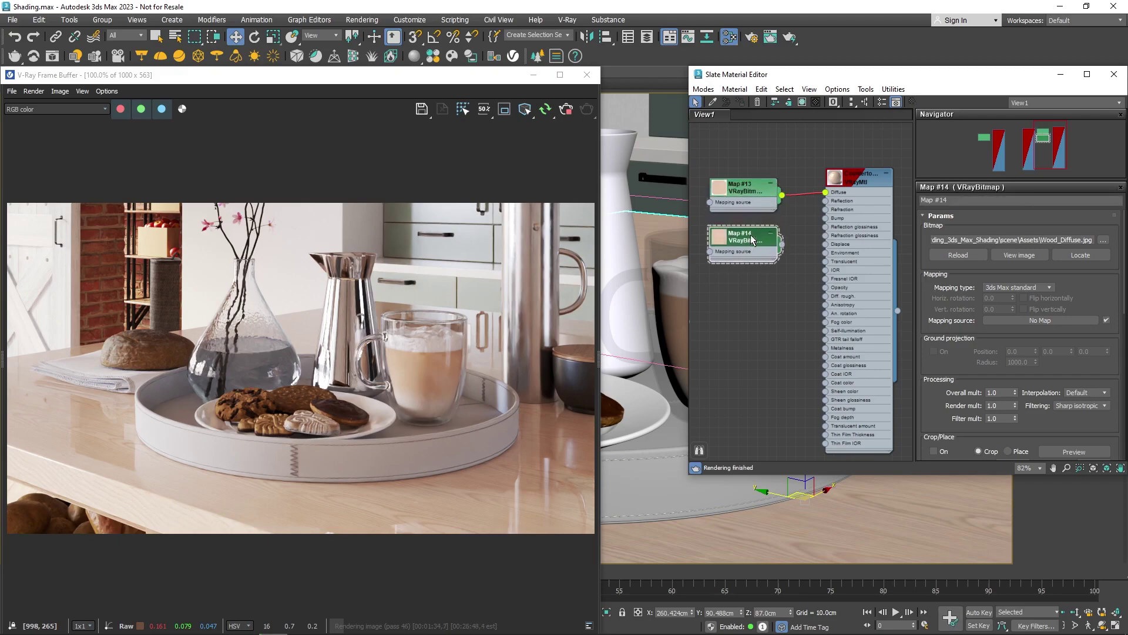
pyautogui.click(1104, 241)
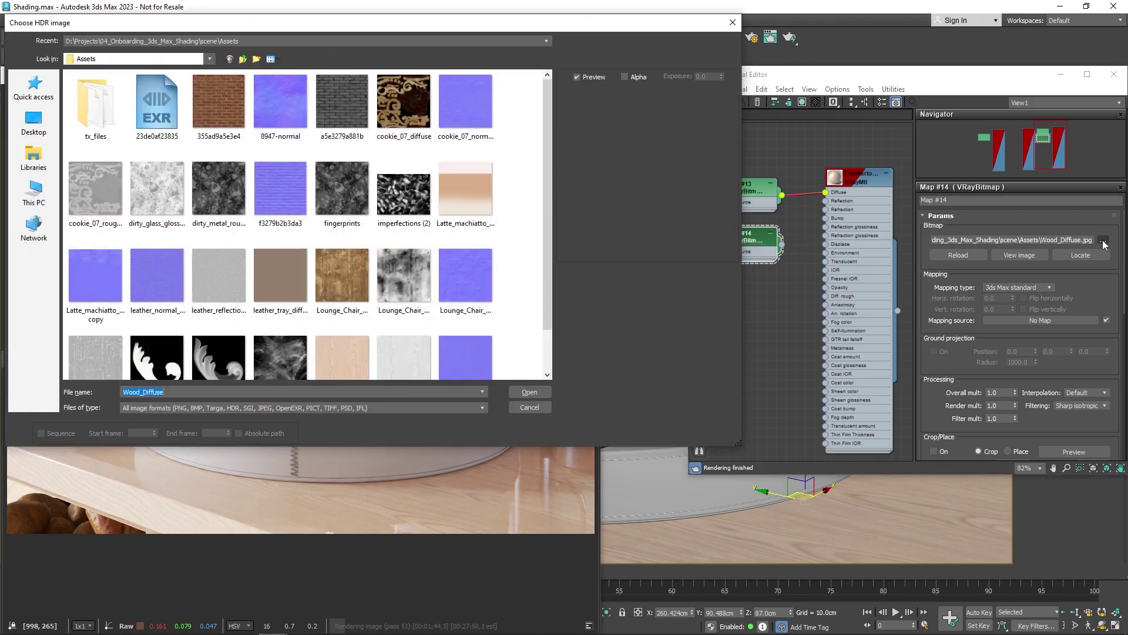
pyautogui.click(415, 348)
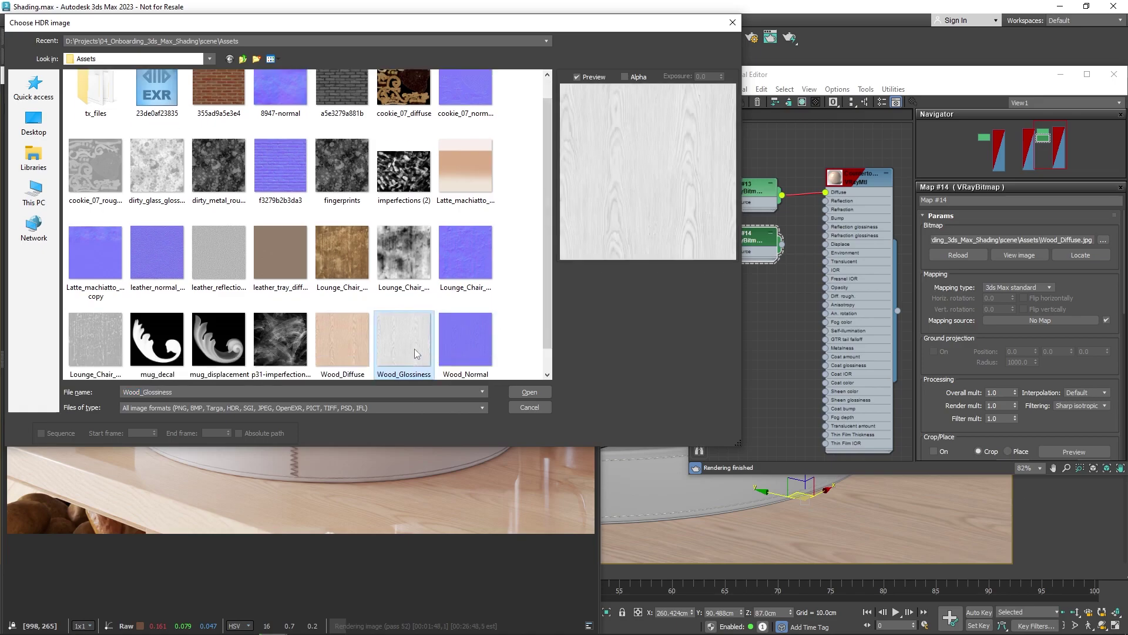
pyautogui.click(526, 392)
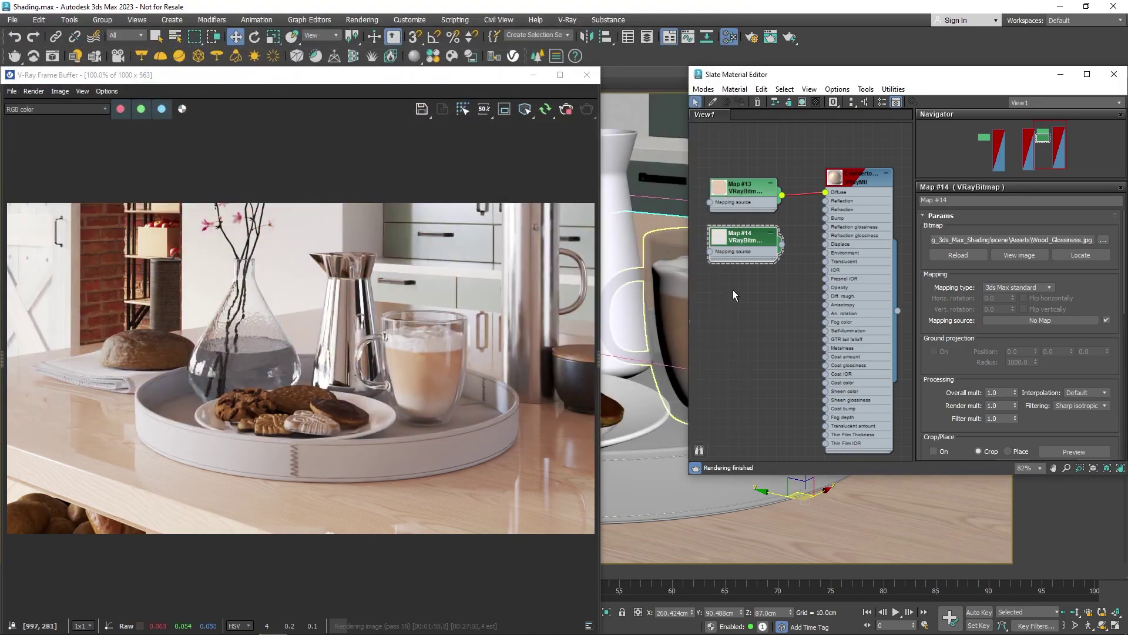
pyautogui.moveTo(782, 245); pyautogui.dragTo(826, 228)
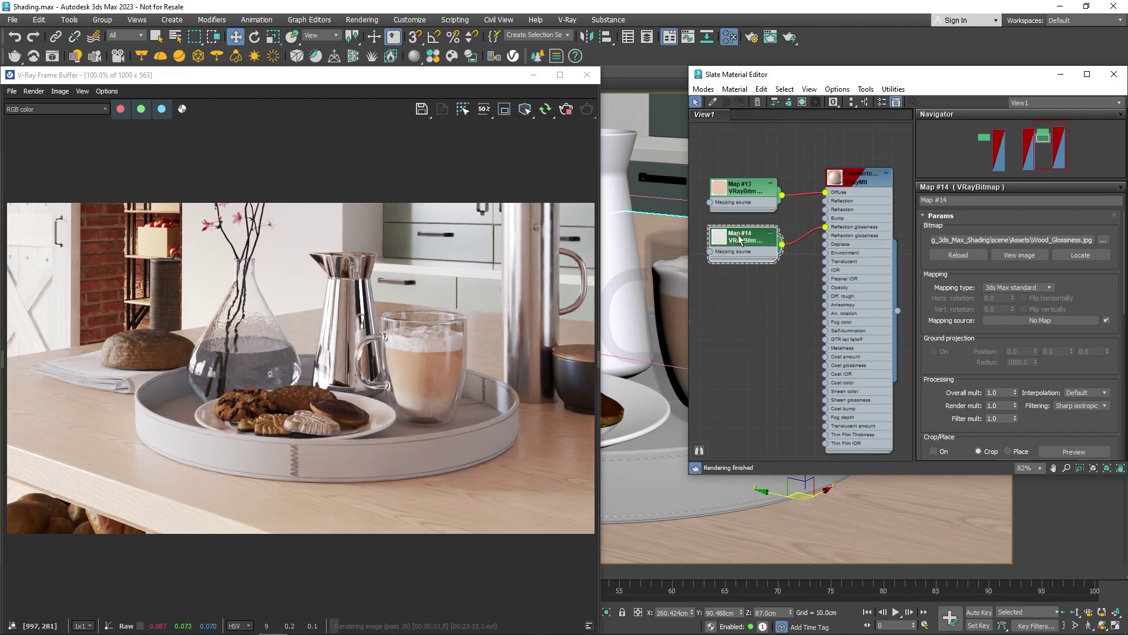
# - Clone Map #14 into Map #15 and load Wood_Normal.jpg into it
pyautogui.keyDown('shift'); pyautogui.moveTo(739, 239); pyautogui.dragTo(741, 299); pyautogui.keyUp('shift')
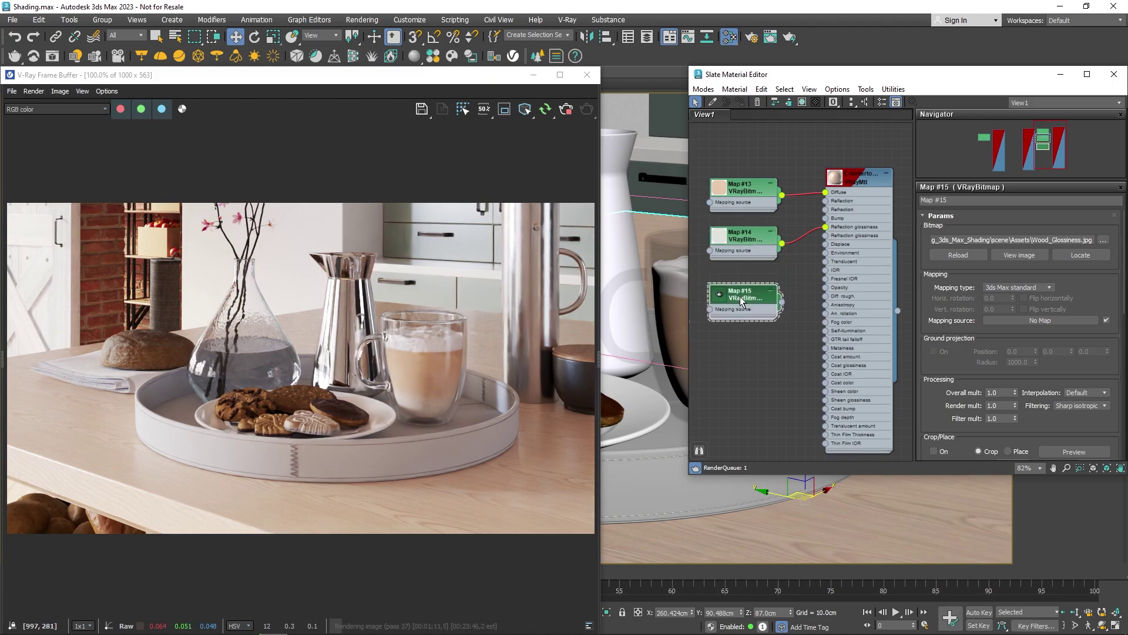
pyautogui.click(1099, 241)
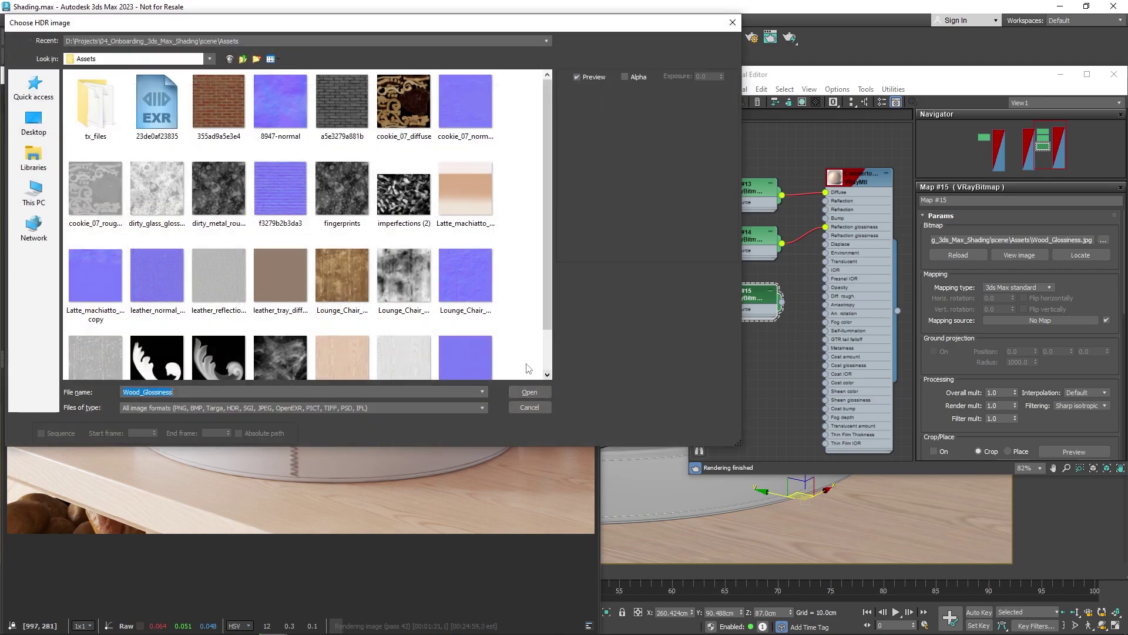
pyautogui.scroll(-1, 527, 367)
pyautogui.click(485, 332)
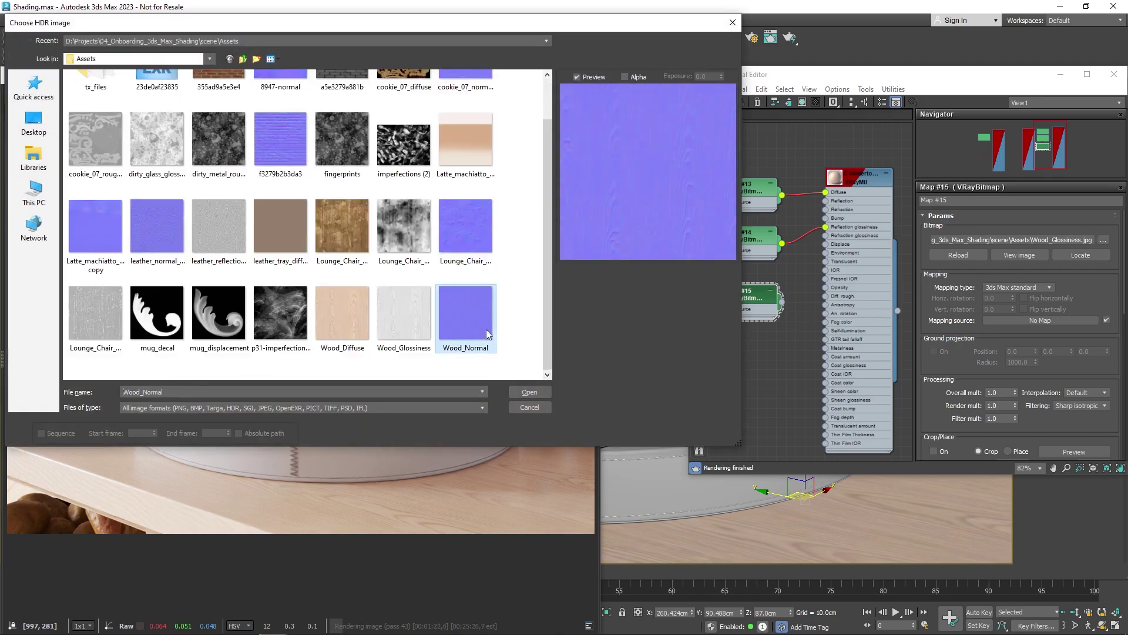
pyautogui.click(532, 391)
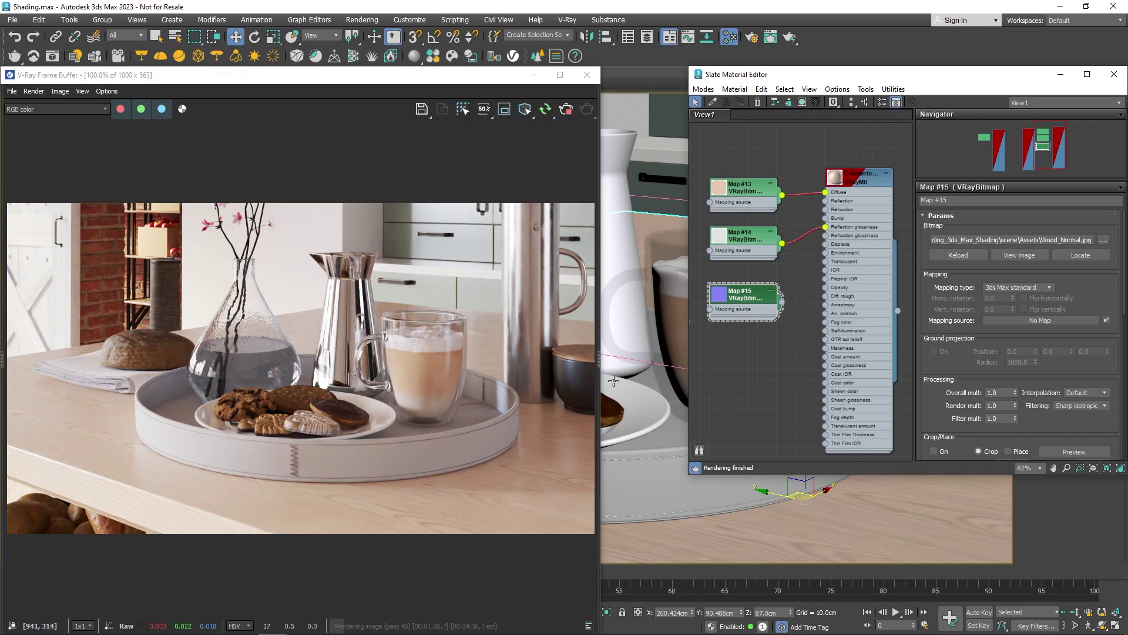
# - Create a VRayNormalMap node fed by Map #15 and place it near Countertop_Mtl
pyautogui.moveTo(746, 363); pyautogui.dragTo(789, 354, button='middle')
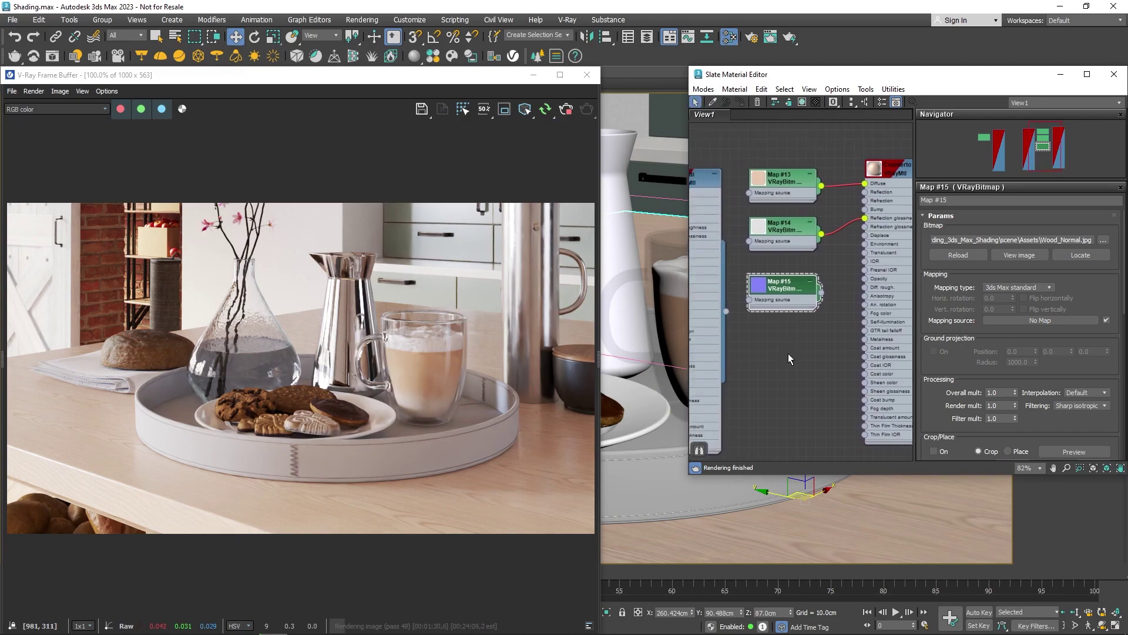
pyautogui.moveTo(883, 351); pyautogui.dragTo(902, 351)
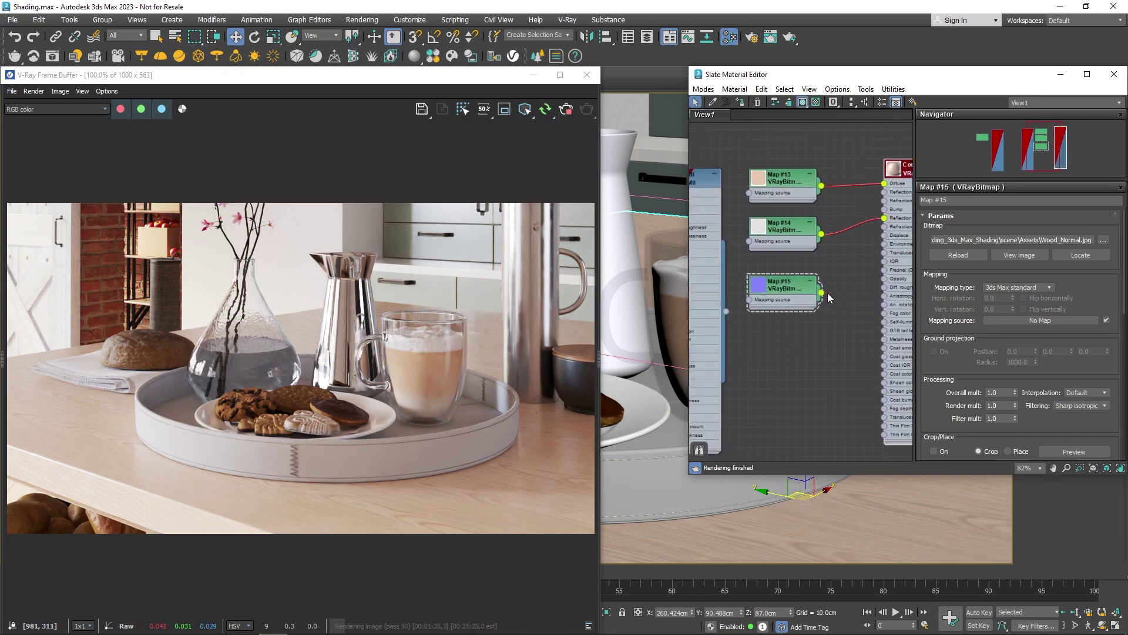
pyautogui.moveTo(822, 293); pyautogui.dragTo(834, 295)
pyautogui.moveTo(861, 314)
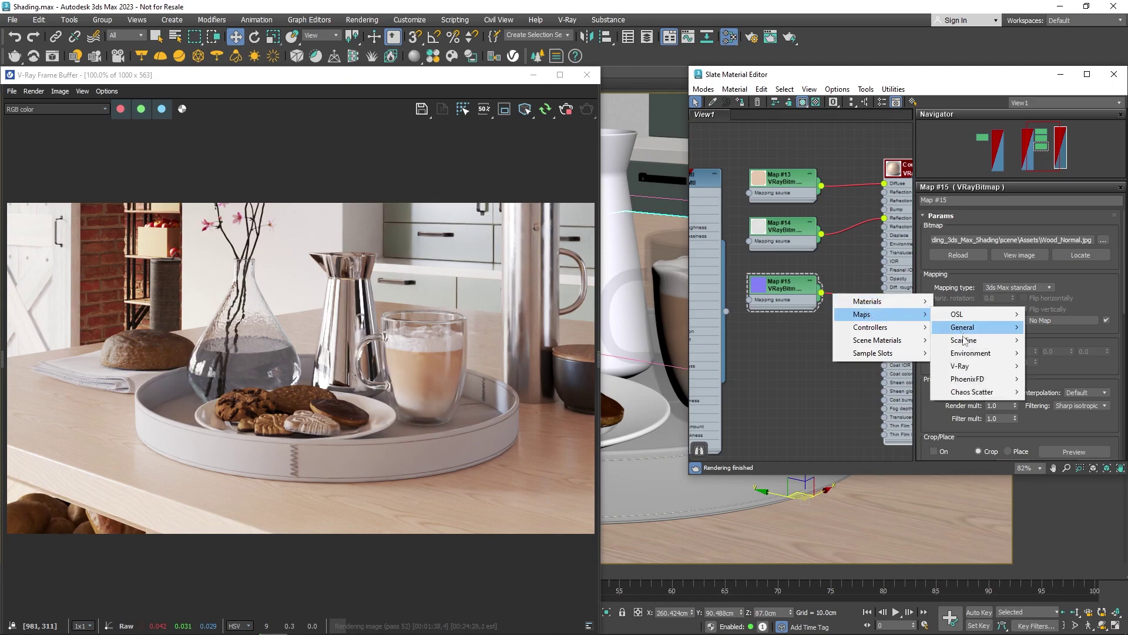
pyautogui.moveTo(977, 366)
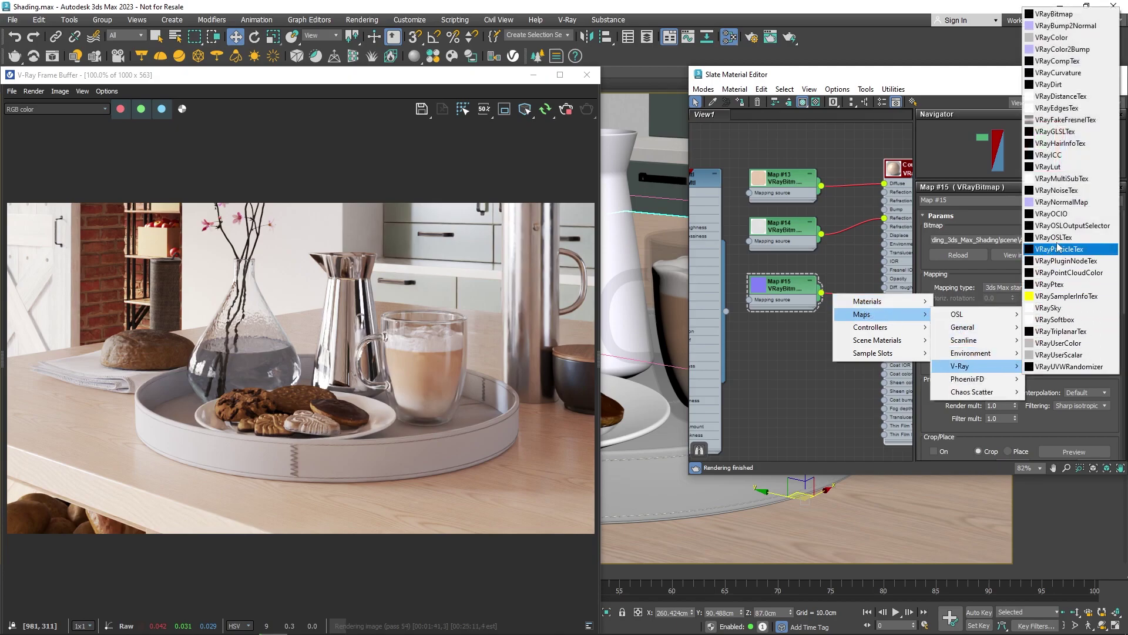
pyautogui.click(1064, 202)
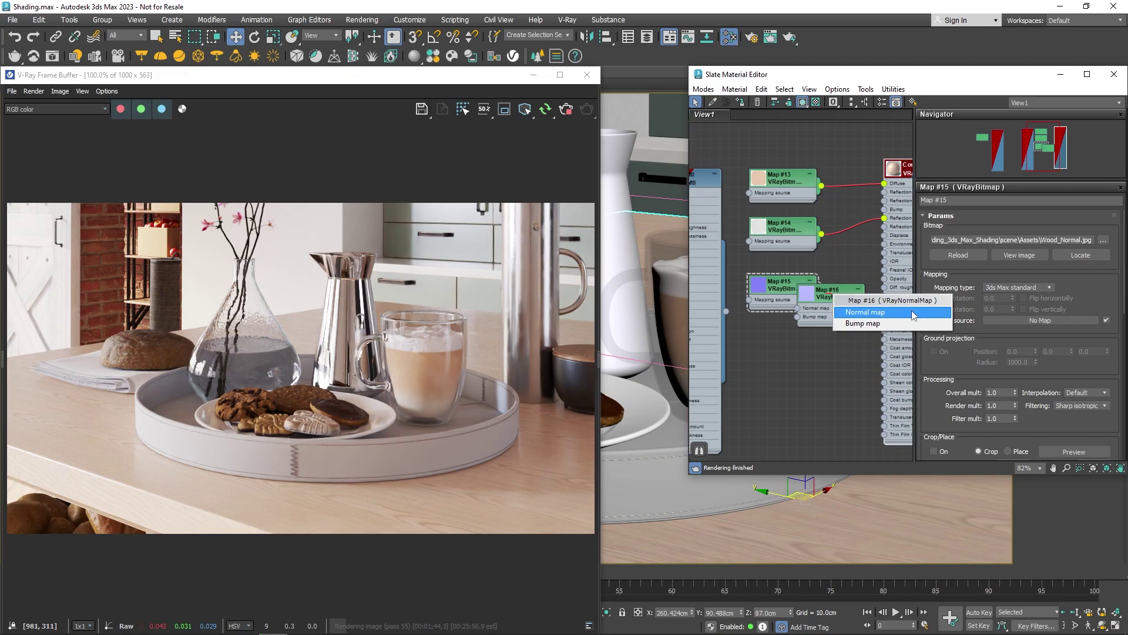
pyautogui.click(866, 313)
pyautogui.moveTo(863, 340); pyautogui.dragTo(790, 354, button='middle')
pyautogui.moveTo(790, 353); pyautogui.dragTo(830, 347)
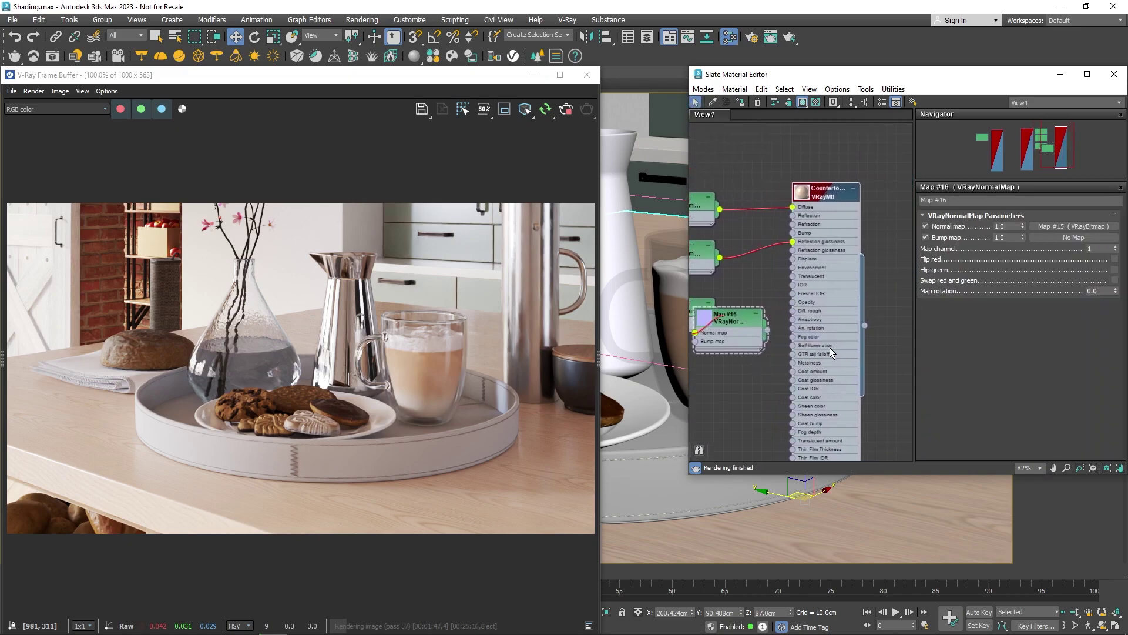
pyautogui.moveTo(747, 319); pyautogui.dragTo(821, 234)
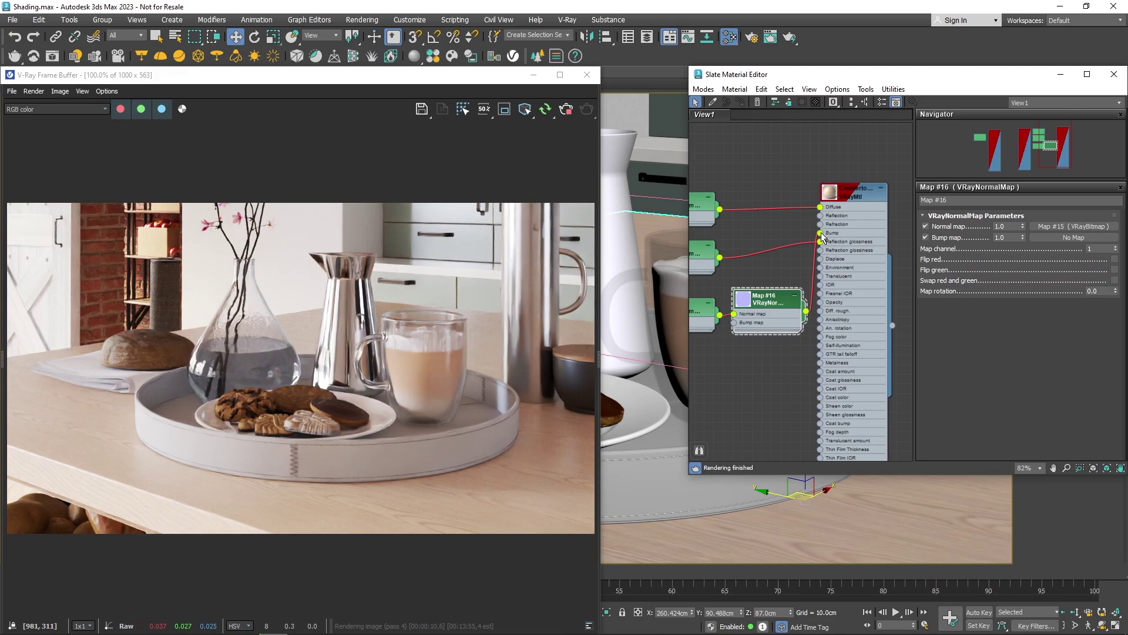
# - Set Countertop_Mtl's bump map amount to 100 and rearrange the node graph view
pyautogui.doubleClick(849, 195)
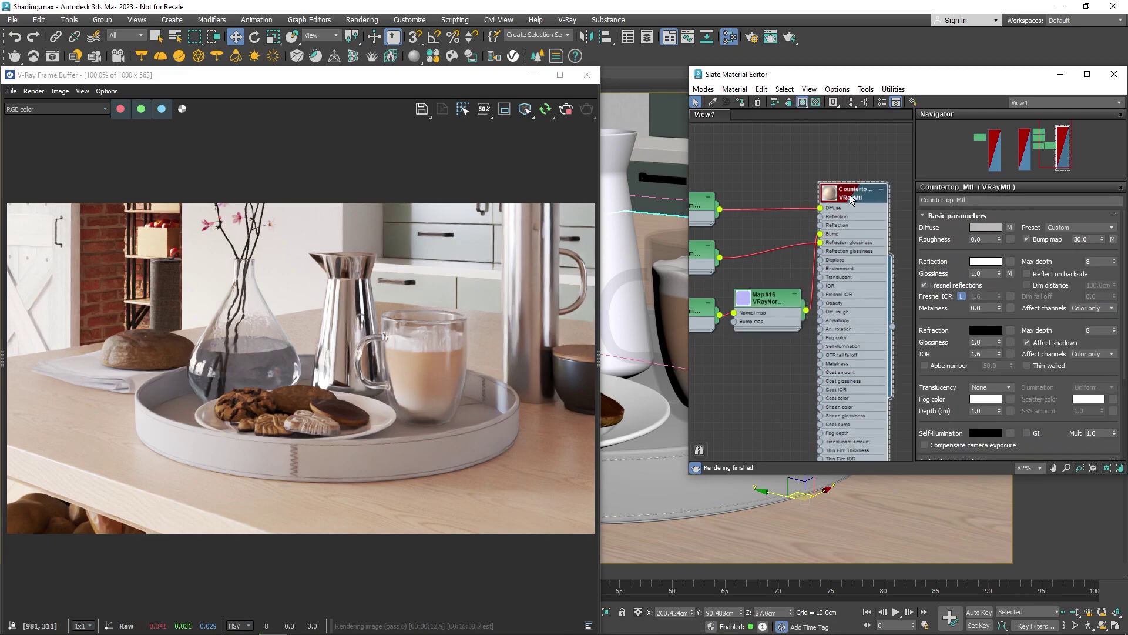
pyautogui.click(1090, 239)
pyautogui.write('100')
pyautogui.press('Return')
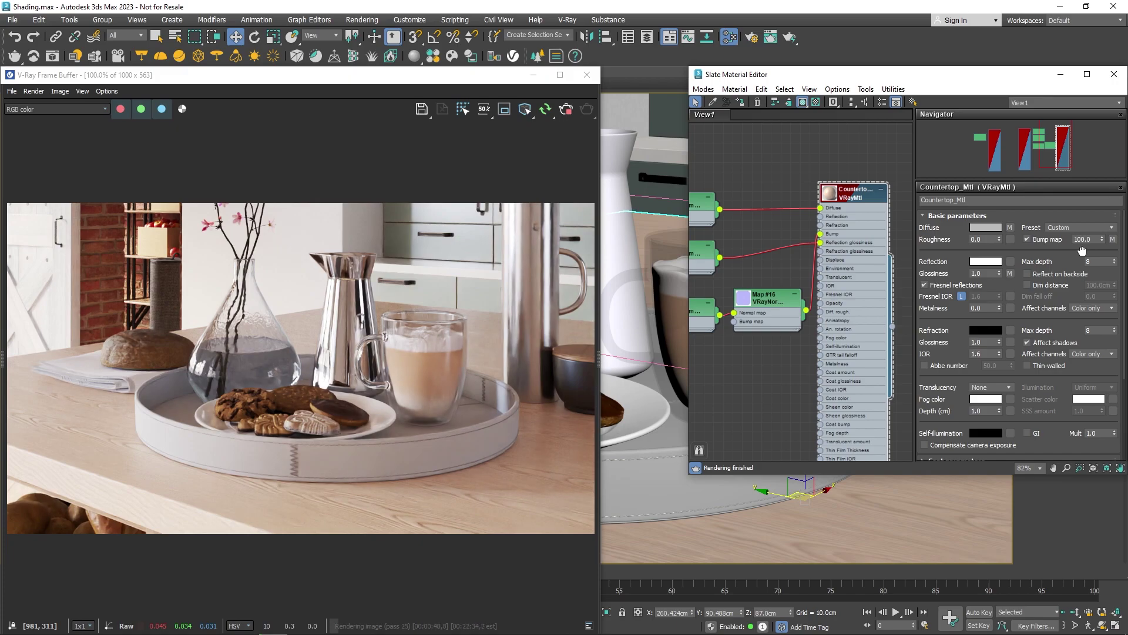
pyautogui.scroll(-5, 807, 265)
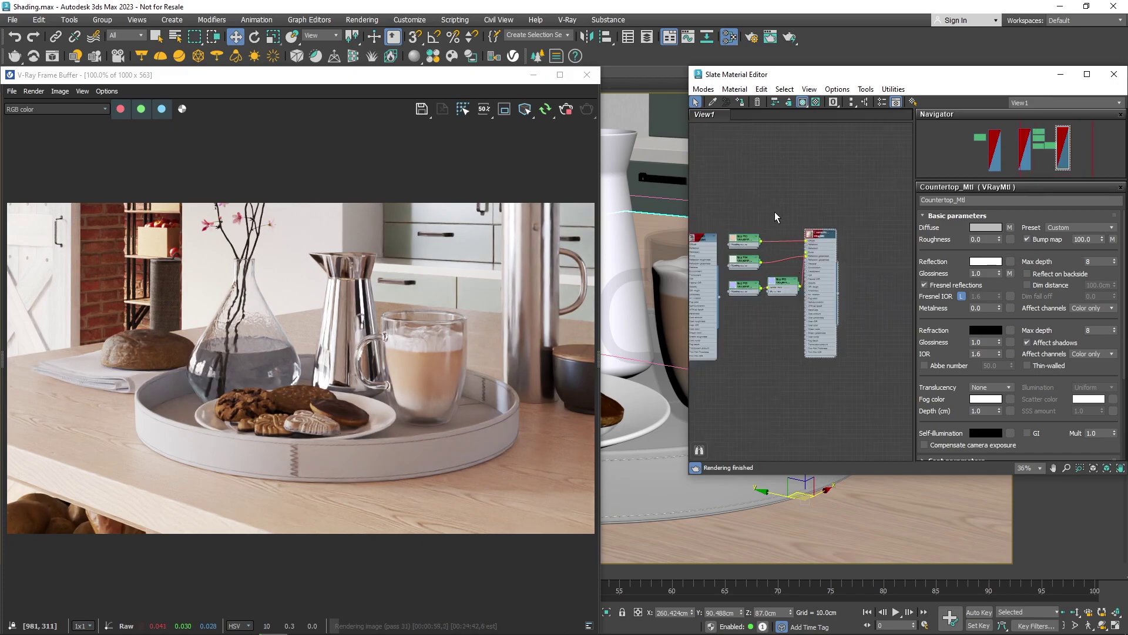
pyautogui.moveTo(775, 212); pyautogui.dragTo(821, 330, button='middle')
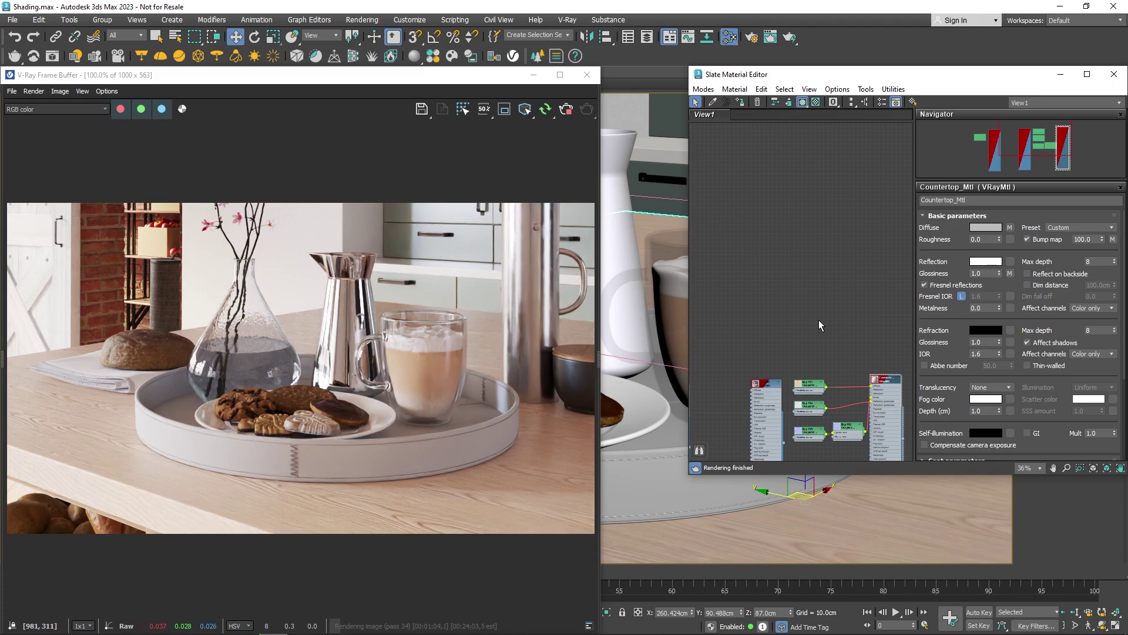
pyautogui.moveTo(767, 229); pyautogui.dragTo(773, 335, button='middle')
pyautogui.click(773, 336)
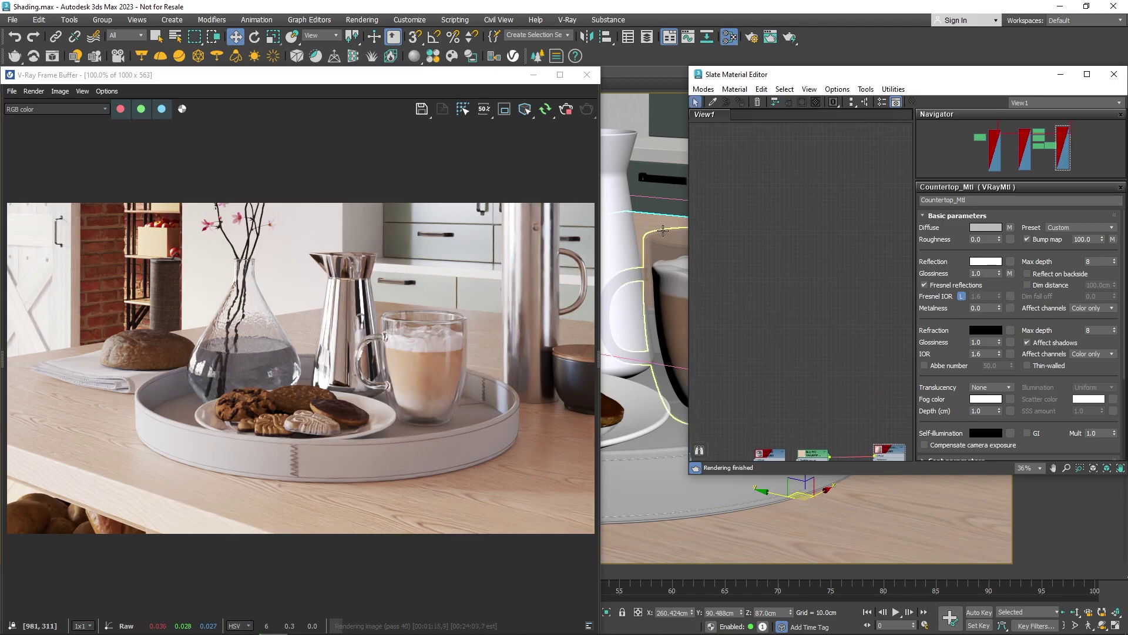
# - Browse the Chaos Cosmos materials library to the Leather category
pyautogui.click(452, 56)
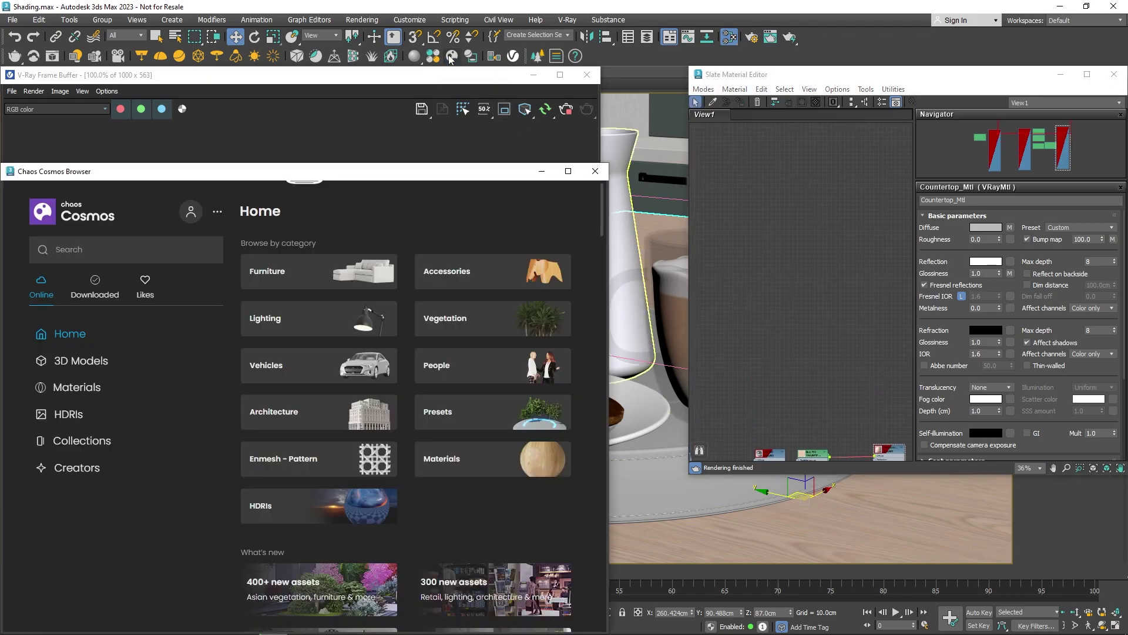
pyautogui.click(527, 457)
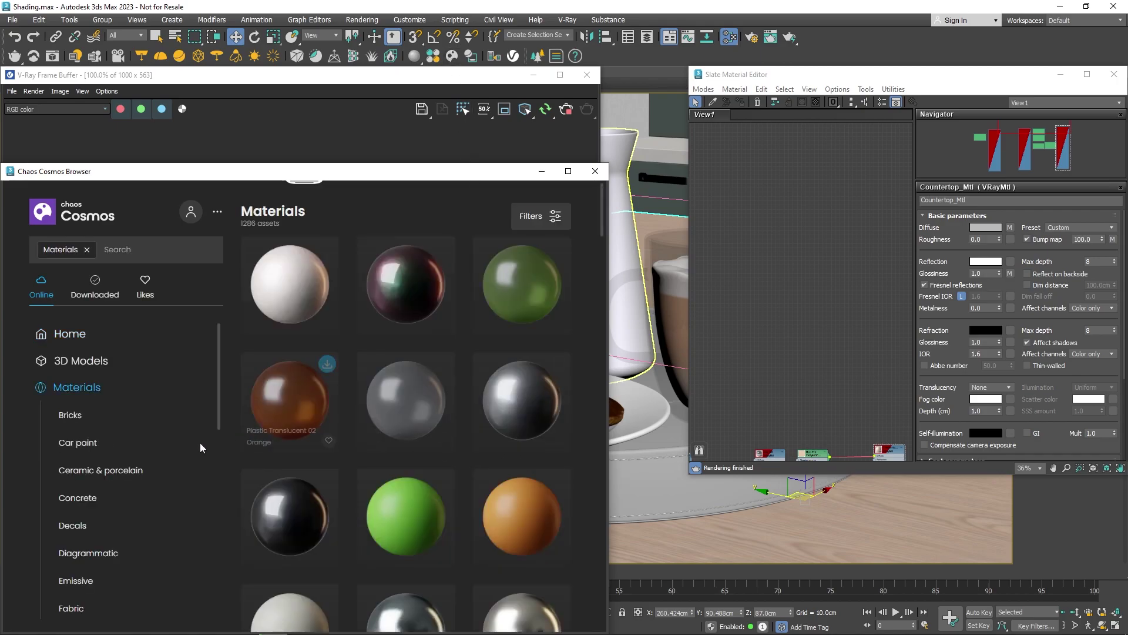
pyautogui.click(114, 498)
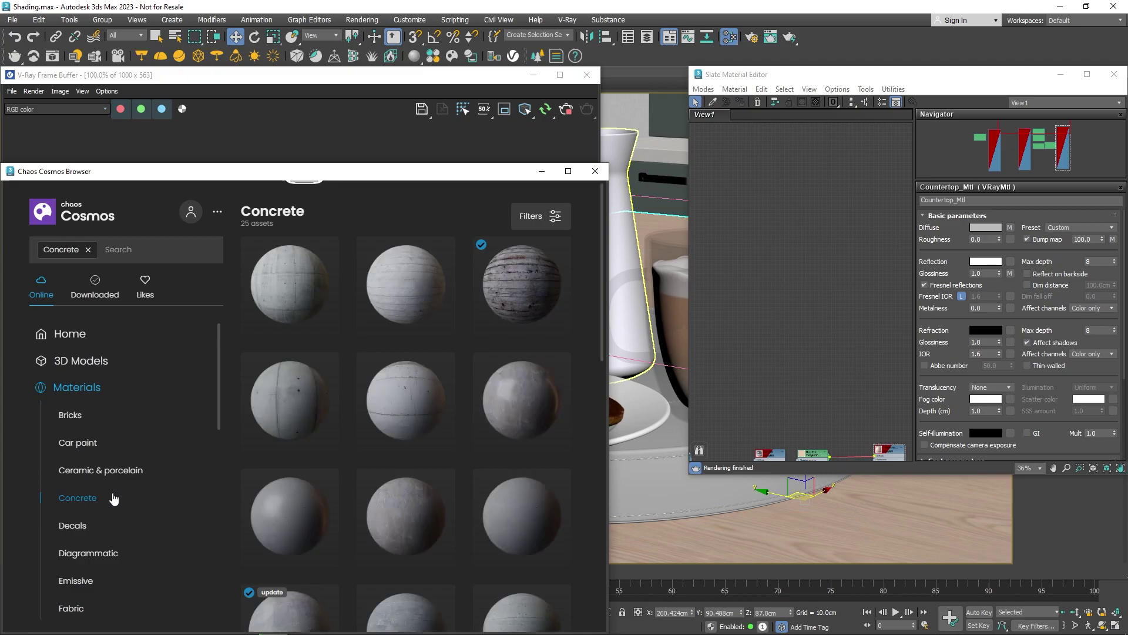
pyautogui.scroll(-2, 114, 498)
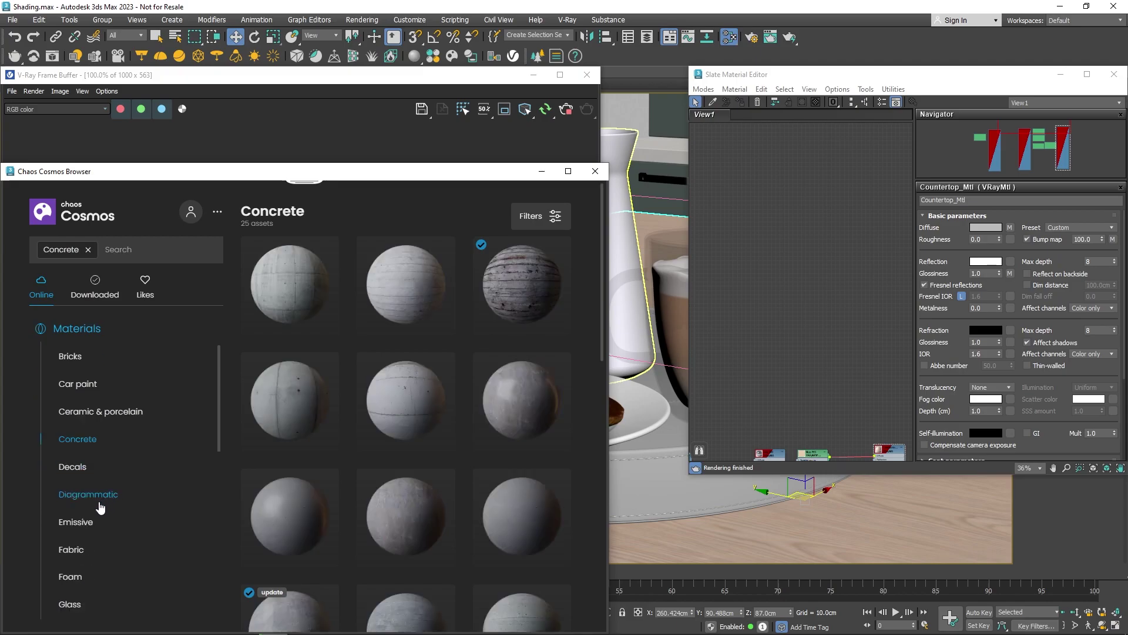
pyautogui.click(90, 550)
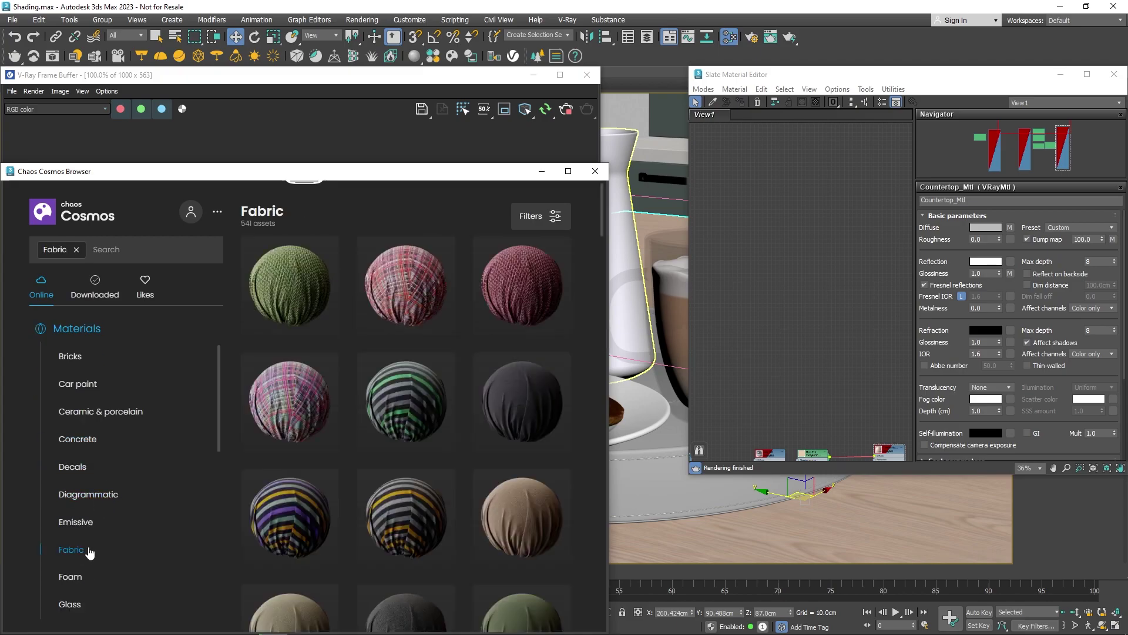
pyautogui.scroll(-1, 89, 553)
pyautogui.scroll(-1, 89, 552)
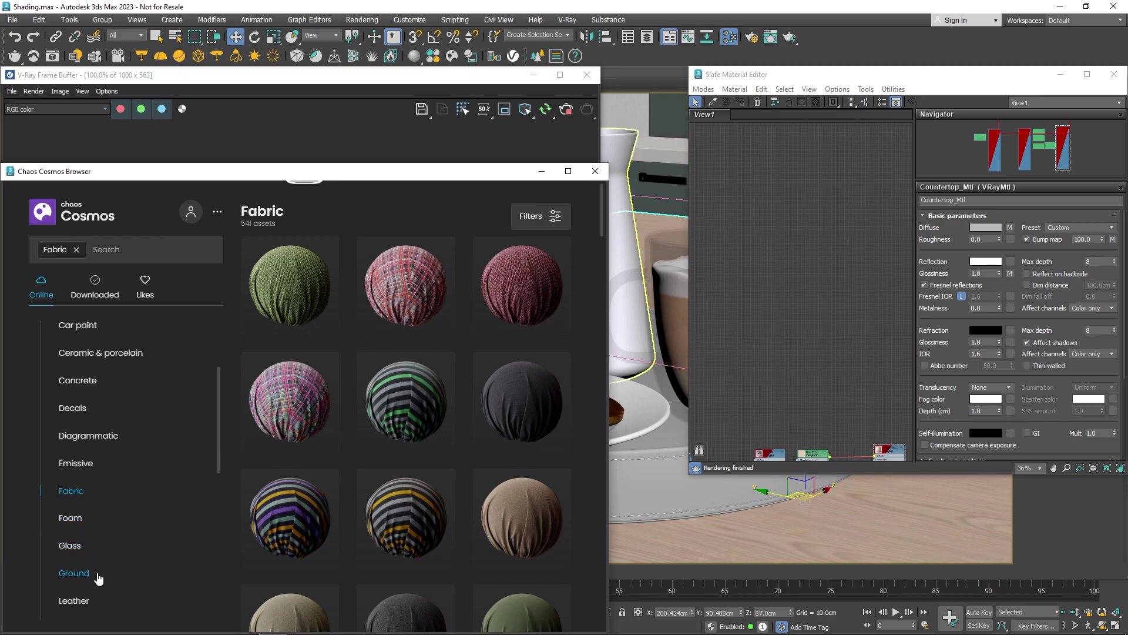
pyautogui.click(106, 603)
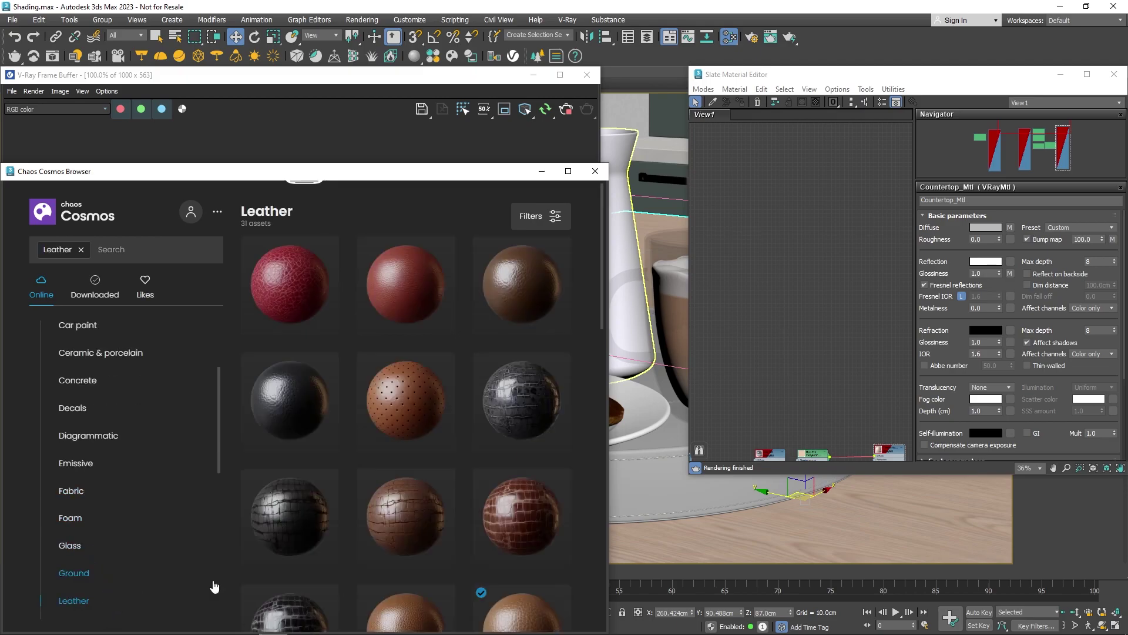
# - Drop Leather G01 Brown onto the tray in the viewport
pyautogui.scroll(-2, 587, 569)
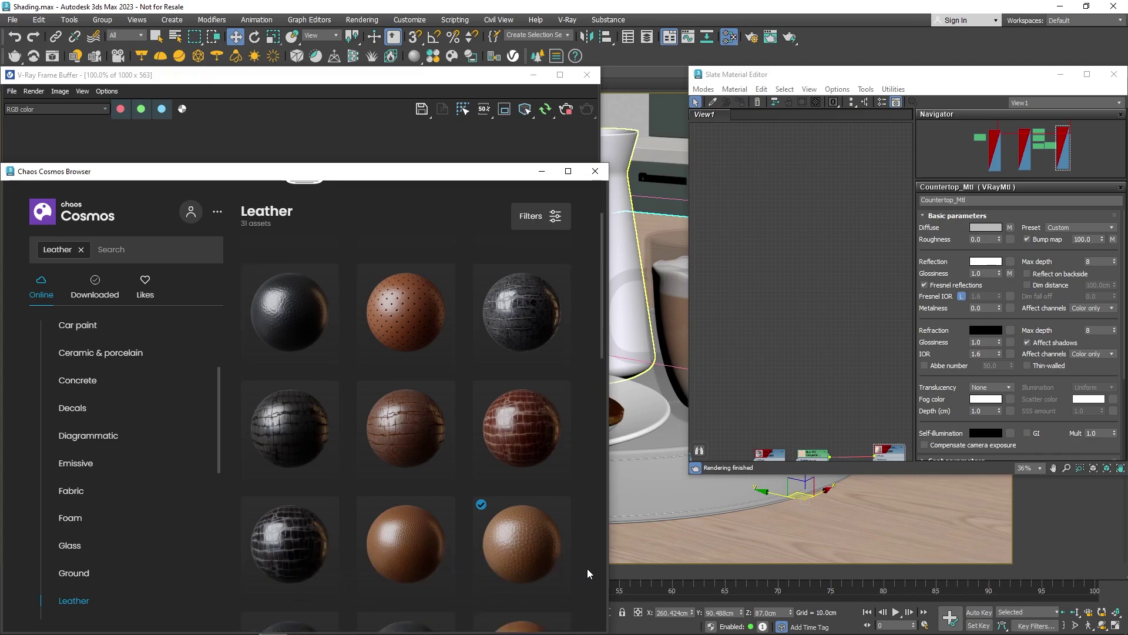
pyautogui.moveTo(536, 541)
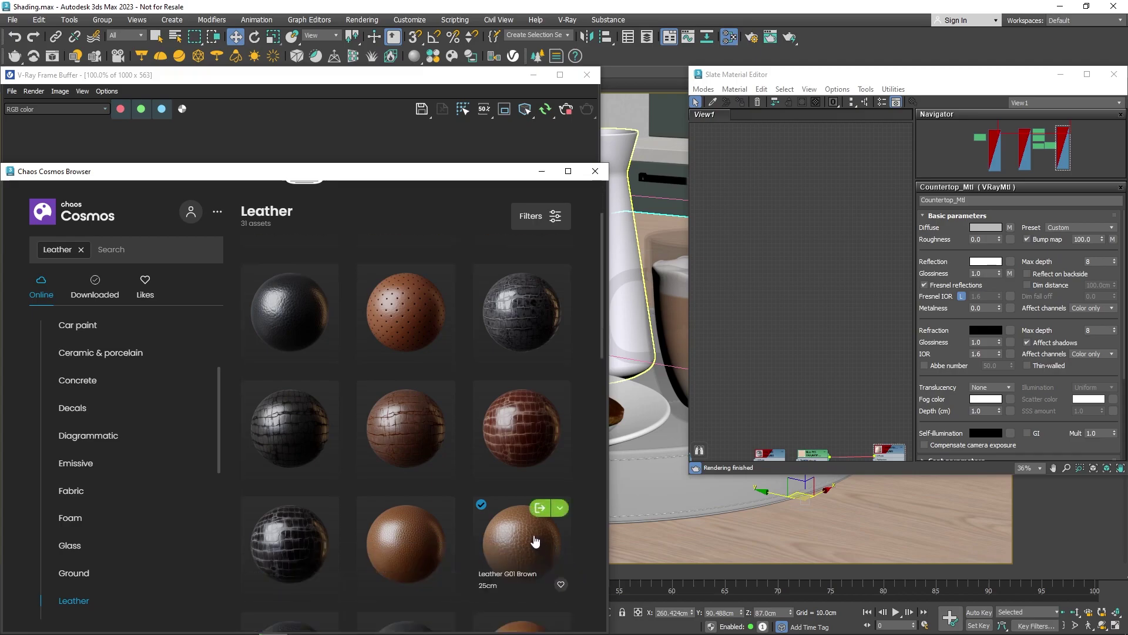
pyautogui.moveTo(532, 541); pyautogui.dragTo(641, 489)
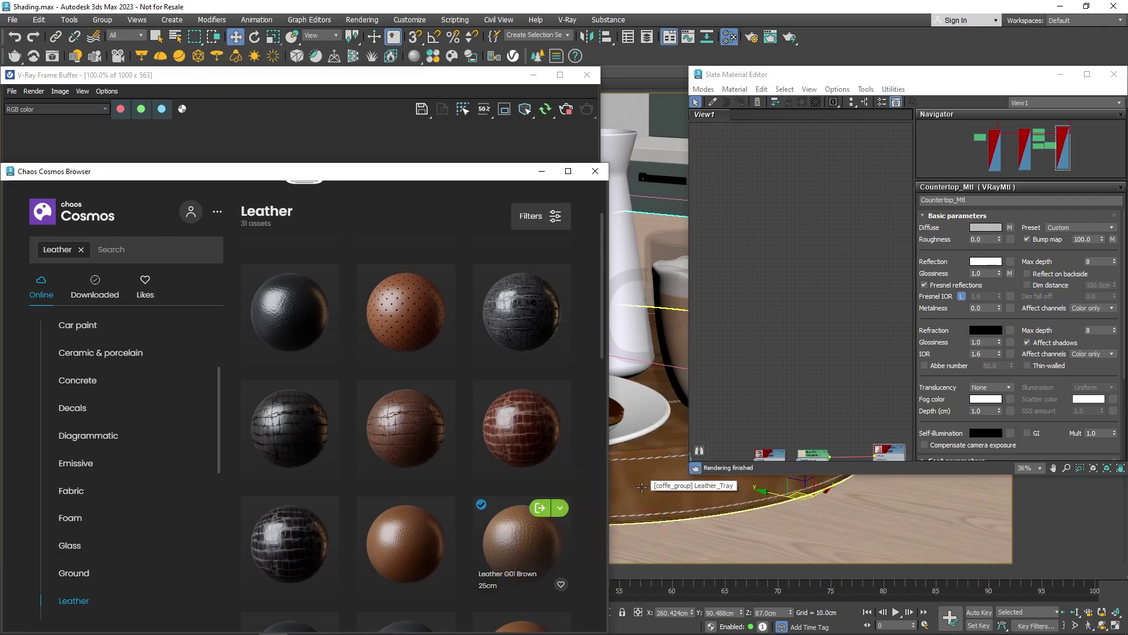
# - Pick the tray's leather material into the Slate editor, then select the white pitcher
pyautogui.click(542, 172)
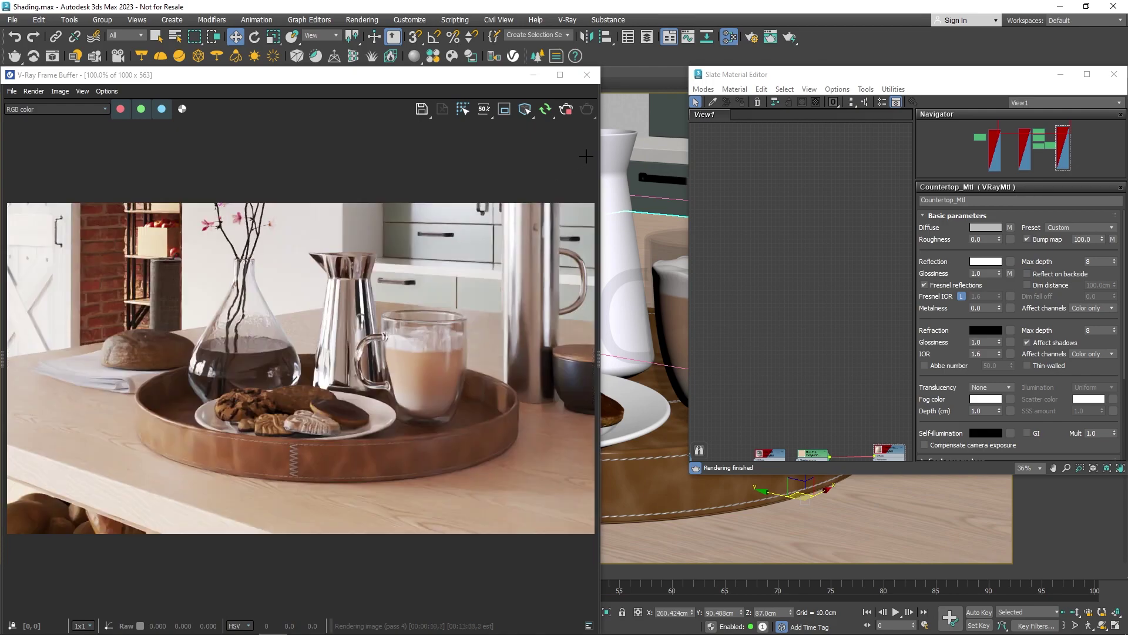
pyautogui.click(712, 102)
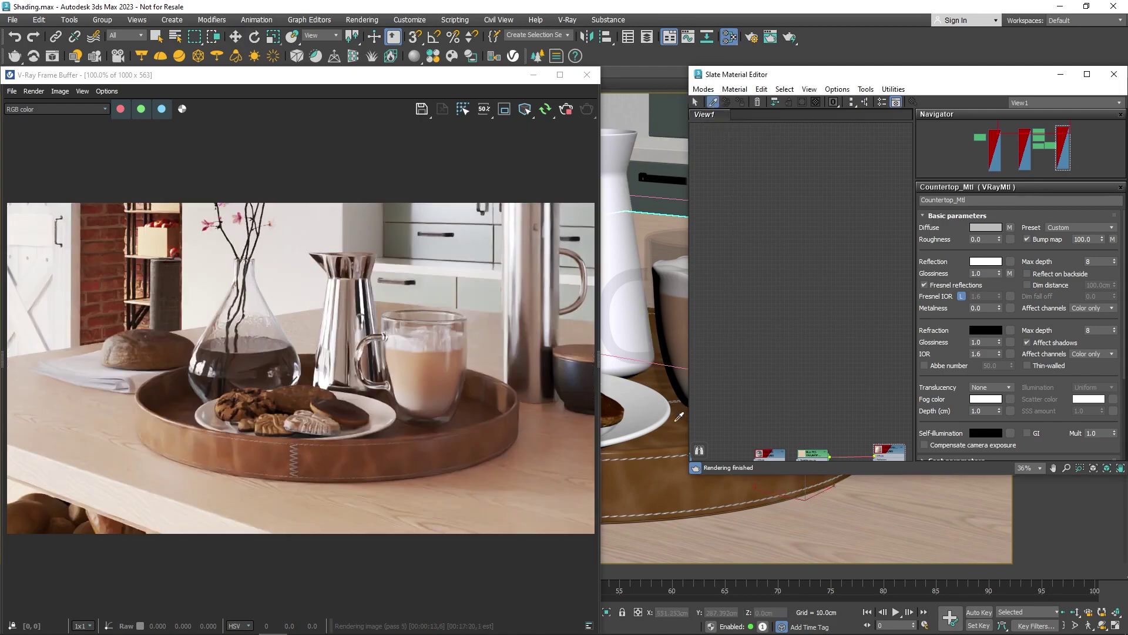
pyautogui.click(681, 464)
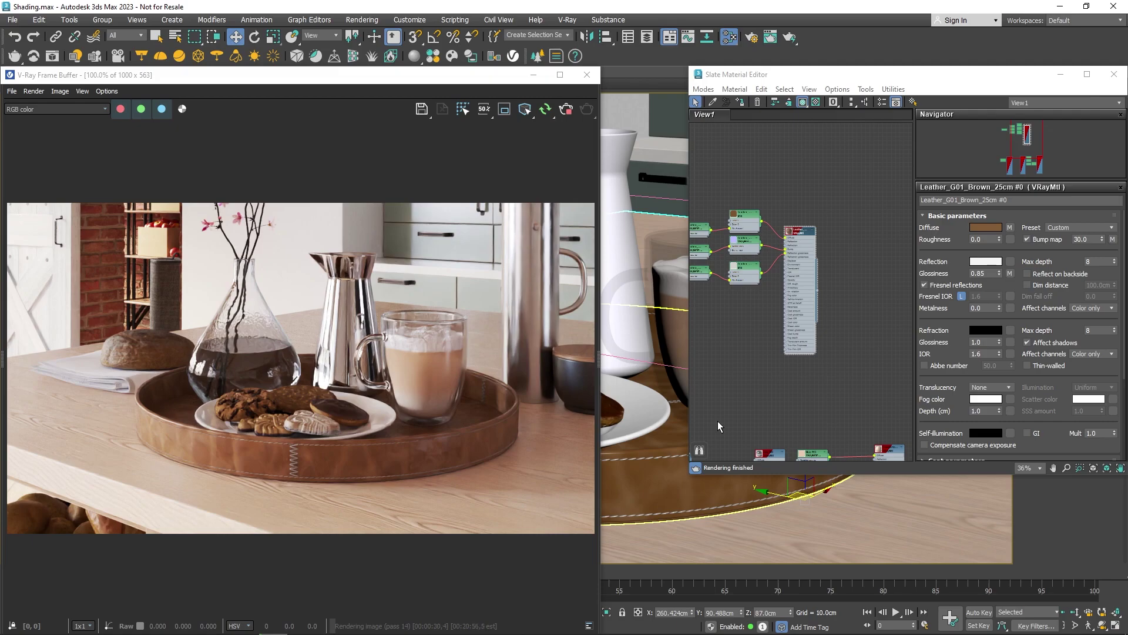
pyautogui.click(647, 311)
# - Enable Use triplanar mapping in Leather G01 Brown 25cm's Cosmos import options, then frame its maps
pyautogui.click(451, 57)
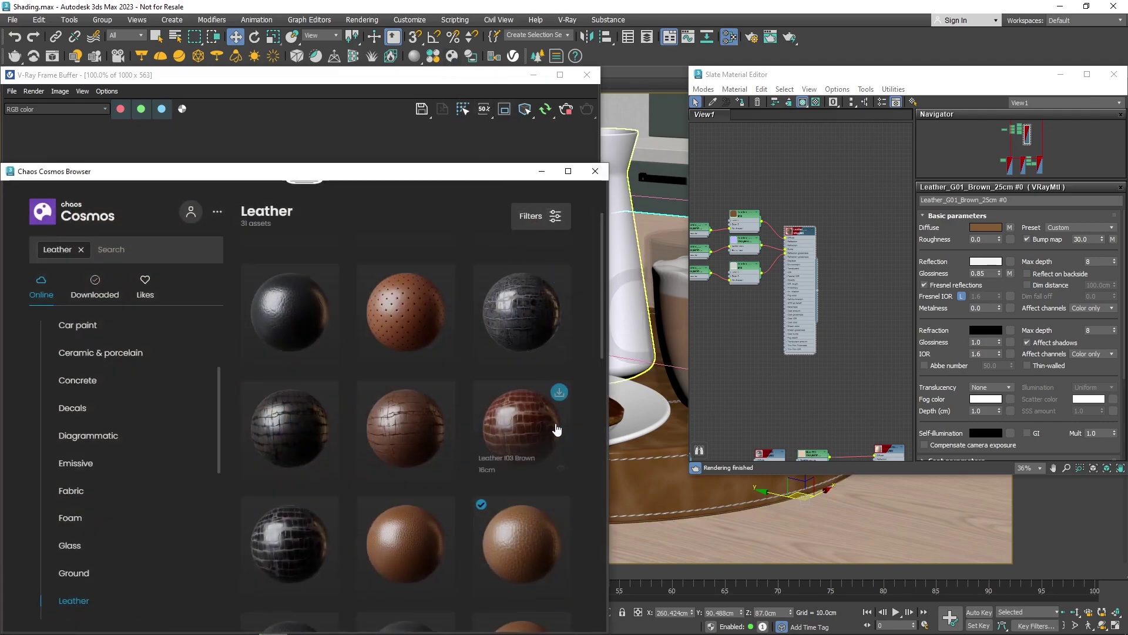
pyautogui.click(560, 509)
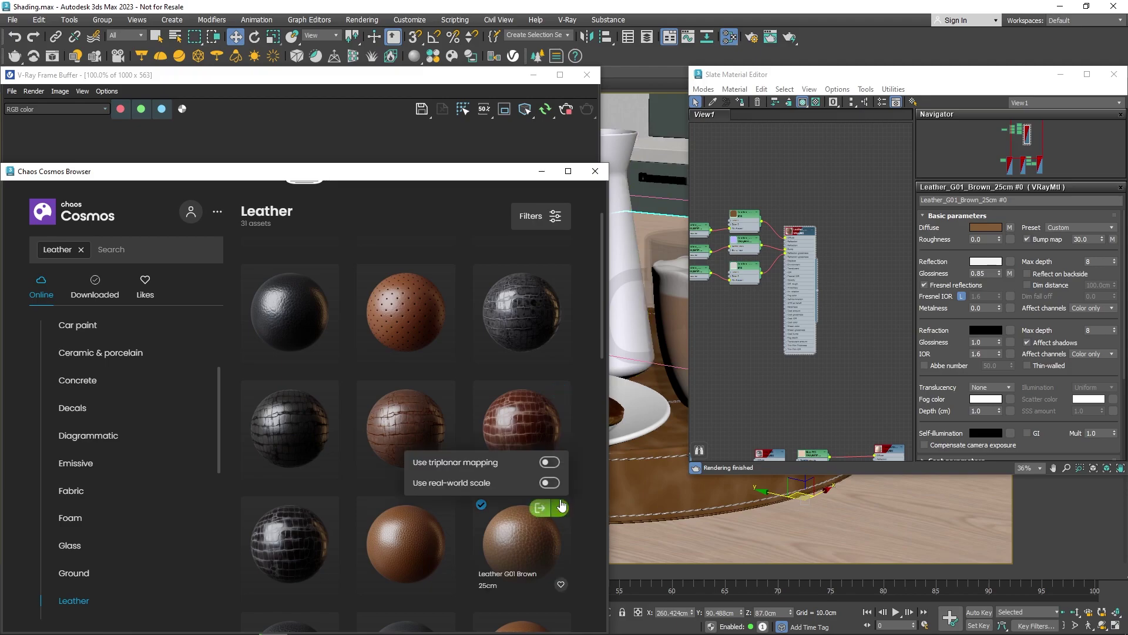
pyautogui.click(553, 464)
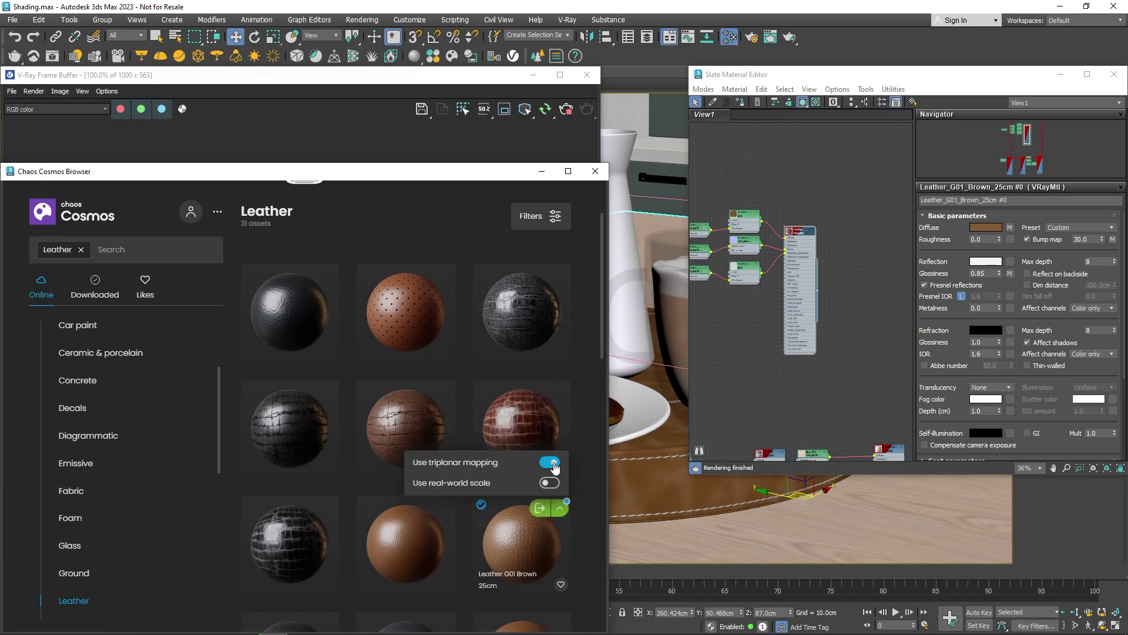
pyautogui.click(550, 462)
pyautogui.click(550, 462)
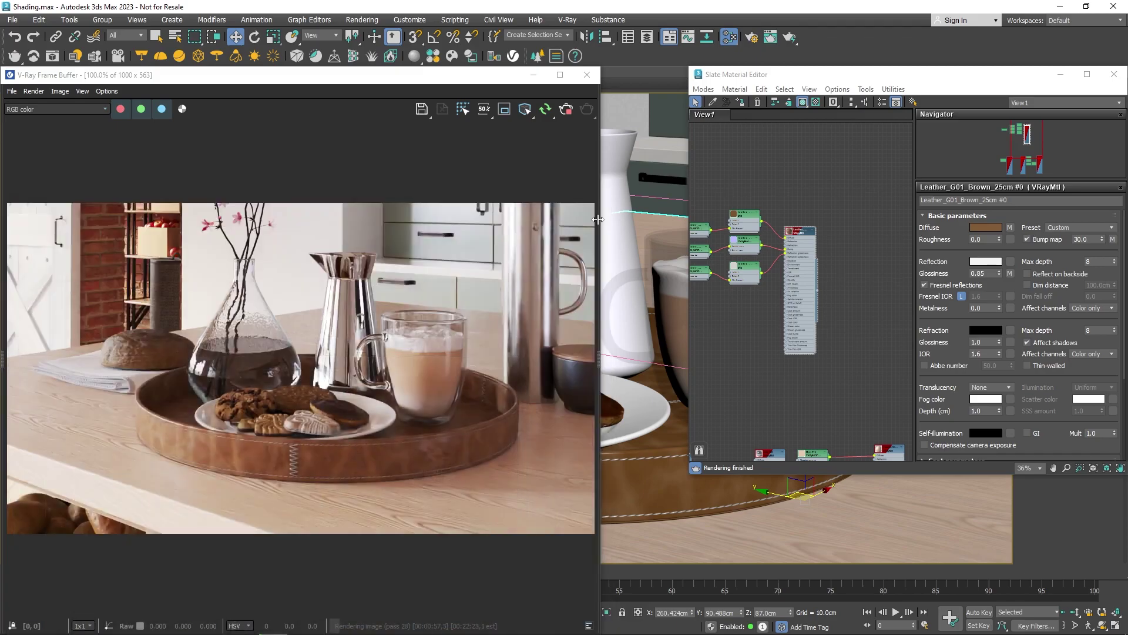
pyautogui.moveTo(725, 311); pyautogui.dragTo(807, 322, button='middle')
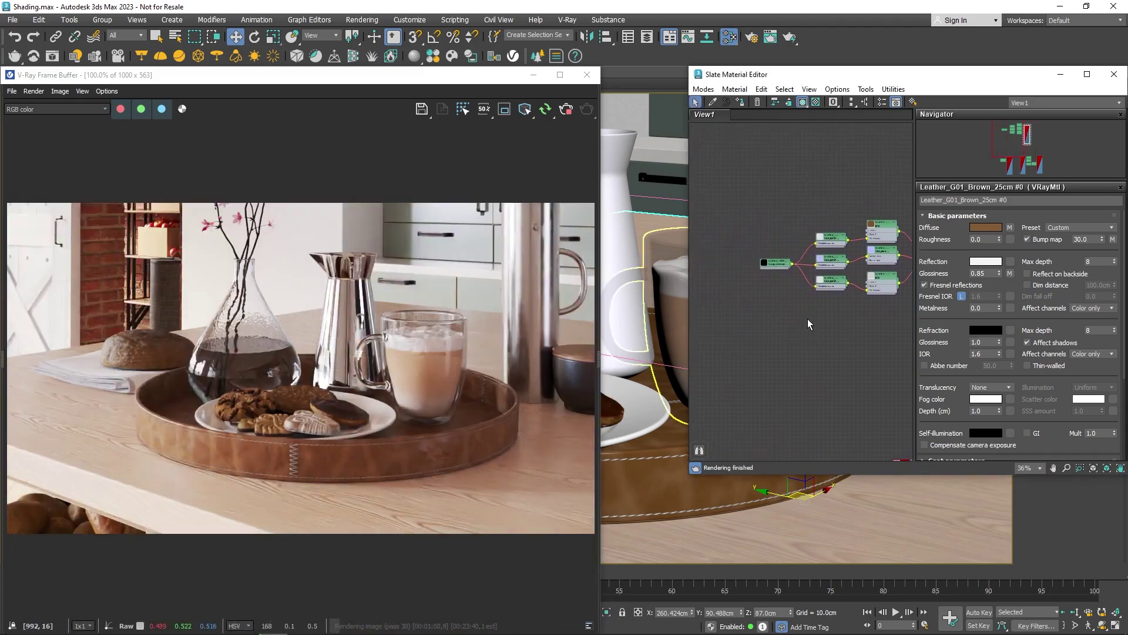
pyautogui.scroll(4, 752, 269)
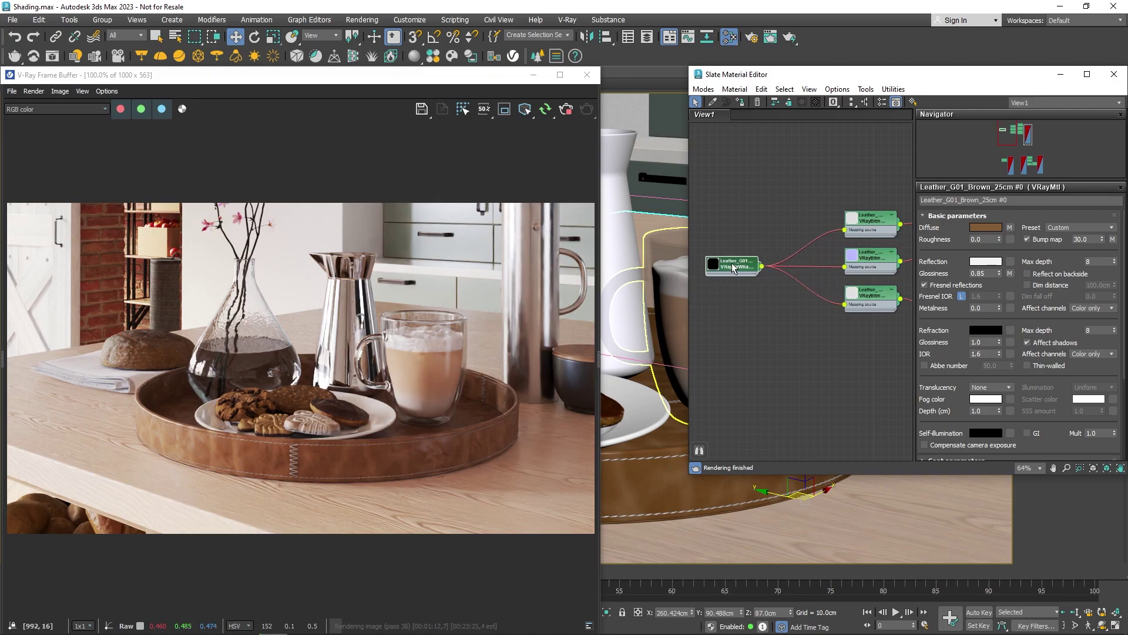
# - Add a VRayTriplanarTex map node (Map #17) to the Slate graph
pyautogui.rightClick(754, 216)
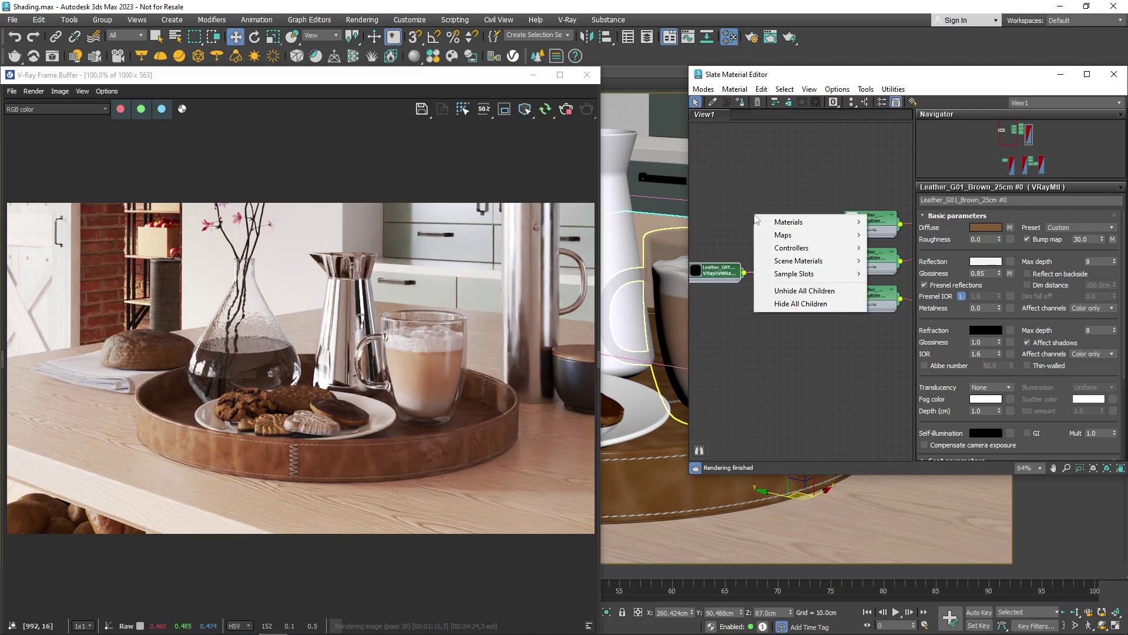
pyautogui.moveTo(822, 234)
pyautogui.moveTo(946, 292)
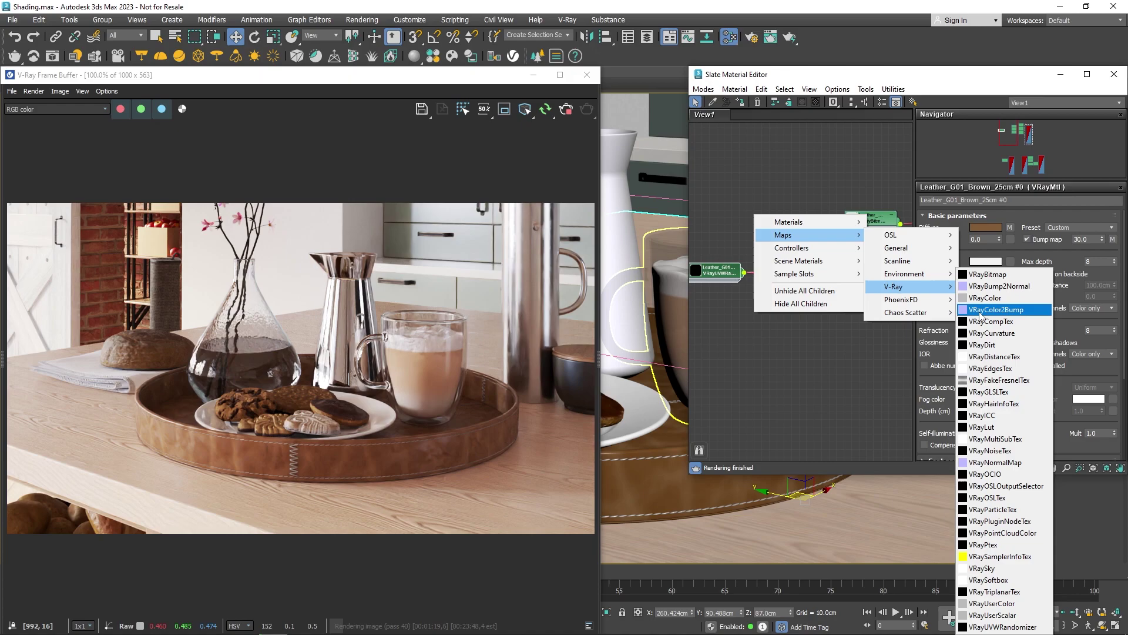
pyautogui.click(1012, 592)
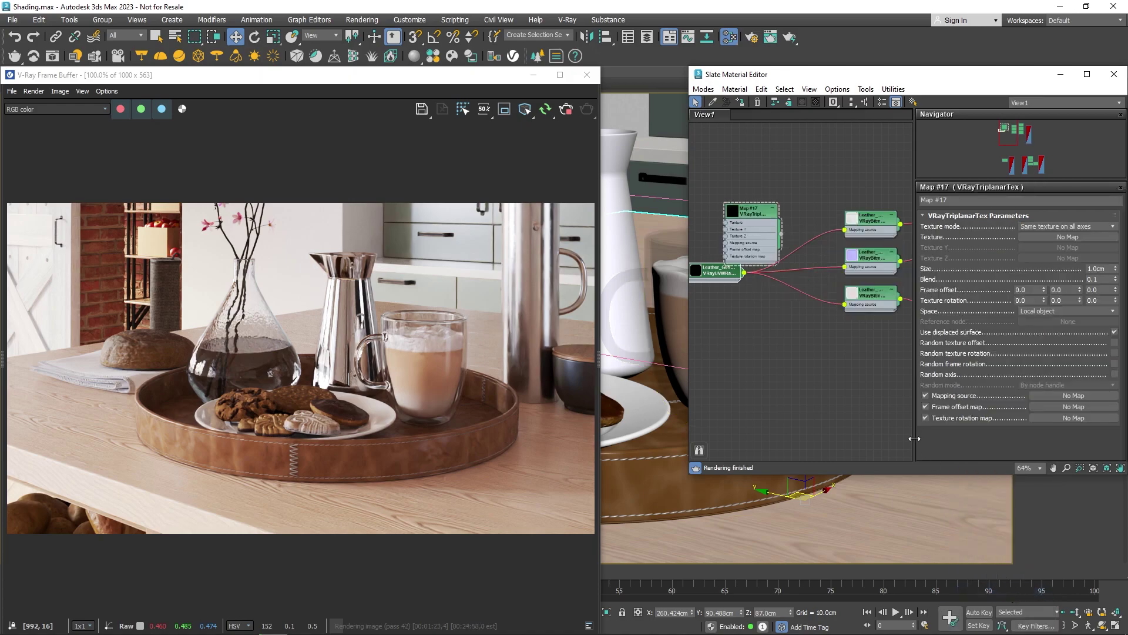
pyautogui.moveTo(754, 223)
pyautogui.mouseDown()
pyautogui.moveTo(775, 214)
pyautogui.moveTo(771, 230)
pyautogui.mouseUp()
pyautogui.scroll(3, 787, 203)
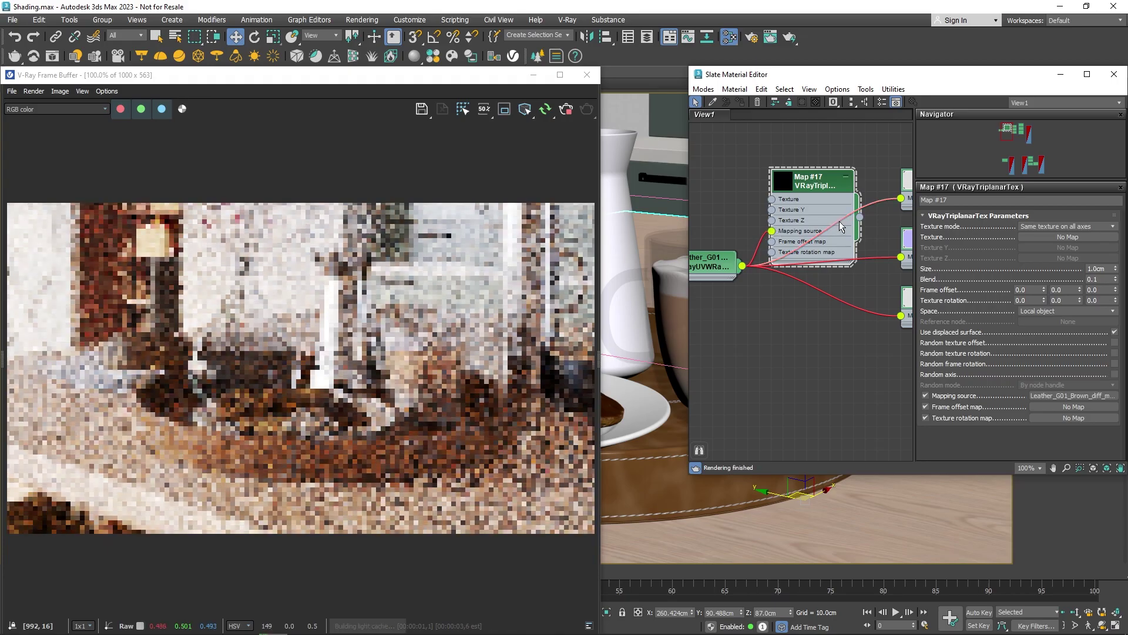
# - Wire Map #17 into both leather bitmaps' mapping source and set its size to 15.0cm
pyautogui.moveTo(860, 217); pyautogui.dragTo(901, 257)
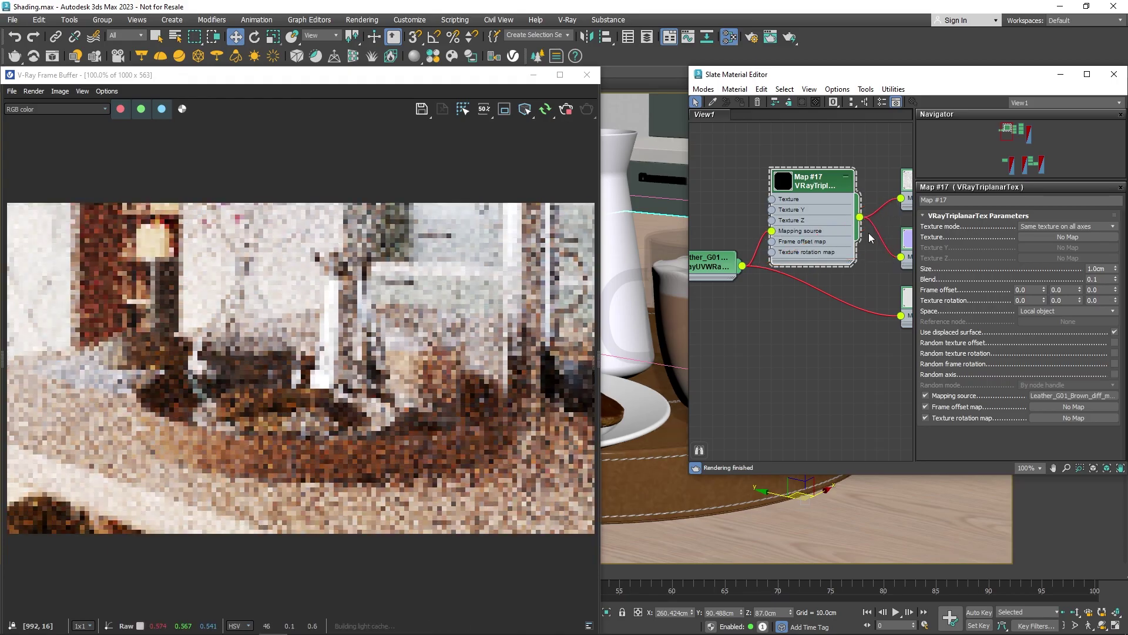
pyautogui.moveTo(871, 316); pyautogui.dragTo(830, 217)
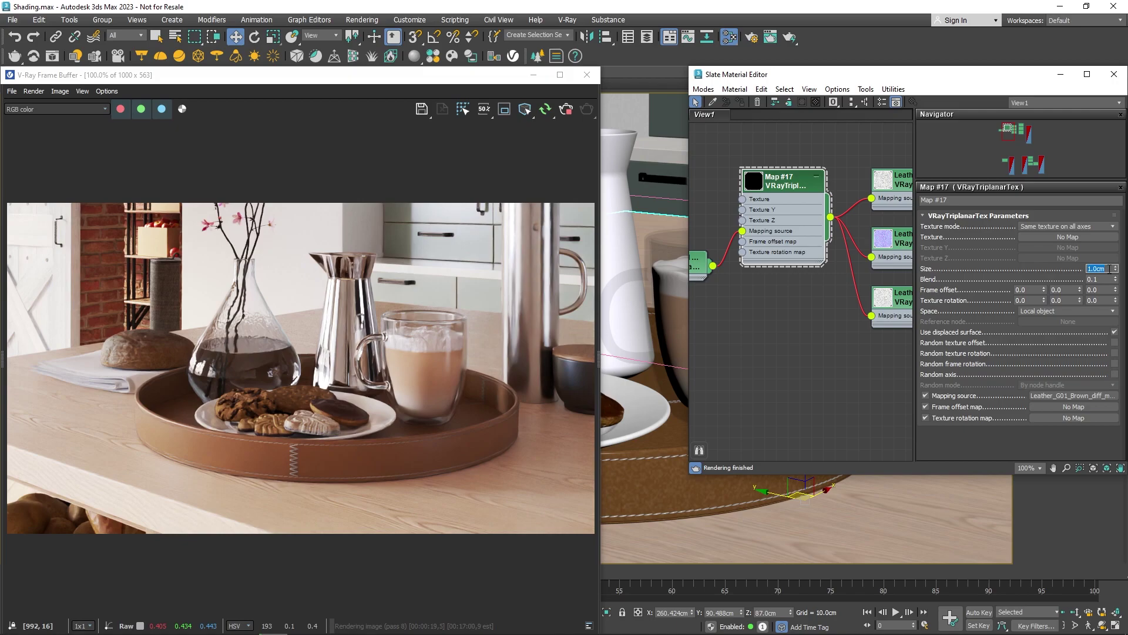
pyautogui.press('Return')
# - Apply the Chaos Cosmos Stone material Marble Beige 23-86 150cm to the countertop
pyautogui.click(1073, 137)
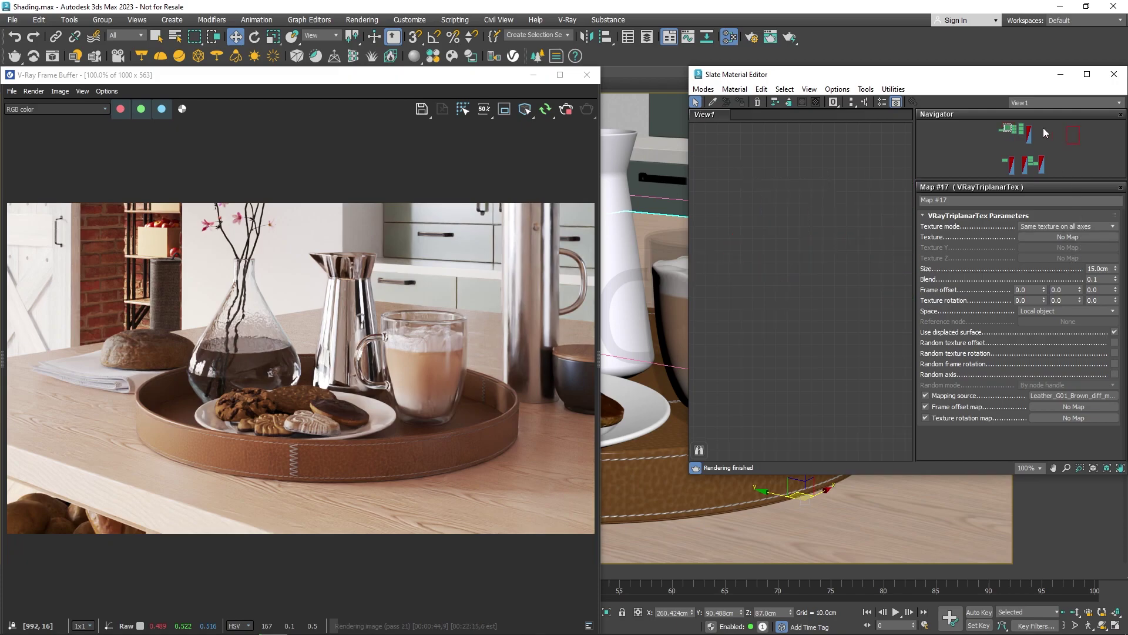
pyautogui.click(451, 56)
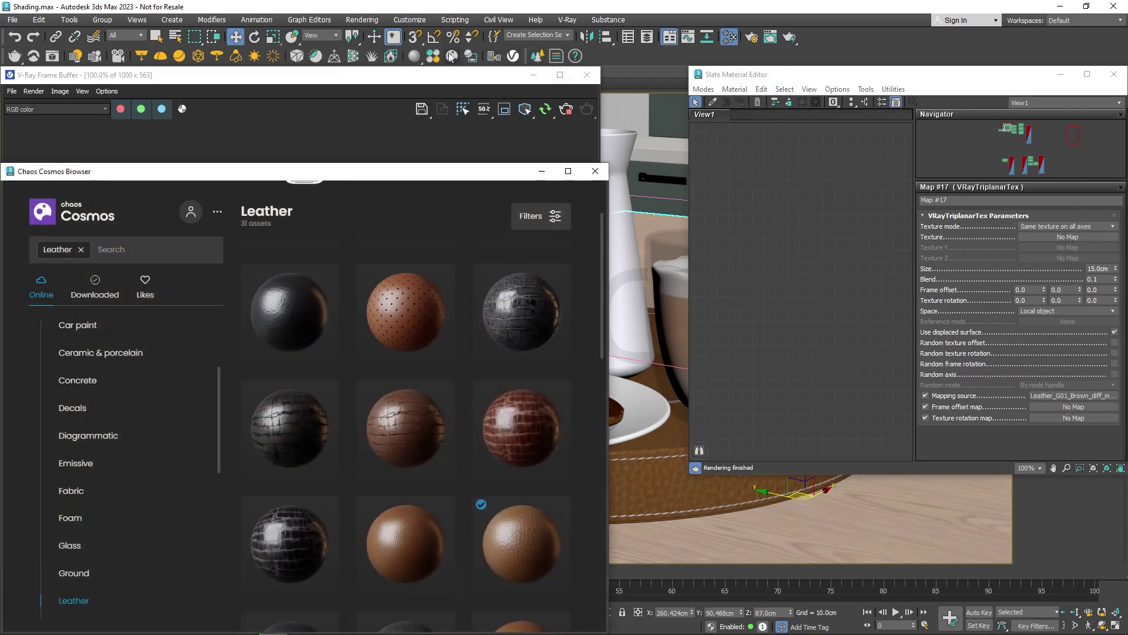
pyautogui.scroll(-5, 177, 461)
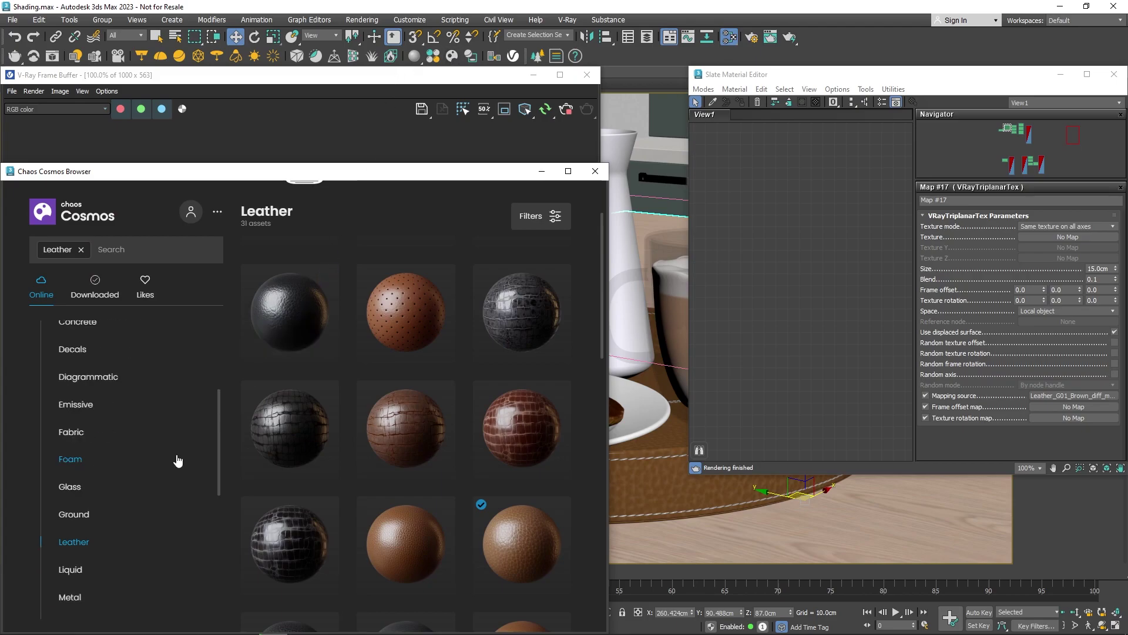
pyautogui.scroll(-3, 177, 463)
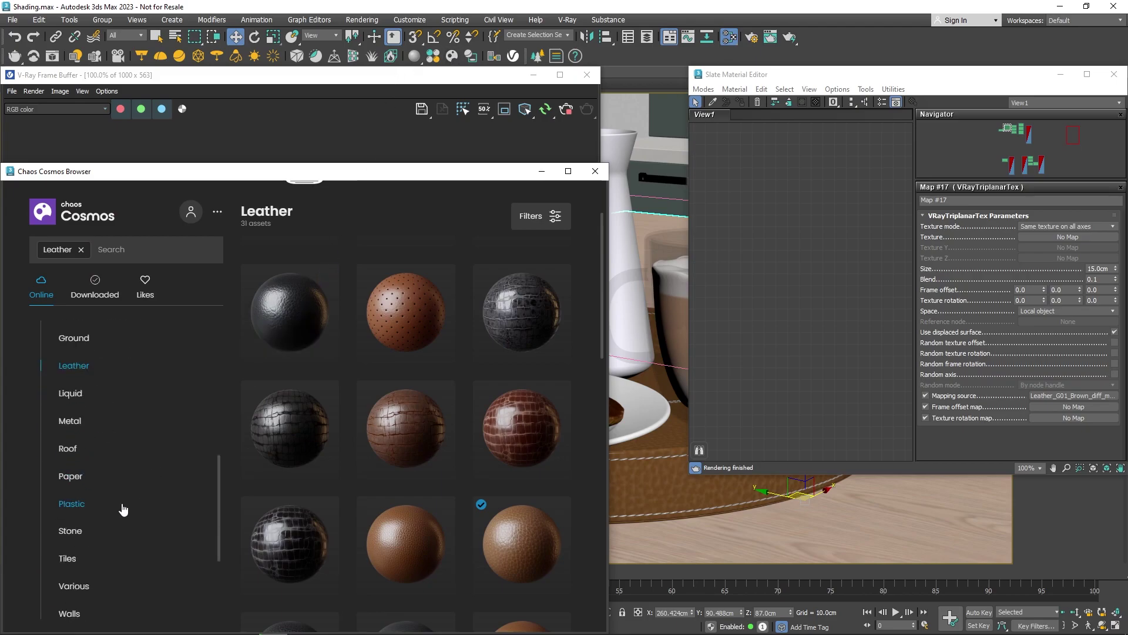
pyautogui.click(111, 532)
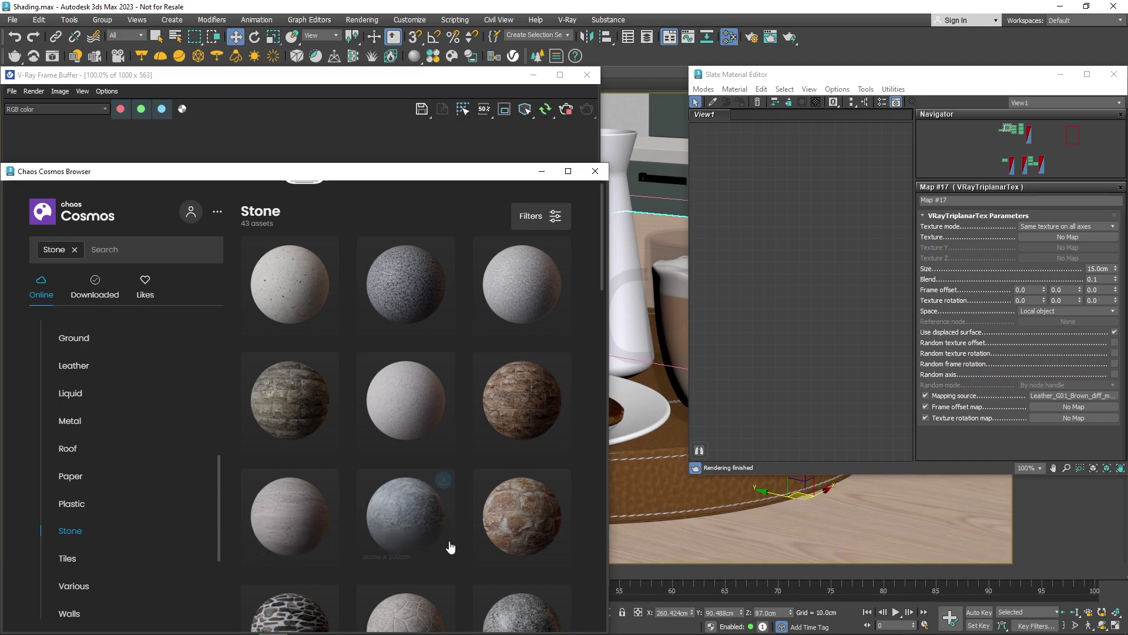
pyautogui.scroll(-10, 587, 550)
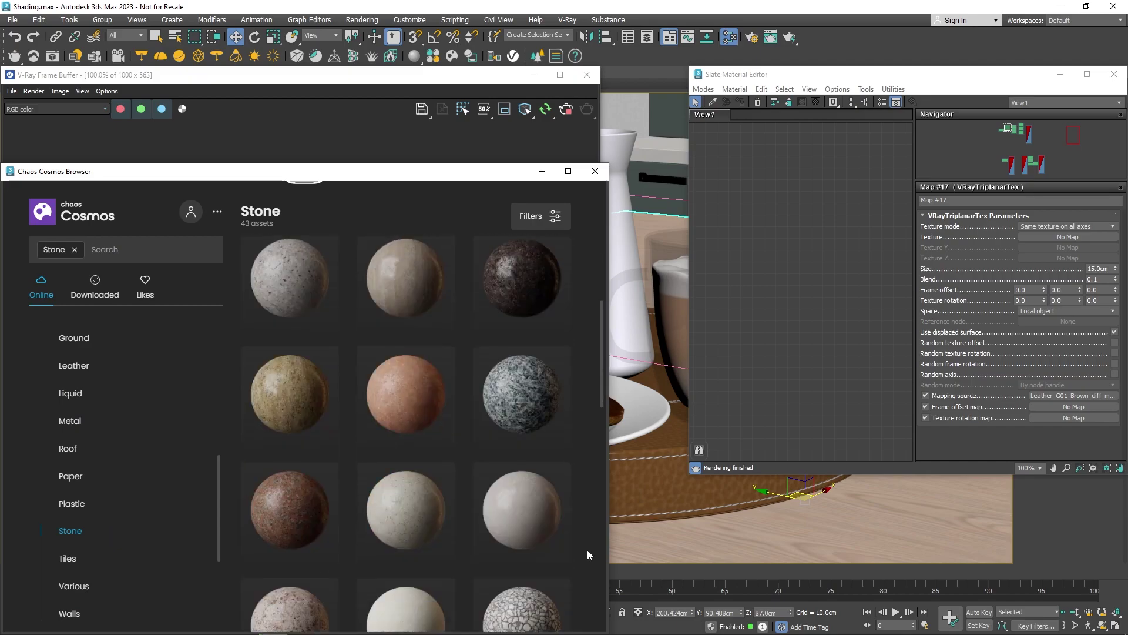
pyautogui.scroll(-5, 587, 549)
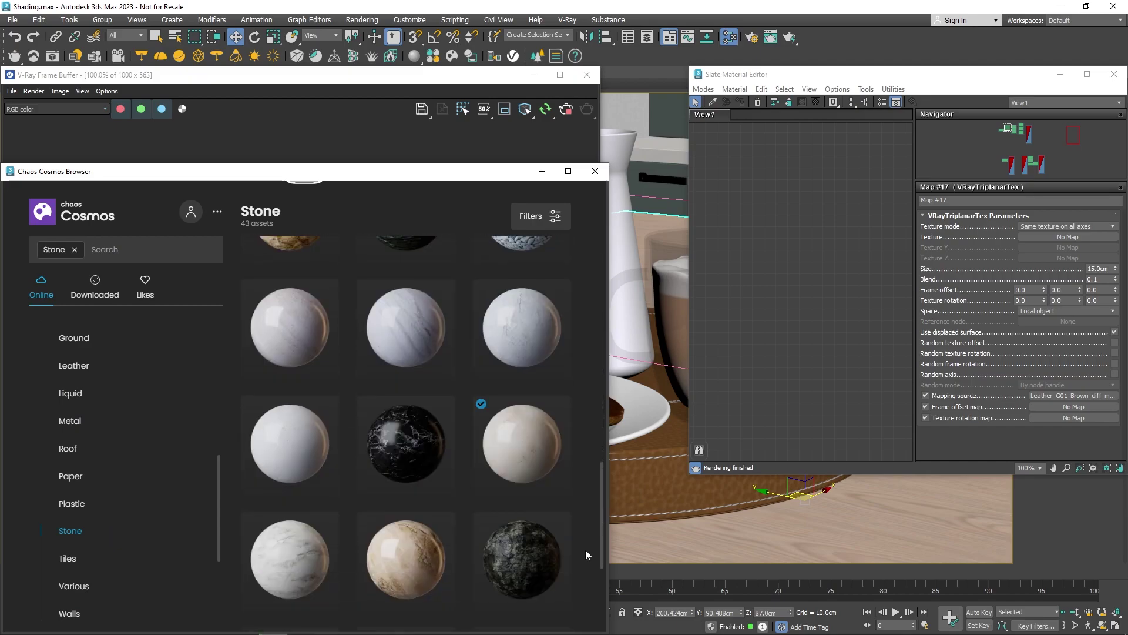
pyautogui.moveTo(526, 470)
pyautogui.moveTo(526, 470); pyautogui.dragTo(769, 533)
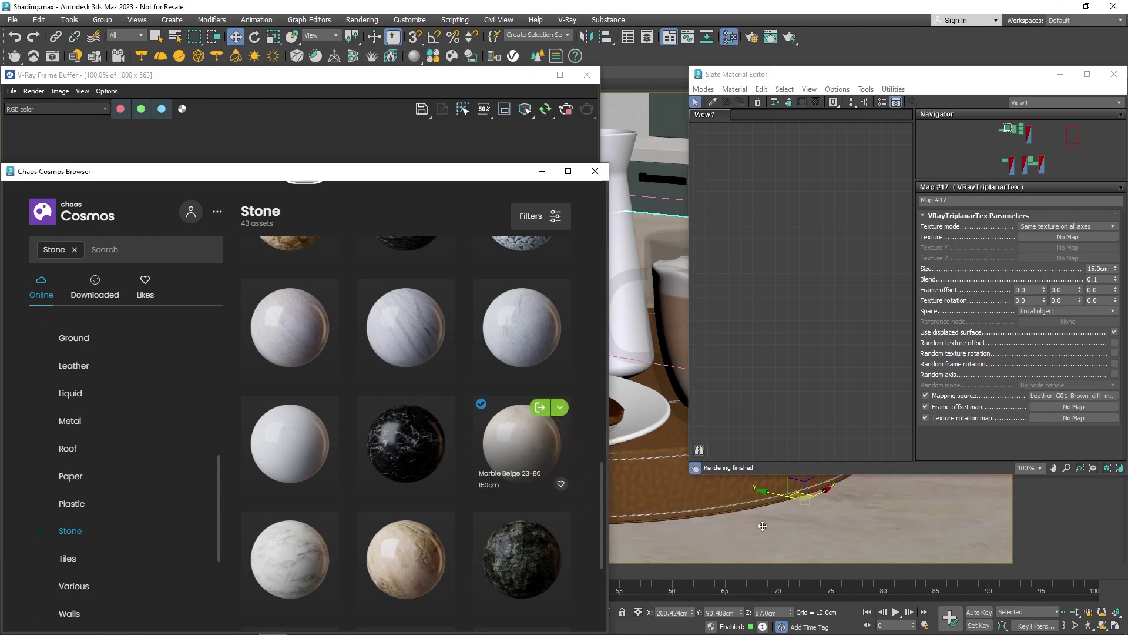
pyautogui.click(601, 172)
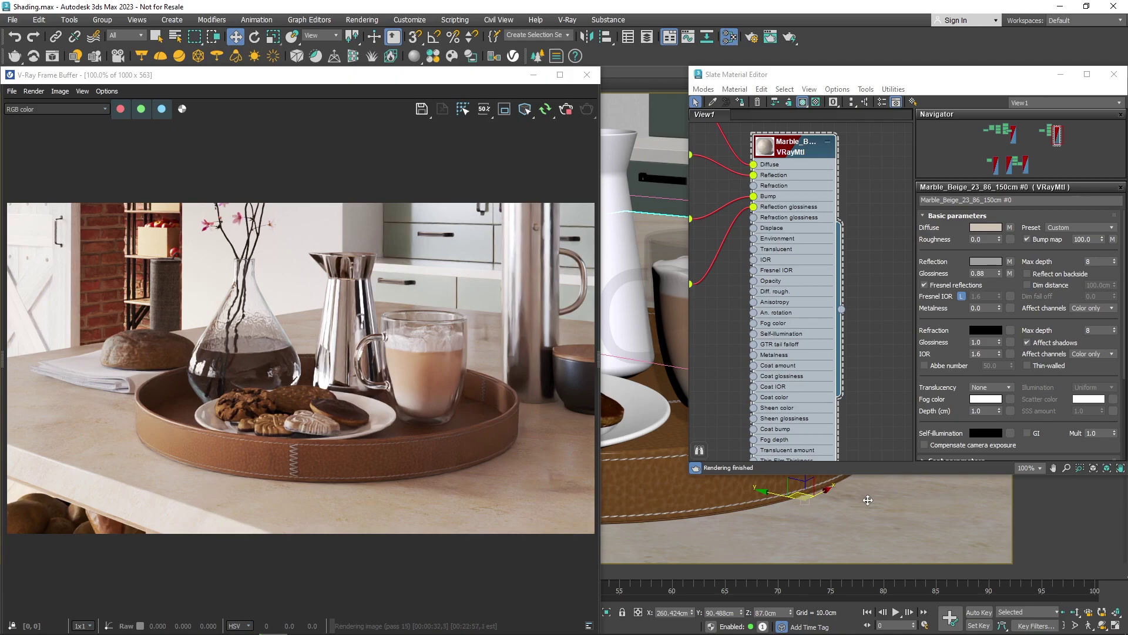
# - Add a Color Correction map node (Map #18) beside the marble material
pyautogui.scroll(-3, 742, 360)
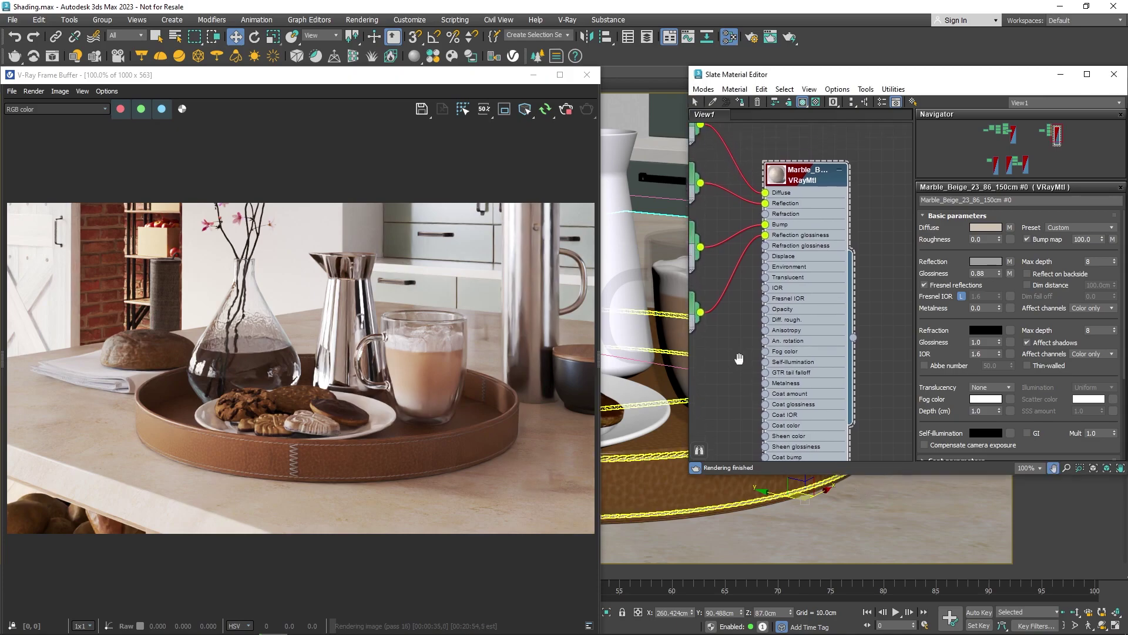
pyautogui.moveTo(788, 343); pyautogui.dragTo(865, 353)
pyautogui.moveTo(799, 341); pyautogui.dragTo(840, 368, button='middle')
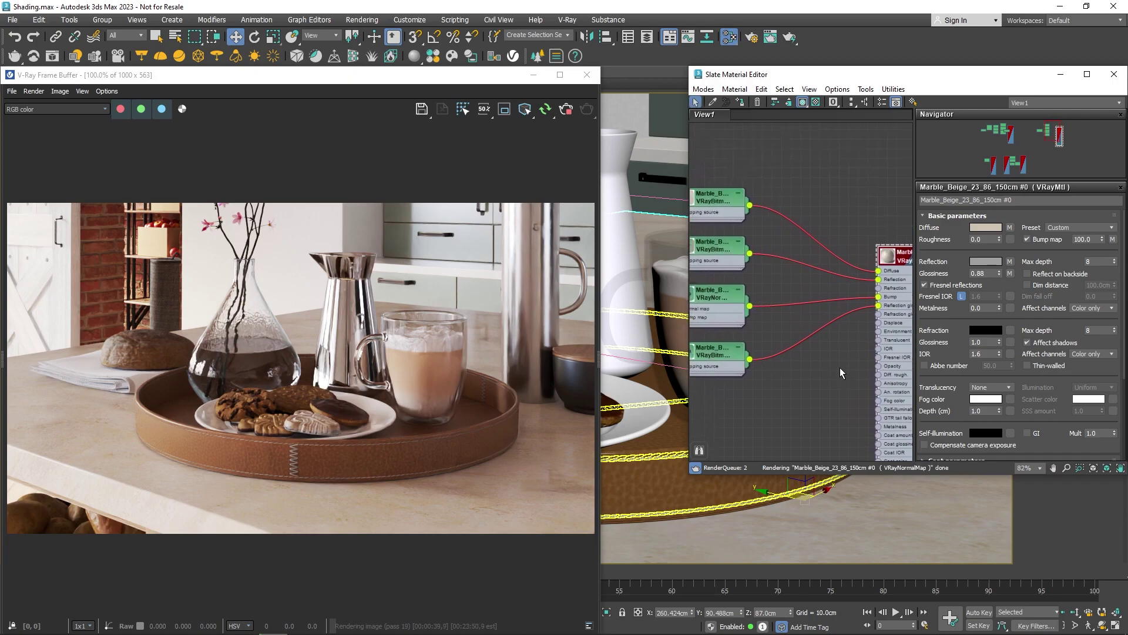
pyautogui.rightClick(784, 180)
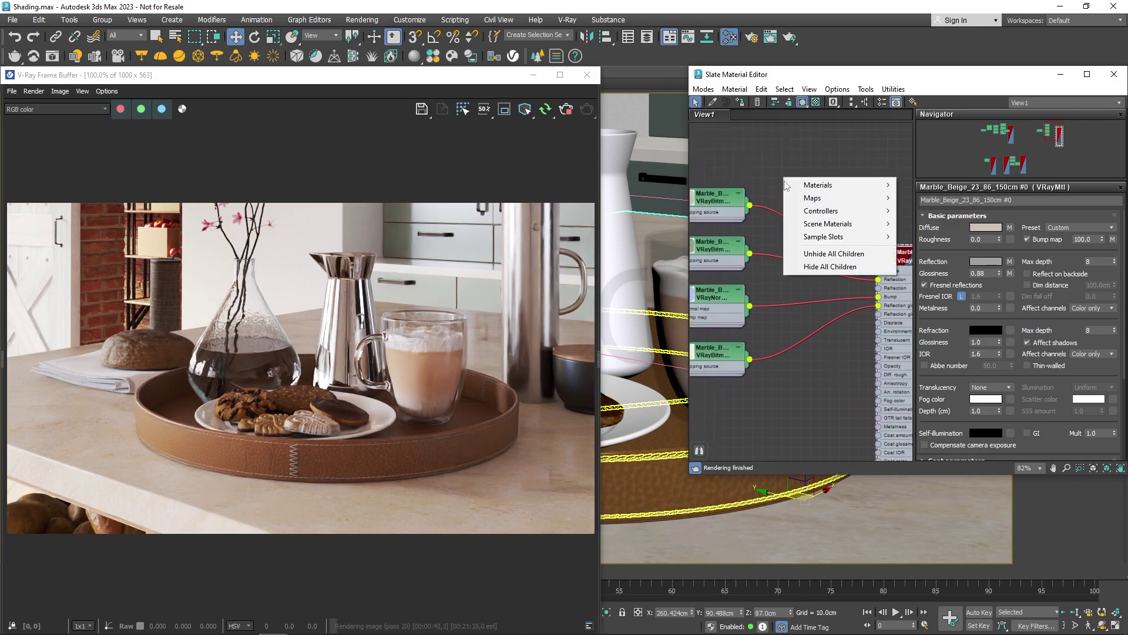
pyautogui.moveTo(885, 200)
pyautogui.moveTo(967, 211)
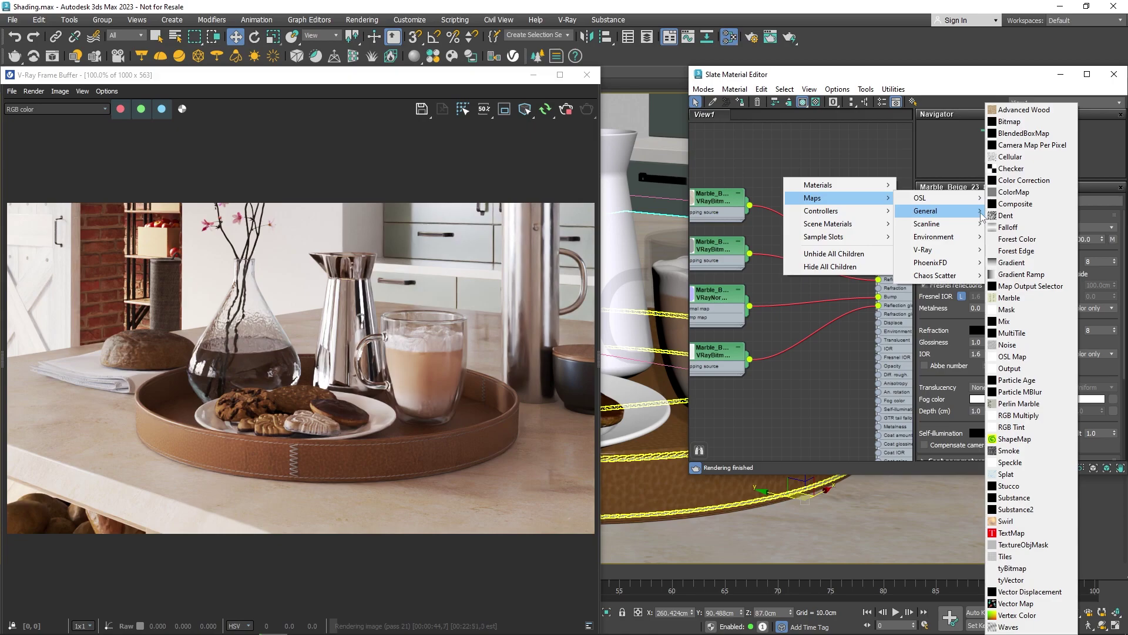
pyautogui.click(1022, 180)
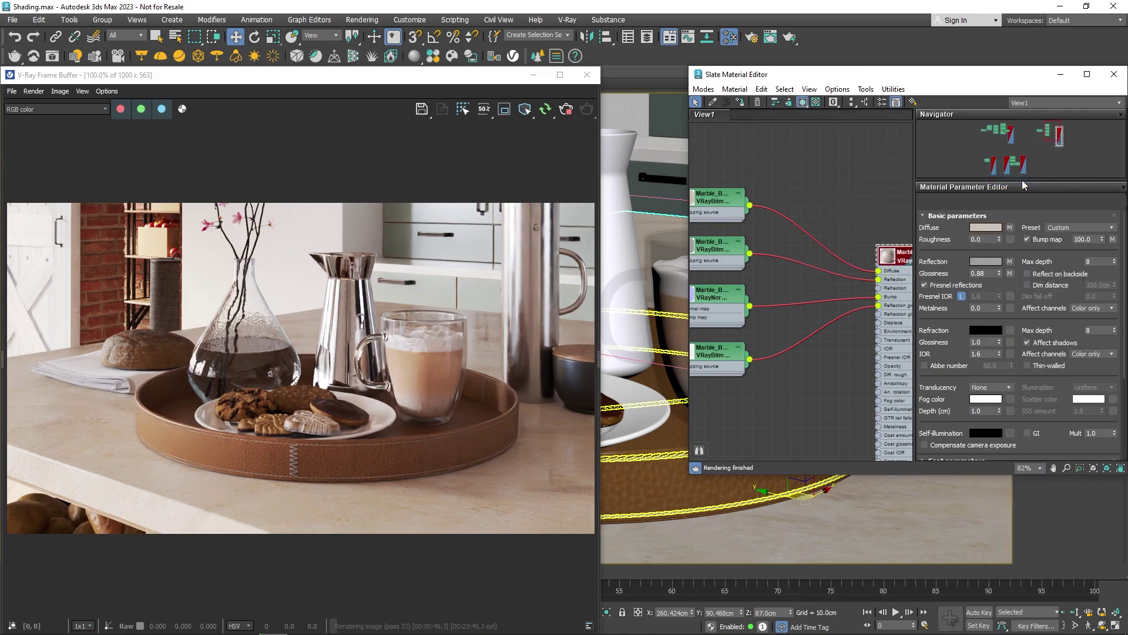
pyautogui.moveTo(792, 187)
pyautogui.mouseDown()
pyautogui.moveTo(824, 187)
pyautogui.moveTo(784, 194)
pyautogui.mouseUp()
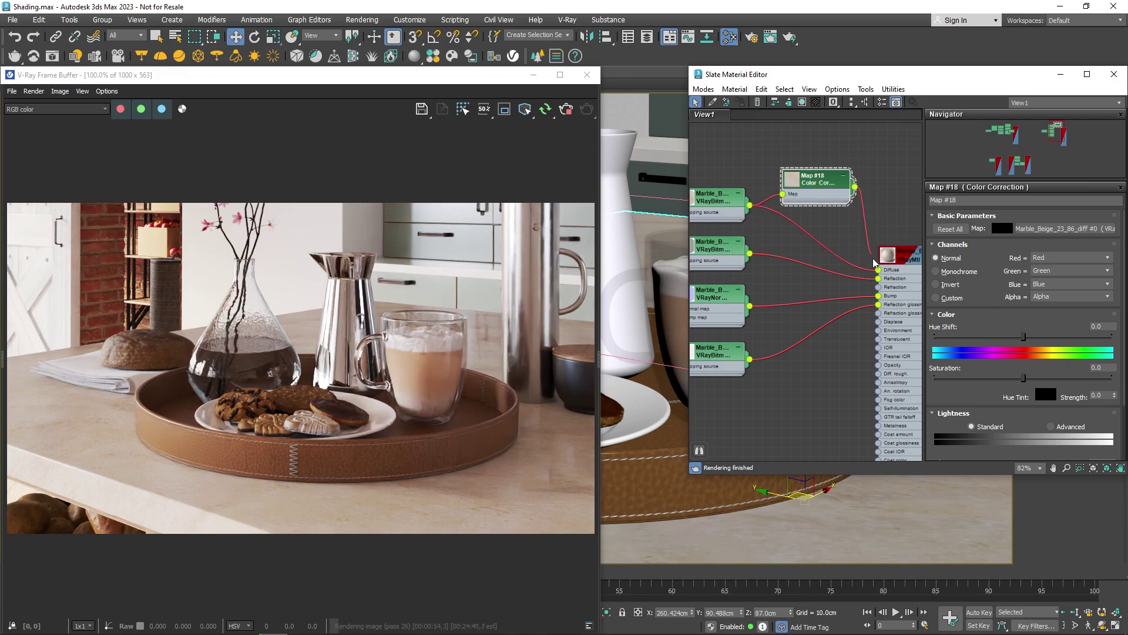
# - Feed the Color Correction into the marble Diffuse, shift its hue, and set saturation to -93.355
pyautogui.moveTo(880, 272); pyautogui.dragTo(880, 273)
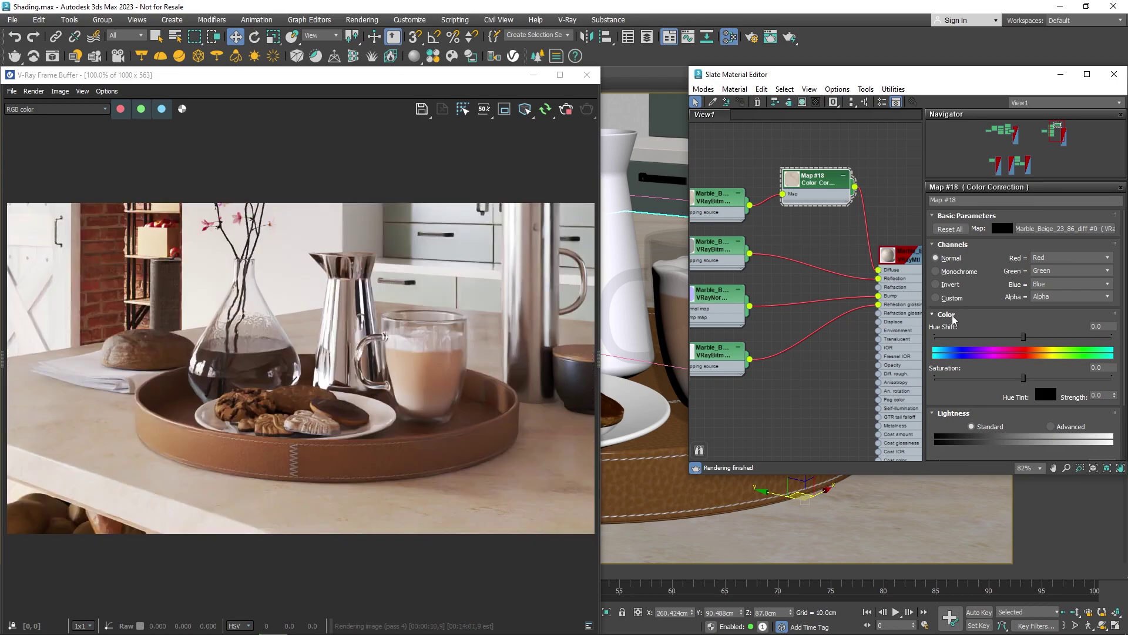
pyautogui.moveTo(1024, 336); pyautogui.dragTo(1116, 347)
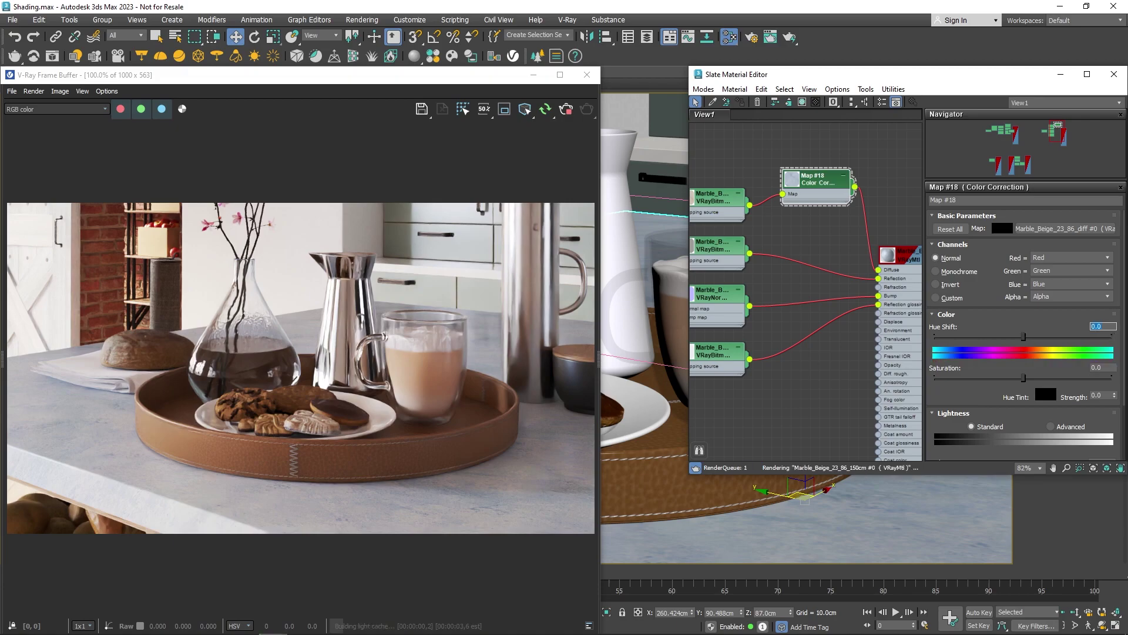
pyautogui.moveTo(1026, 382); pyautogui.dragTo(950, 381)
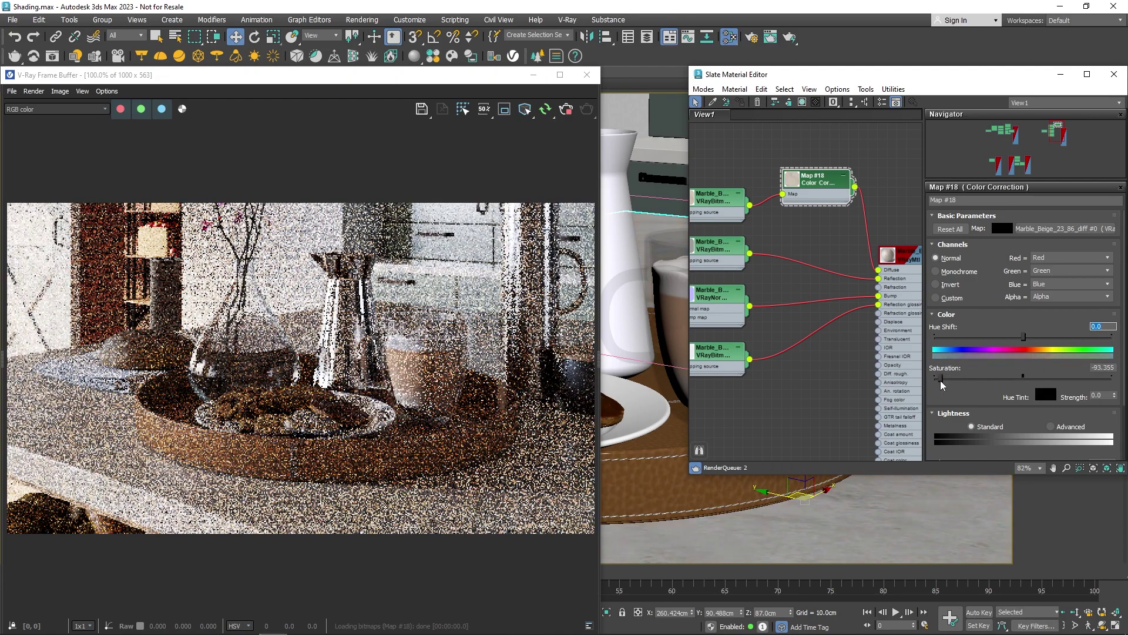